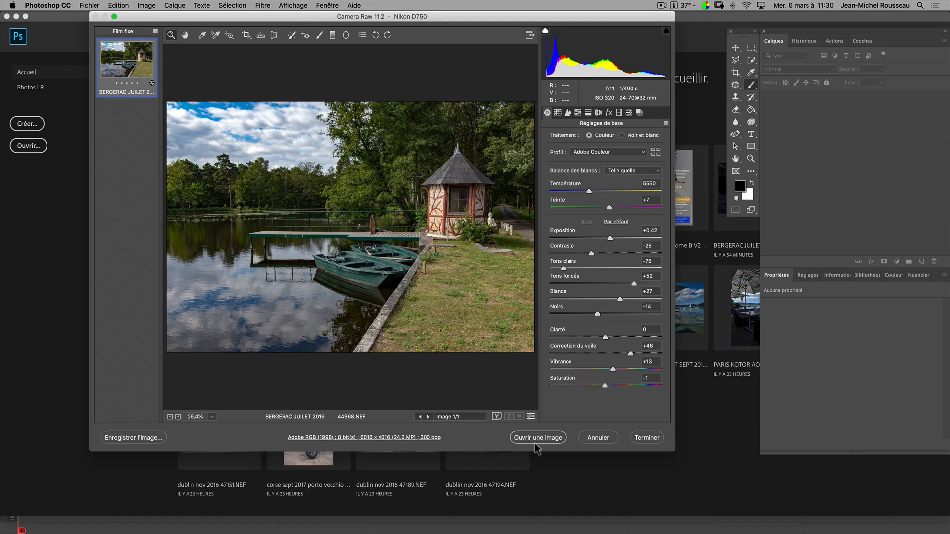
Step: Open the raw lake photo for editing with its embedded Adobe RGB (1998) profile kept, and duplicate the background layer
left_click(538, 438)
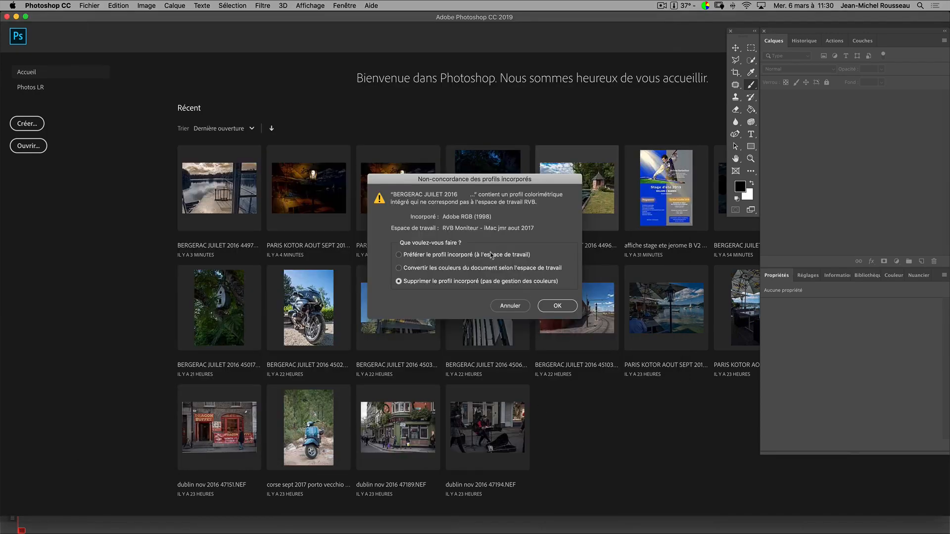
left_click(492, 255)
left_click(565, 306)
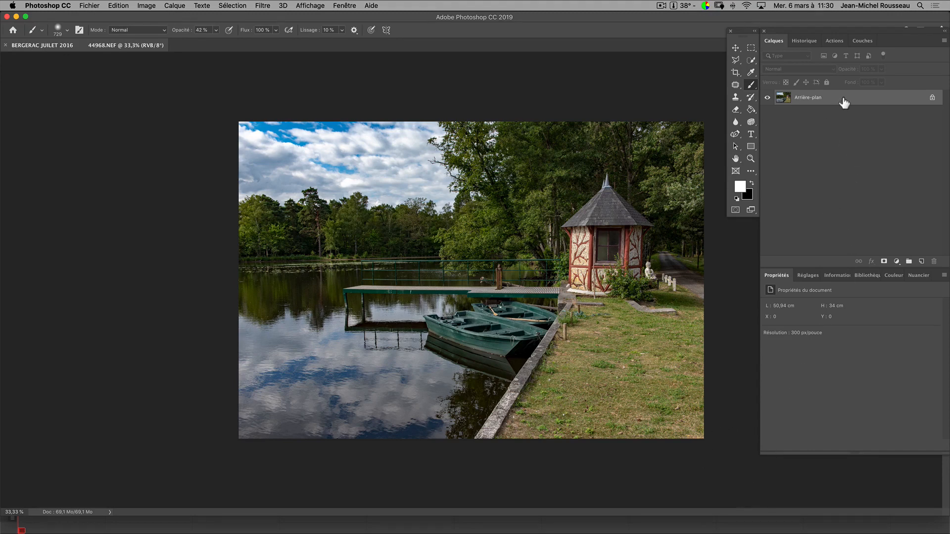
key("super+j")
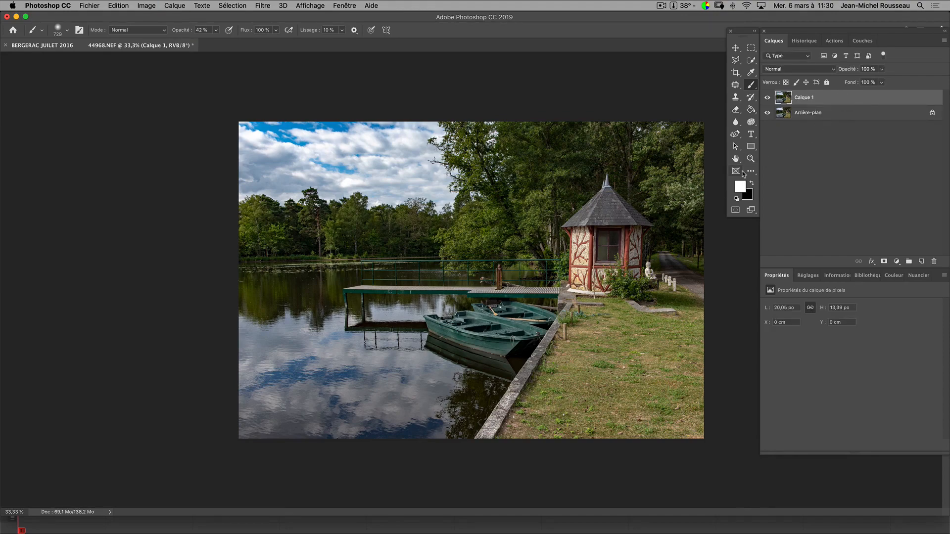
Step: Create a layer named "lumière intérieure maison" in Densité couleur - mode at 100% opacity, filled with the neutral black colour
key("super+1")
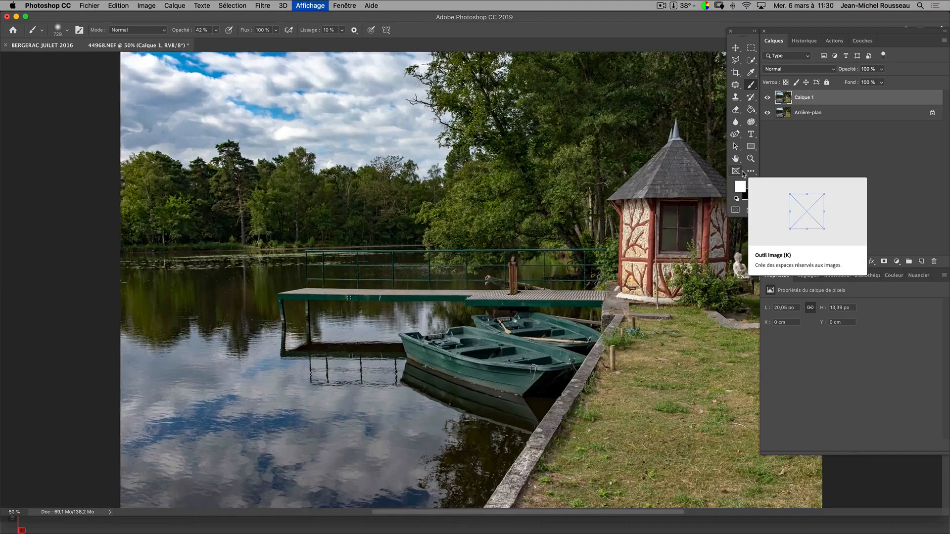
left_click_drag(568, 233, 361, 338)
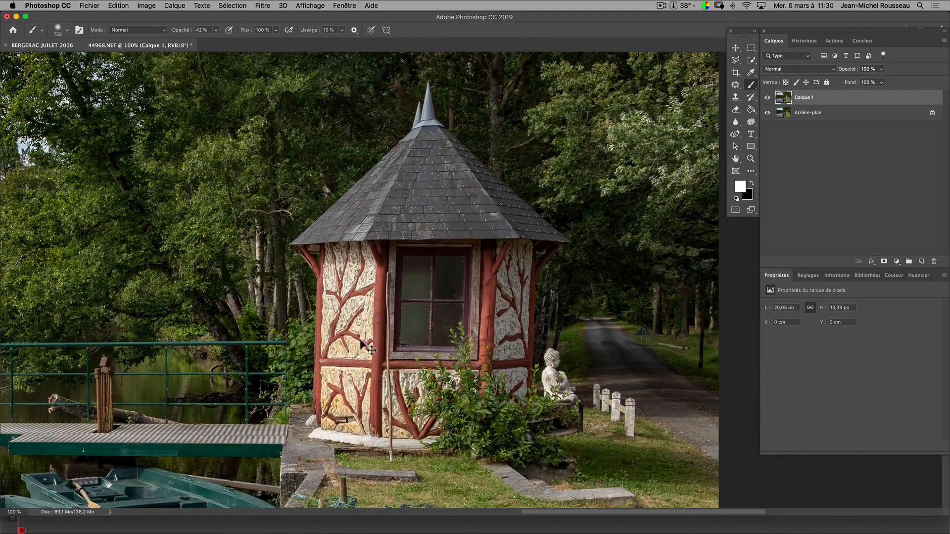
key("super+plus")
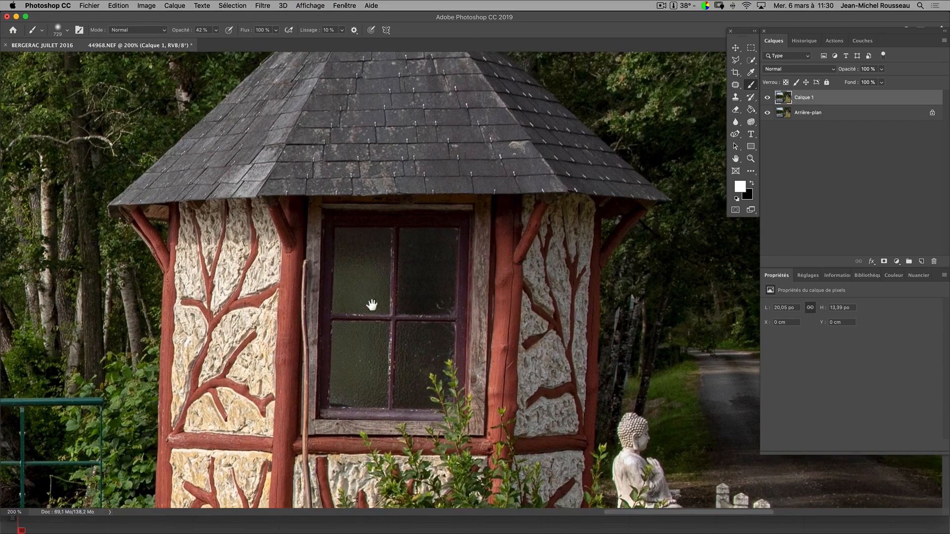
left_click_drag(371, 304, 394, 246)
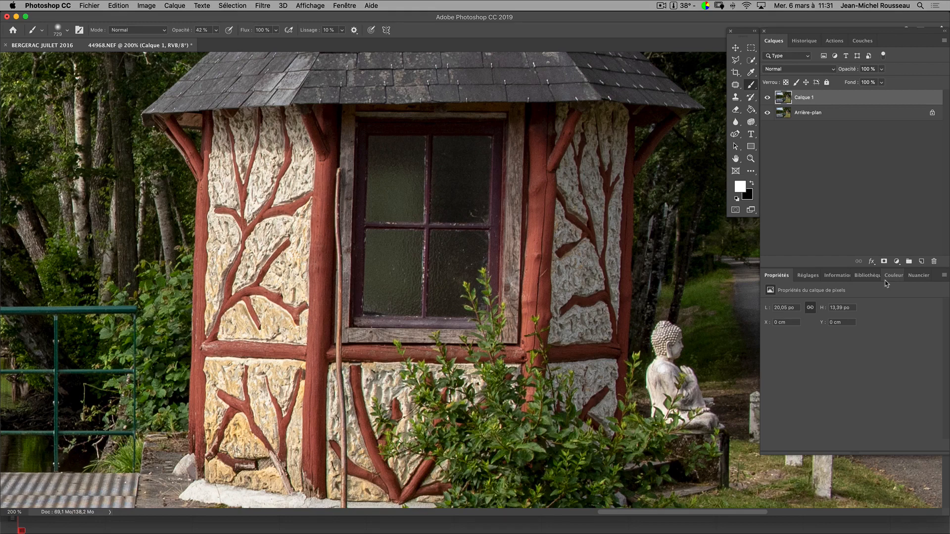
key("ctrl+shift+n")
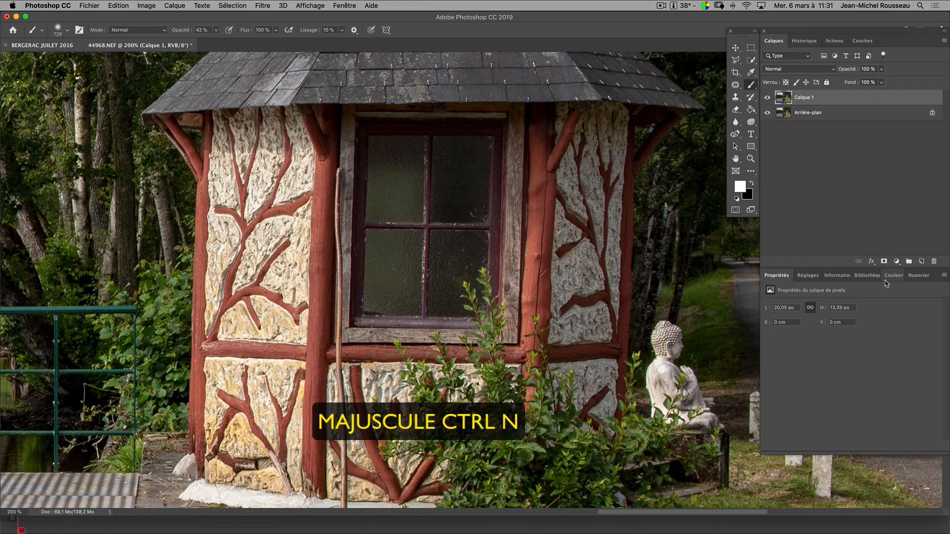
key("ctrl+shift+n")
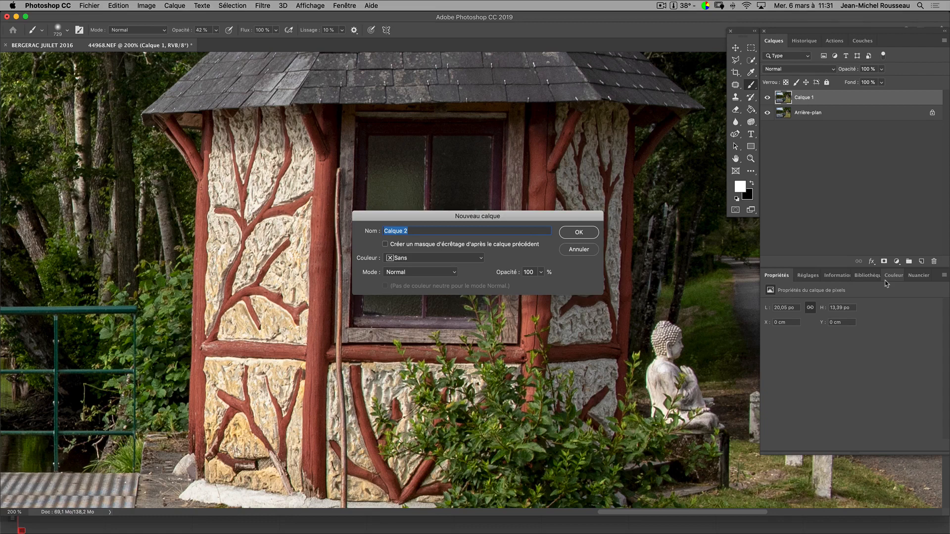
left_click(449, 275)
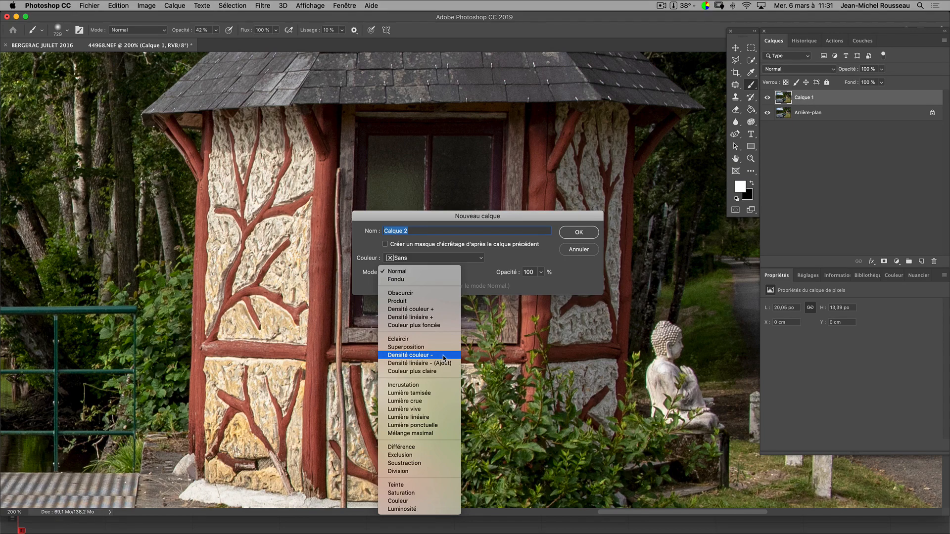
left_click(444, 356)
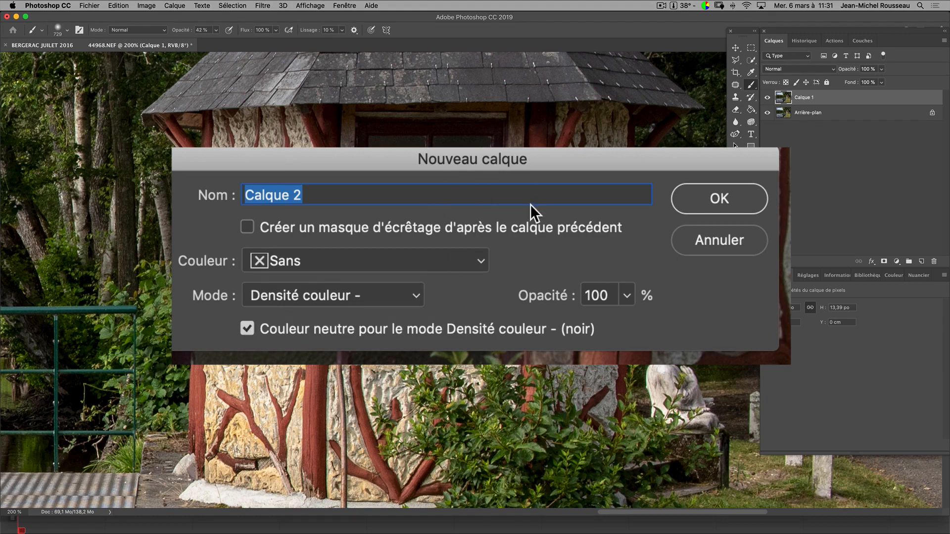
type("lumi")
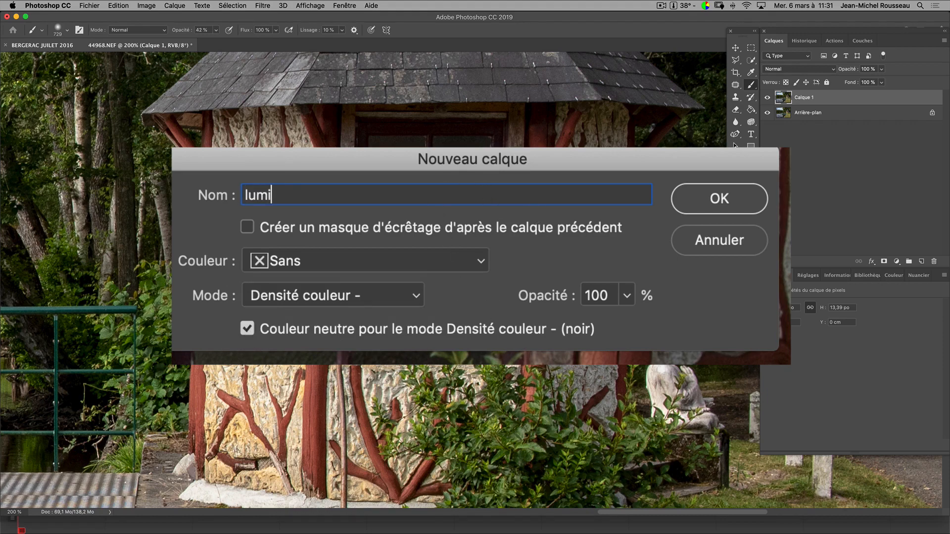
type("ère intérieu")
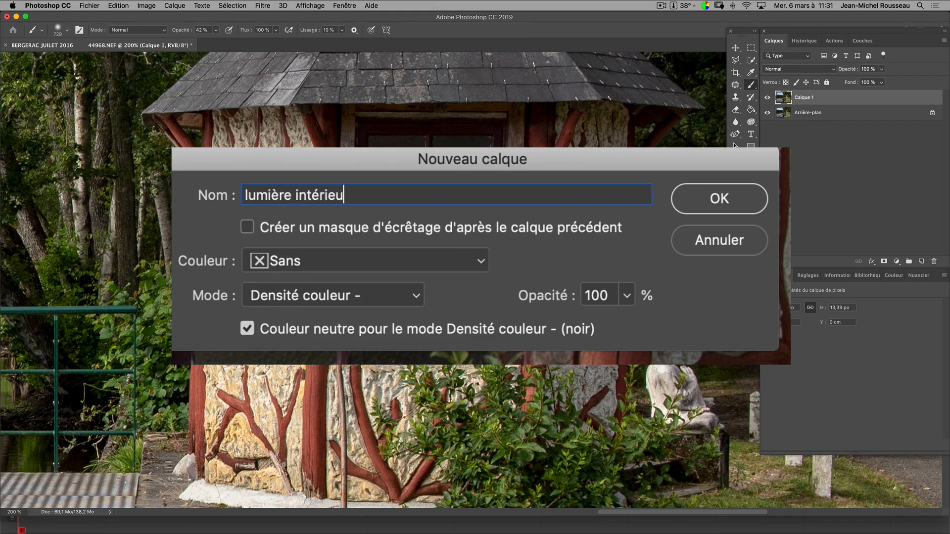
type("re maison")
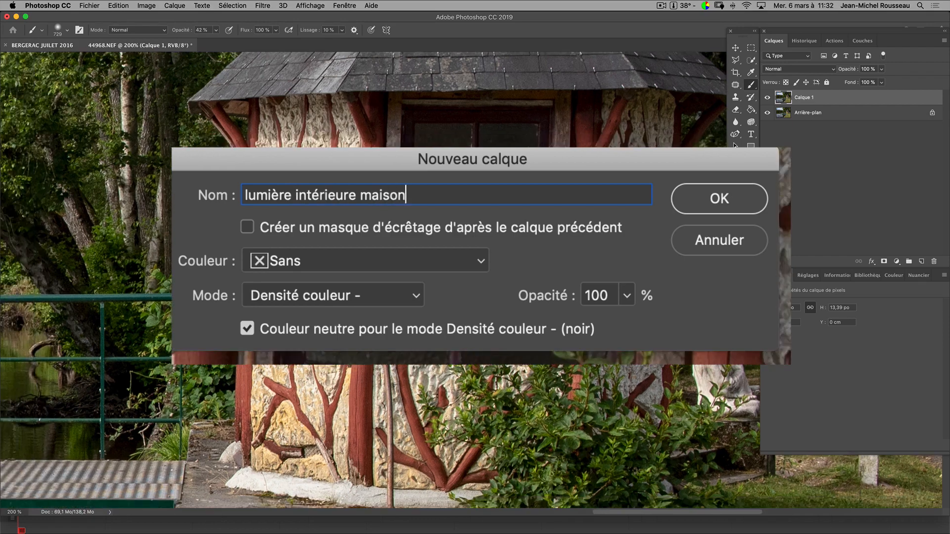
left_click(568, 236)
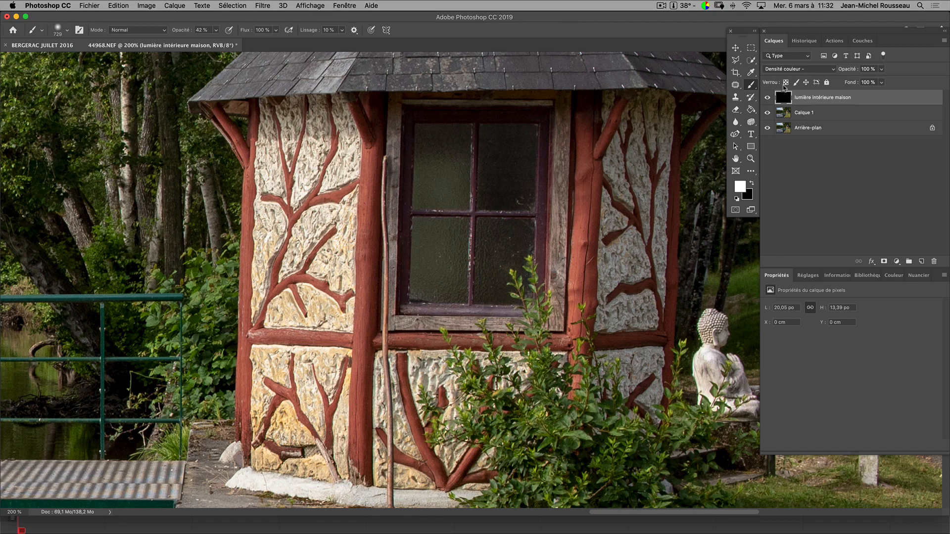
Step: Set the brush opacity to 11% for painting on the new layer
left_click(216, 30)
left_click(204, 38)
left_click(216, 30)
left_click_drag(217, 40, 203, 43)
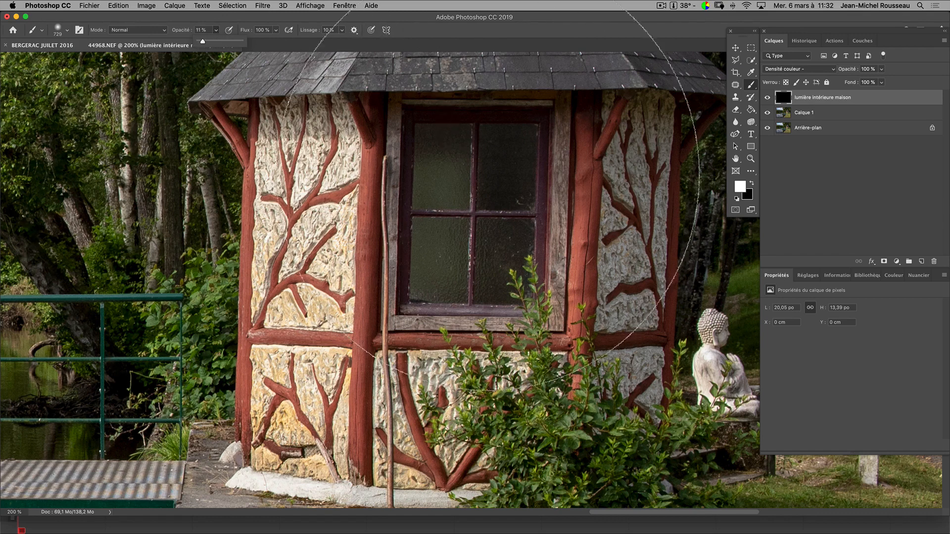
Step: Shrink the brush to a 123 px diameter and soften its edge to 0% hardness
mouse_move(504, 229)
left_mouse_down()
mouse_move(418, 239)
mouse_move(251, 236)
left_mouse_up()
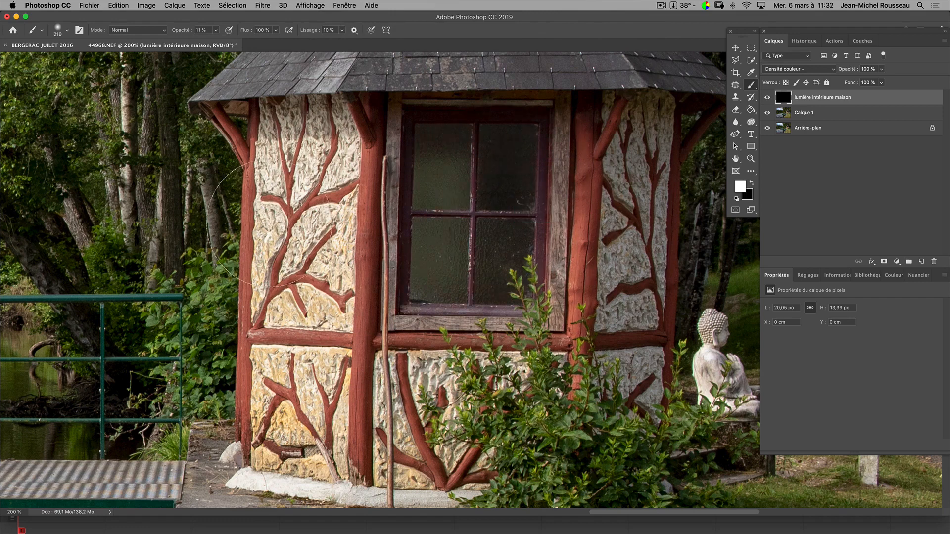
mouse_move(454, 211)
left_mouse_down()
mouse_move(440, 208)
mouse_move(464, 212)
mouse_move(460, 225)
left_mouse_up()
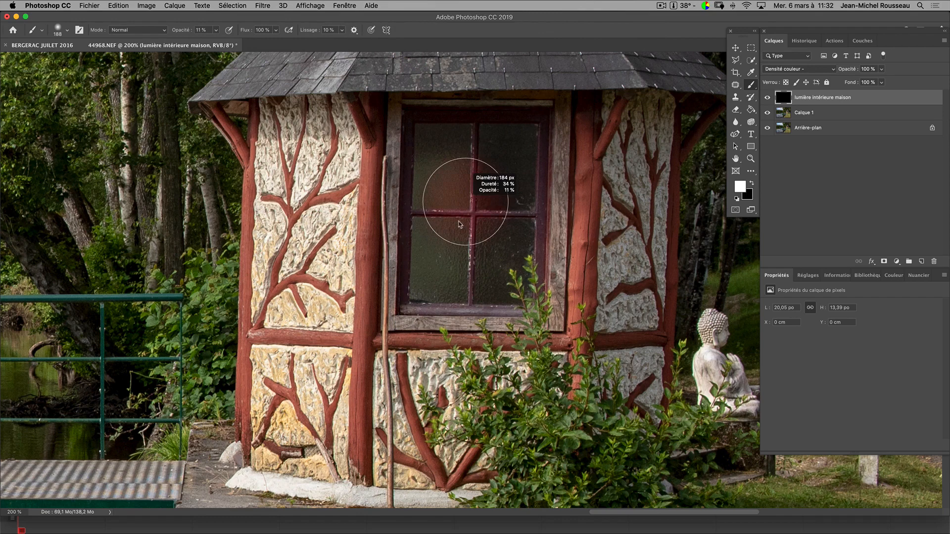
left_click_drag(452, 129, 450, 130)
left_click_drag(468, 216, 465, 203)
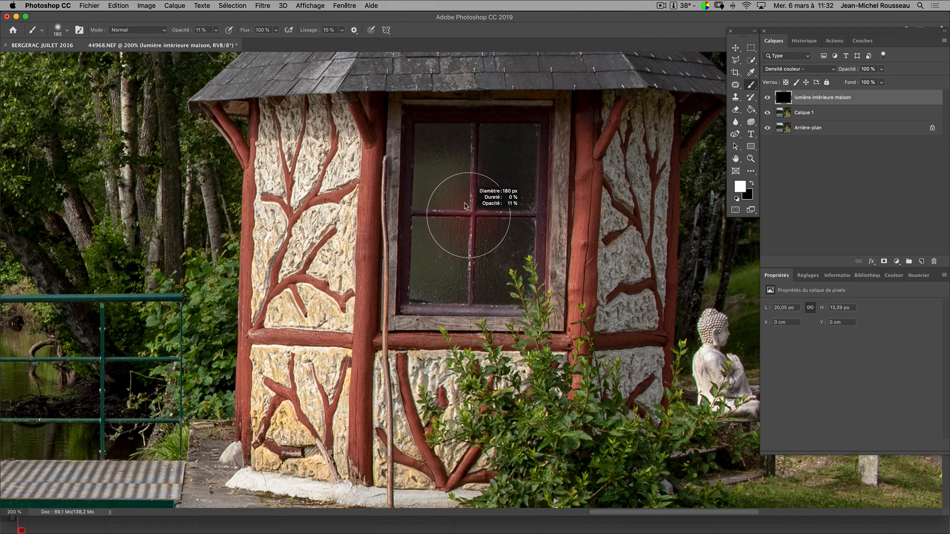
left_click_drag(456, 160, 456, 162)
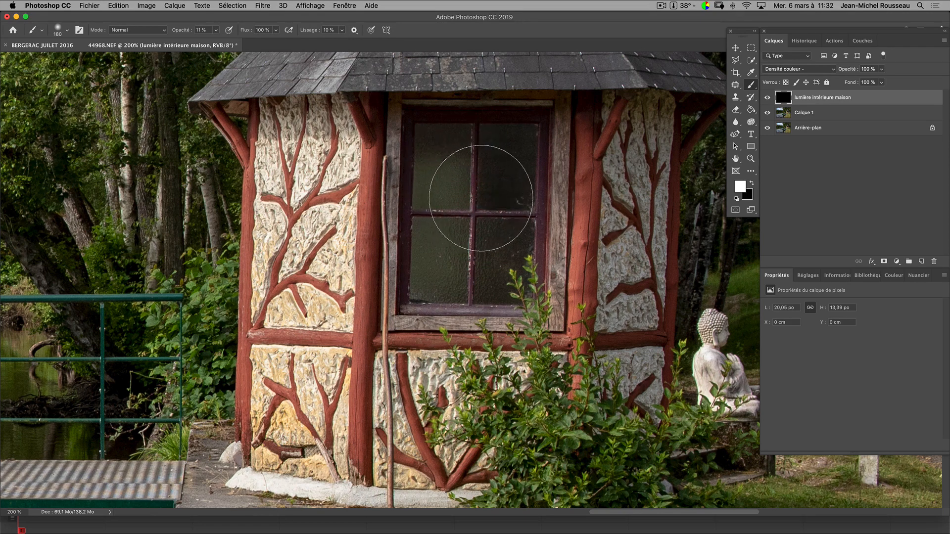
left_click_drag(491, 201, 464, 203)
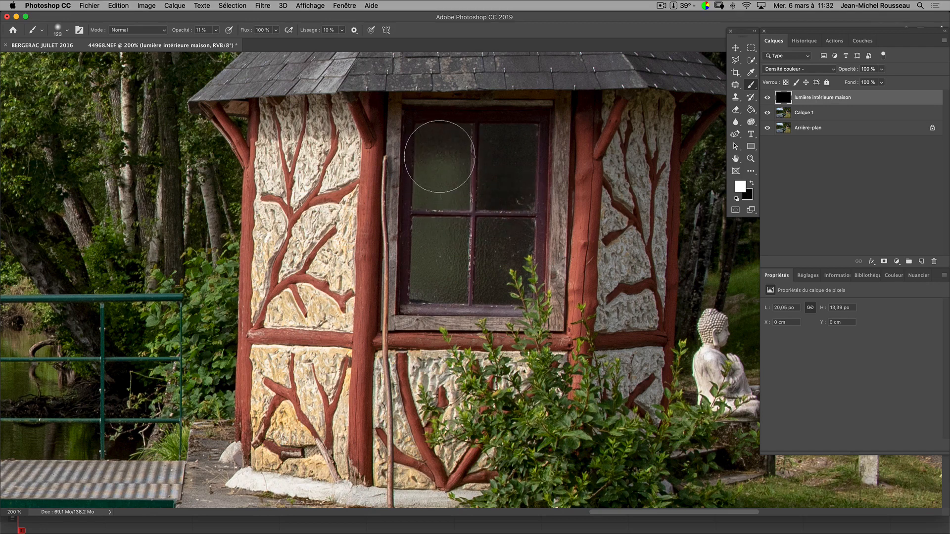
Step: Paint white light over the upper two window panes, with an intense glow in the left pane and a fainter one in the right
mouse_move(439, 152)
left_mouse_down()
mouse_move(446, 183)
mouse_move(433, 185)
mouse_move(437, 154)
mouse_move(448, 151)
mouse_move(437, 142)
mouse_move(453, 144)
mouse_move(455, 172)
mouse_move(439, 187)
mouse_move(428, 176)
mouse_move(427, 199)
mouse_move(455, 210)
left_mouse_up()
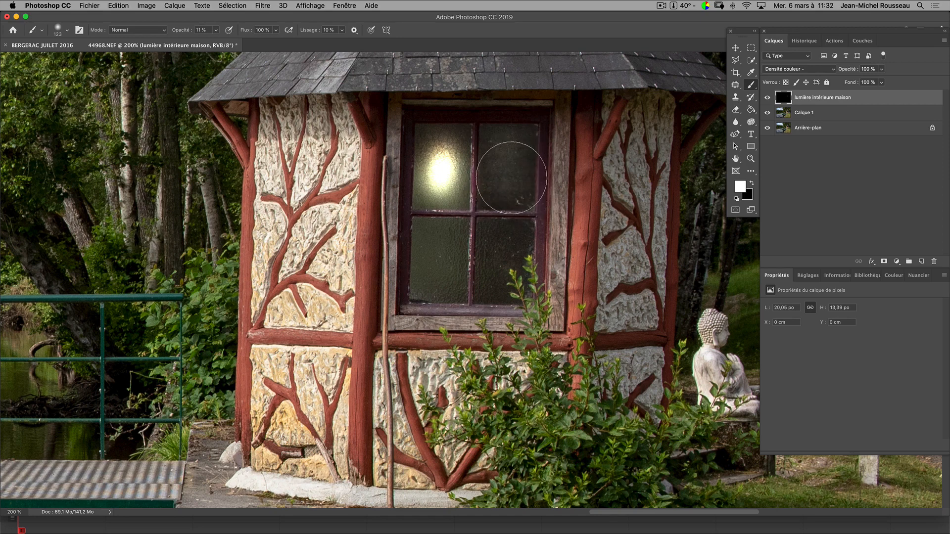
left_click(493, 174)
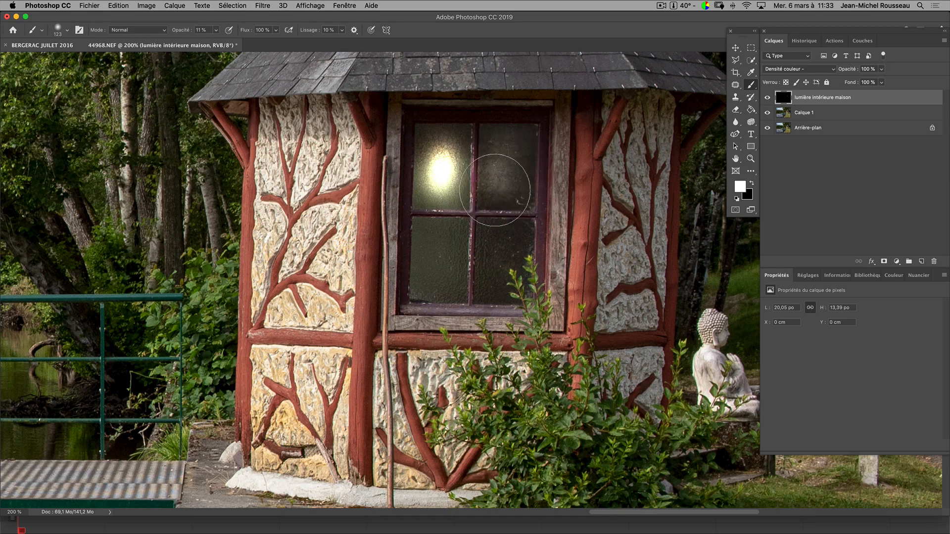
left_click(494, 175)
left_click(492, 161)
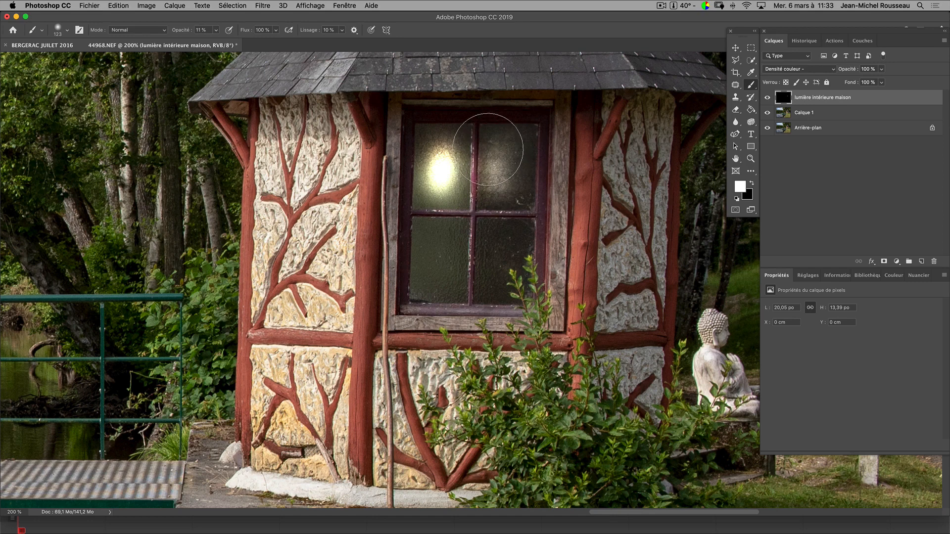
left_click(489, 148)
left_click(498, 186)
left_click(497, 180)
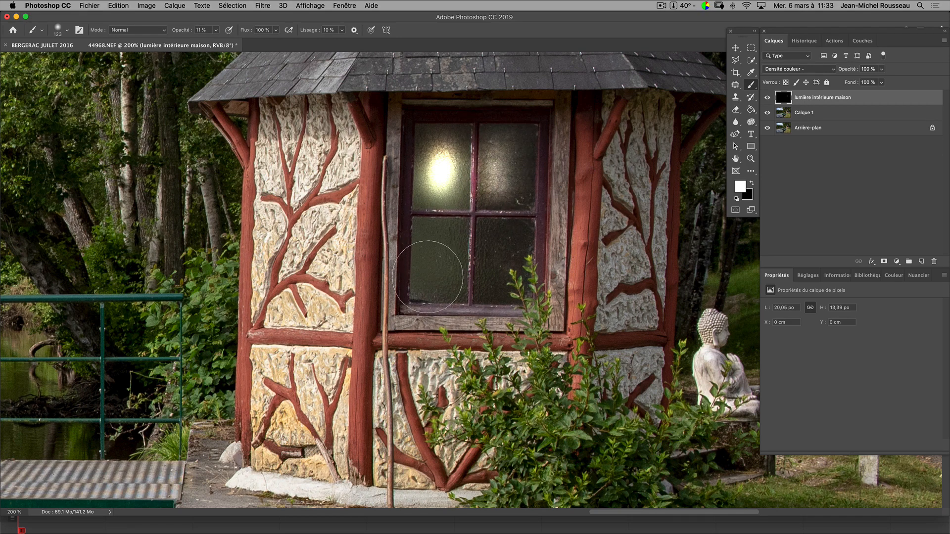
Step: Brush white light over the lower-left window pane, building the glow up most strongly near its upper edge
left_click(448, 285)
left_click(449, 286)
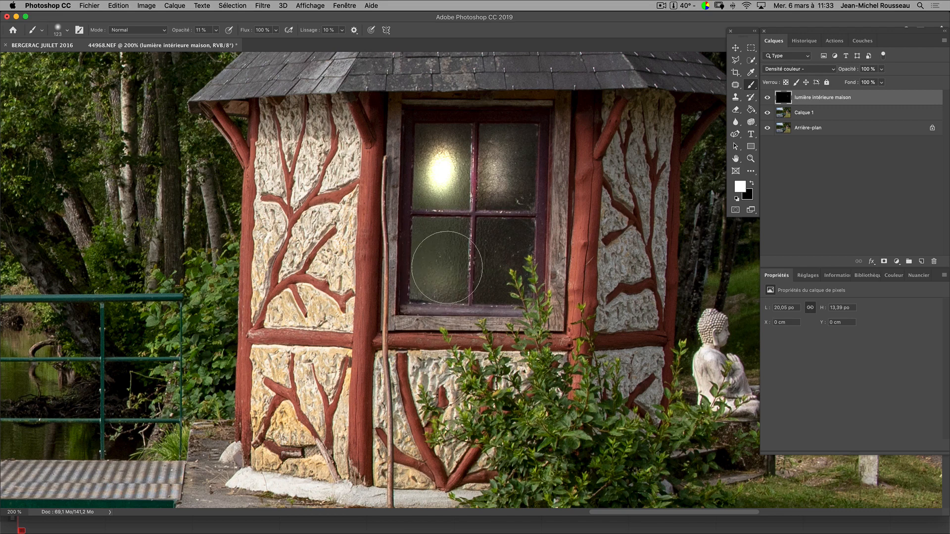
left_click(447, 265)
left_click(446, 258)
left_click(451, 236)
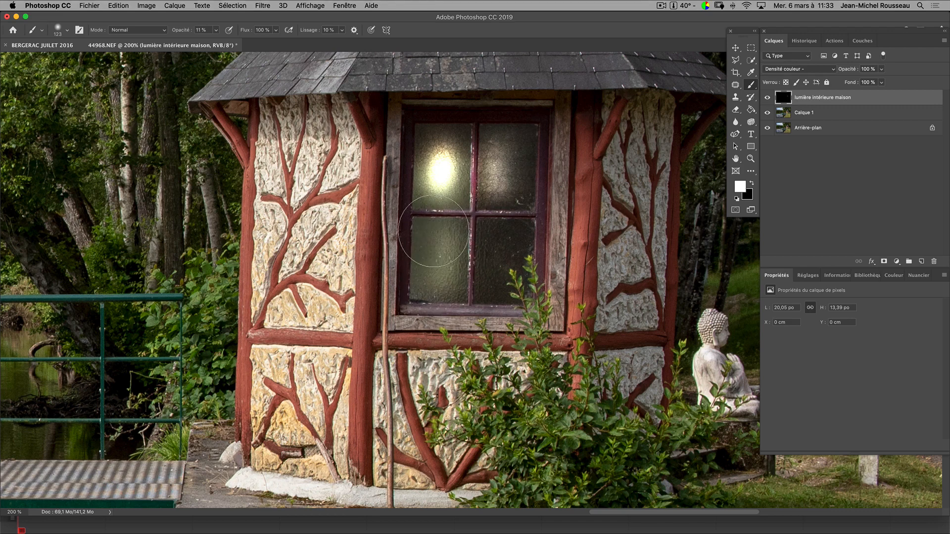
left_click(429, 234)
left_click(429, 251)
left_click(430, 264)
left_click(433, 271)
left_click(428, 233)
left_click(430, 232)
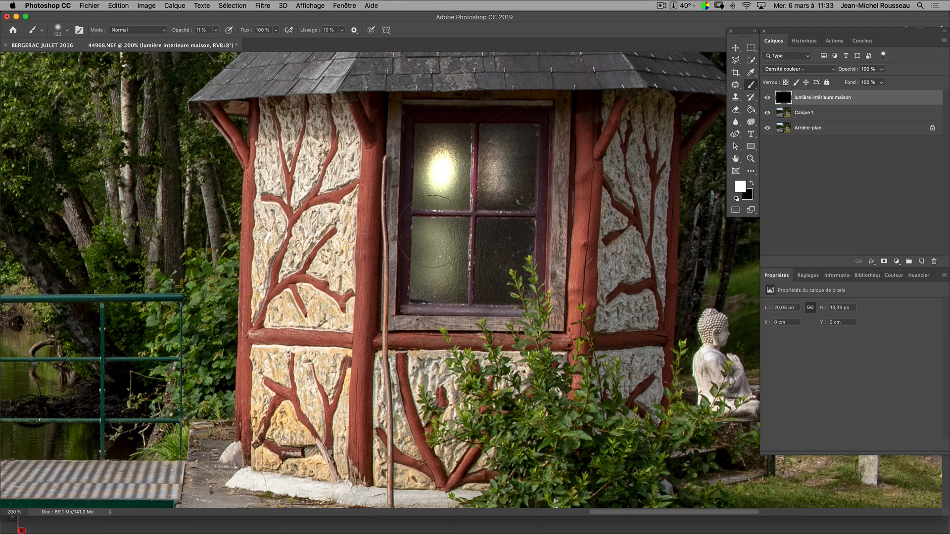
left_click(433, 233)
left_click(439, 233)
left_click(442, 233)
left_click(443, 231)
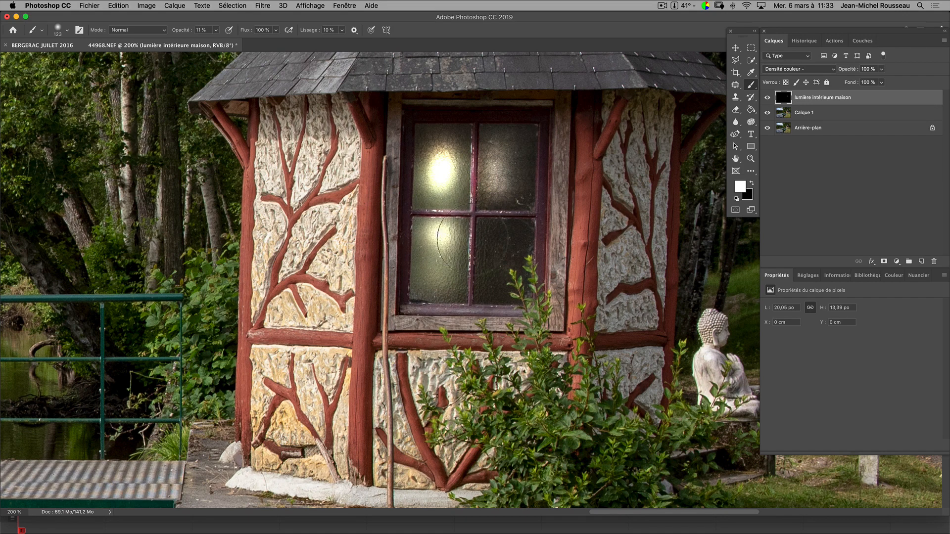
Step: Brush soft white light over the lower-right window pane, concentrating it in the upper and centre part of the glass
left_click(497, 230)
left_click(493, 231)
left_click(492, 246)
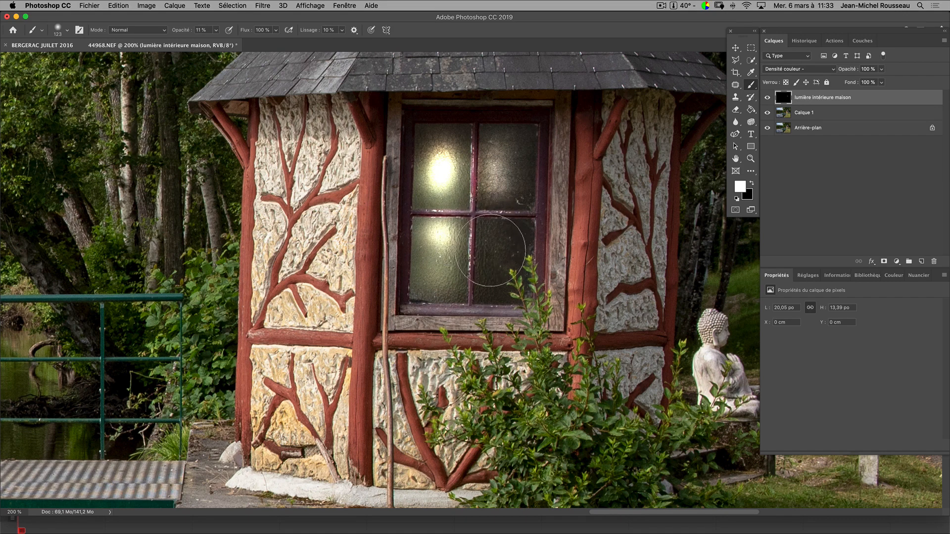
left_click(489, 266)
left_click(484, 284)
left_click(496, 289)
left_click(504, 283)
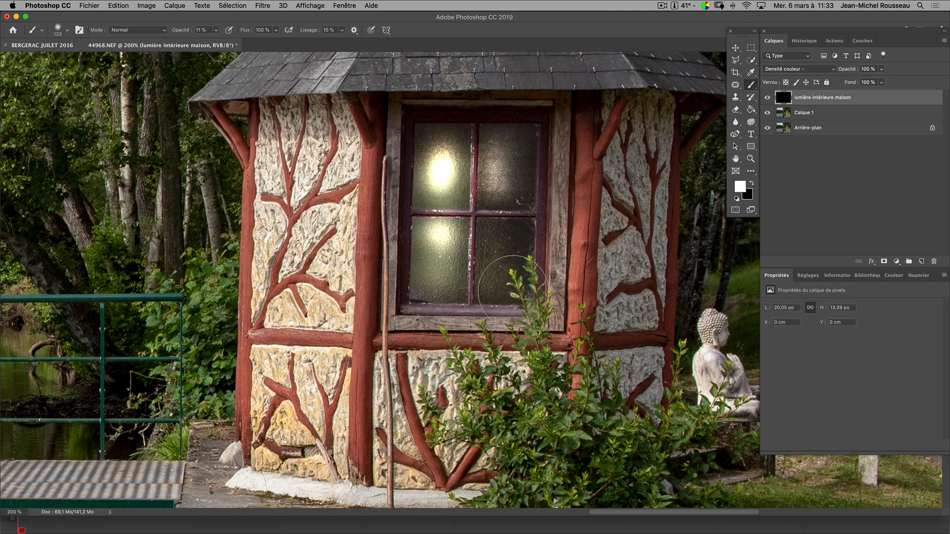
left_click(510, 278)
left_click(512, 249)
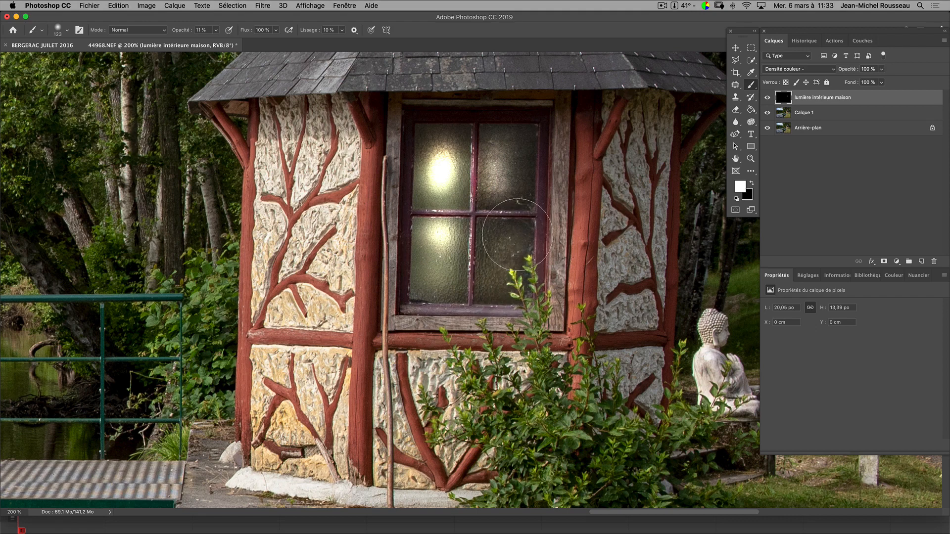
left_click(493, 236)
left_click(493, 235)
left_click(492, 237)
left_click(492, 246)
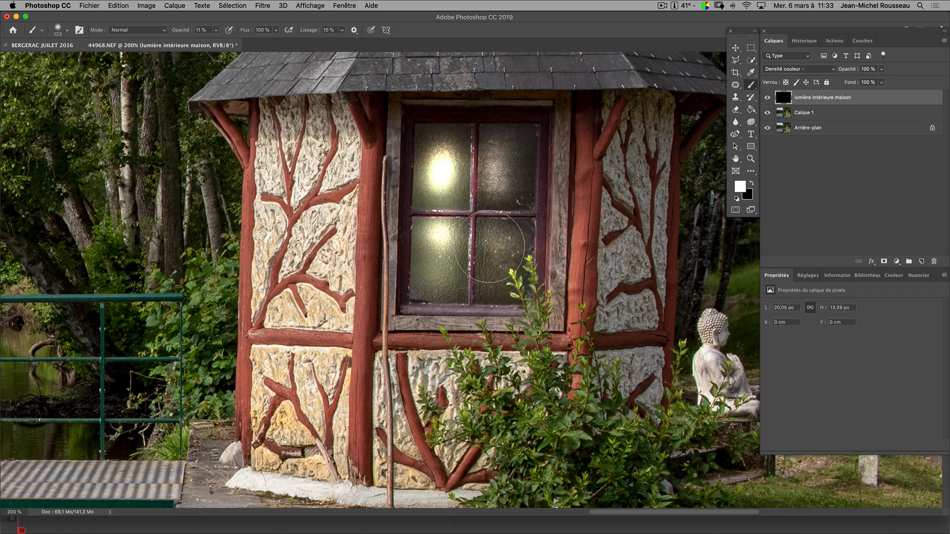
left_click(491, 249)
left_click(489, 249)
left_click(489, 240)
left_click(489, 238)
left_click(489, 253)
left_click(489, 253)
left_click(486, 256)
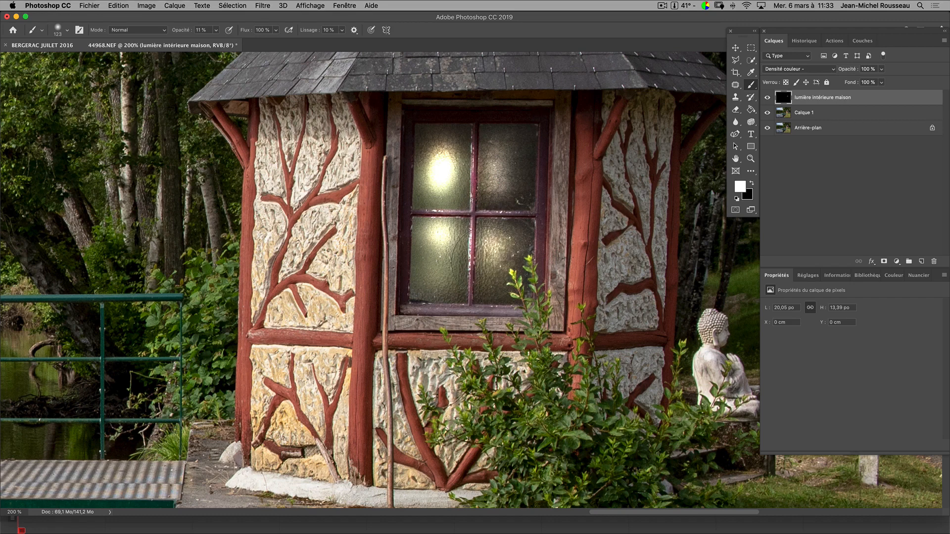
left_click(505, 233)
left_click(505, 233)
left_click(511, 231)
left_click(514, 232)
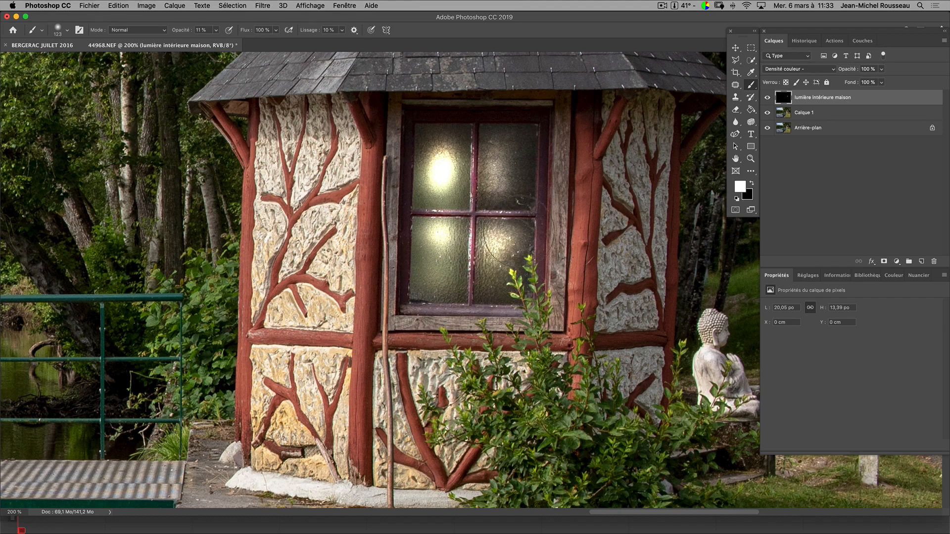
Step: Finish the interior glow with one more white brush dab near the middle of the lower-right window pane
left_click(518, 230)
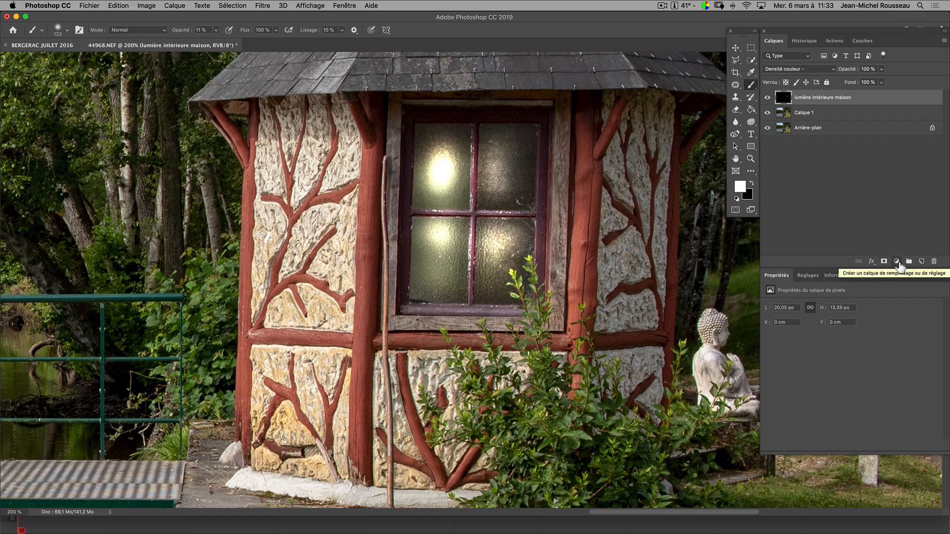
key("super+0")
key("super+minus")
key("super+minus")
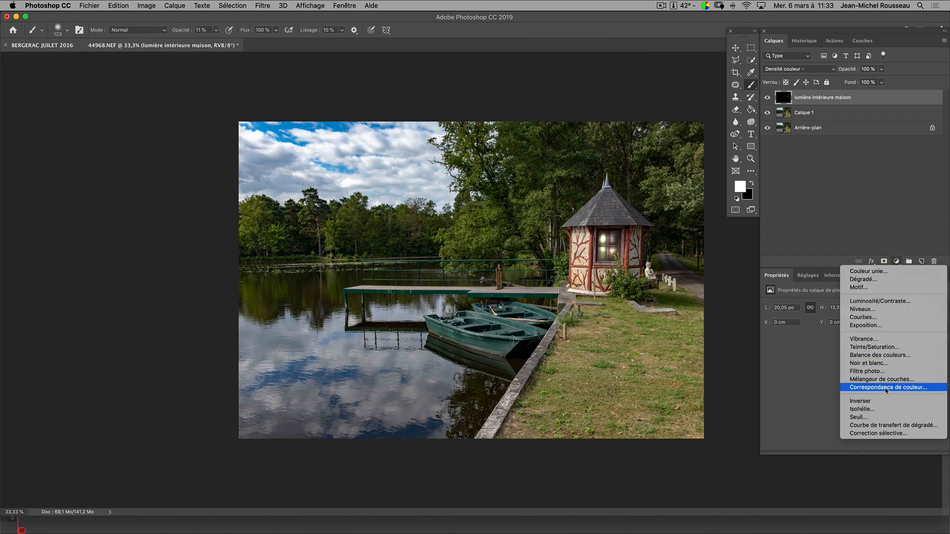
Step: Add a Correspondance de couleur adjustment layer at the top of the stack and load the Moonlight.3DL lookup
left_click(886, 389)
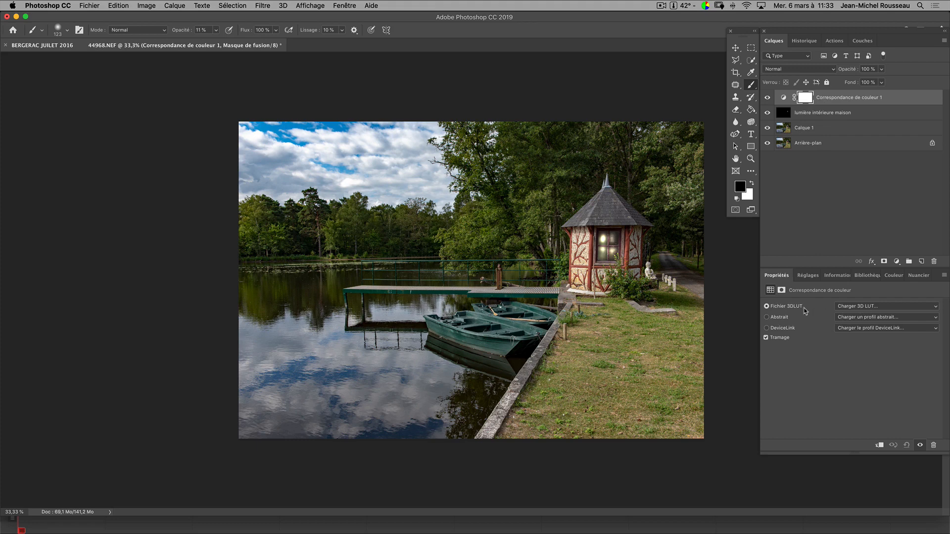
left_click(888, 308)
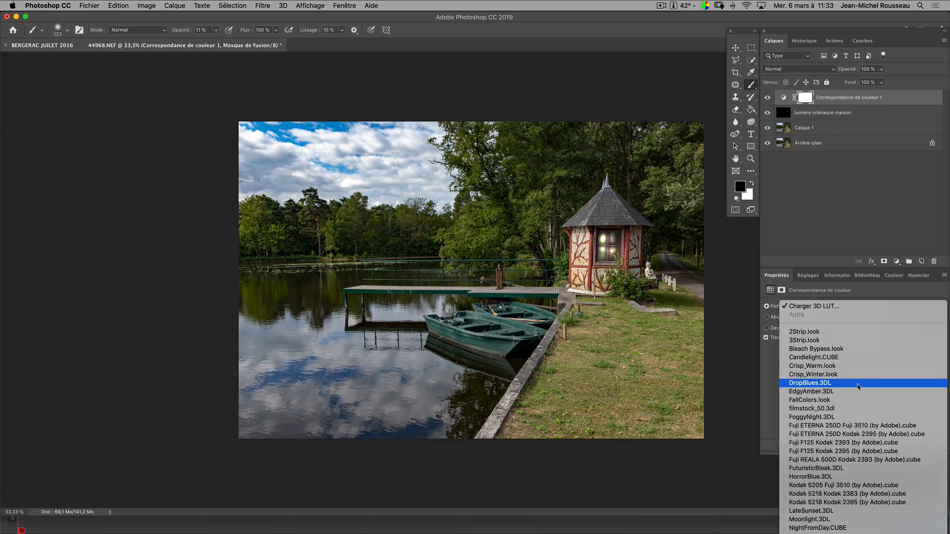
scroll(853, 419, "down", 1)
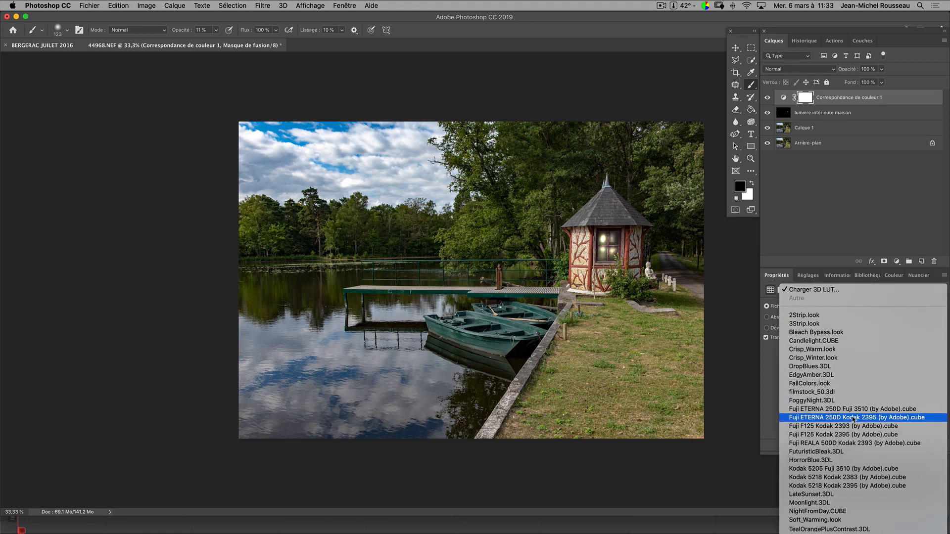
left_click(845, 504)
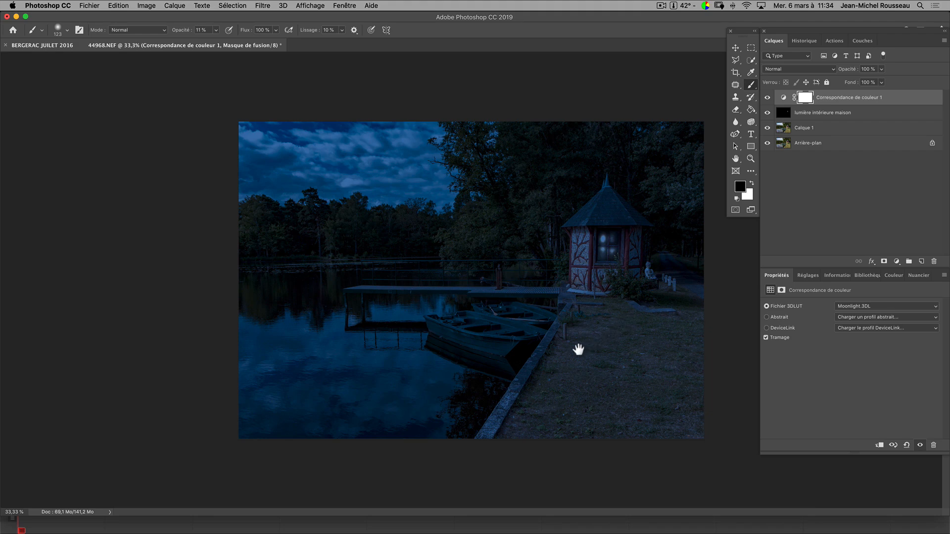
Step: Move the Correspondance de couleur 1 layer below the lumière intérieure maison layer
key("f")
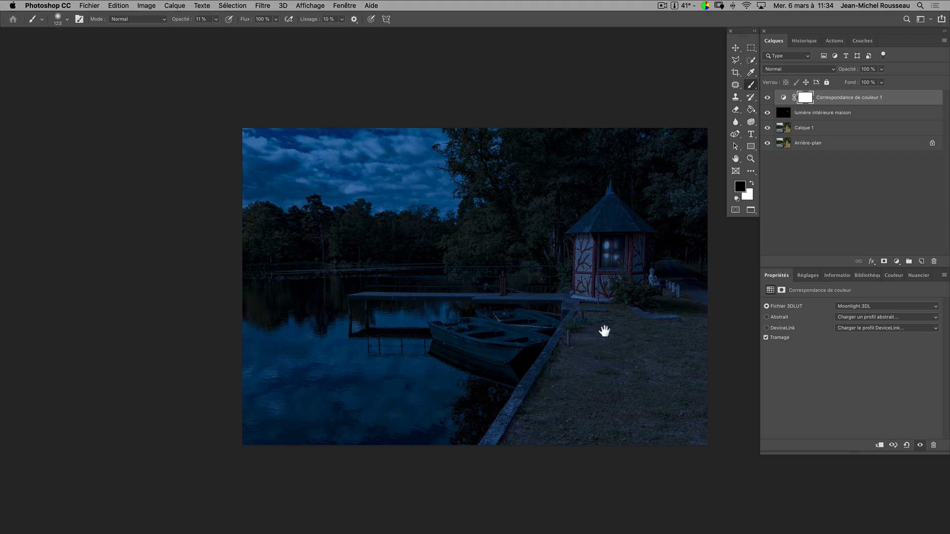
left_click_drag(604, 329, 541, 335)
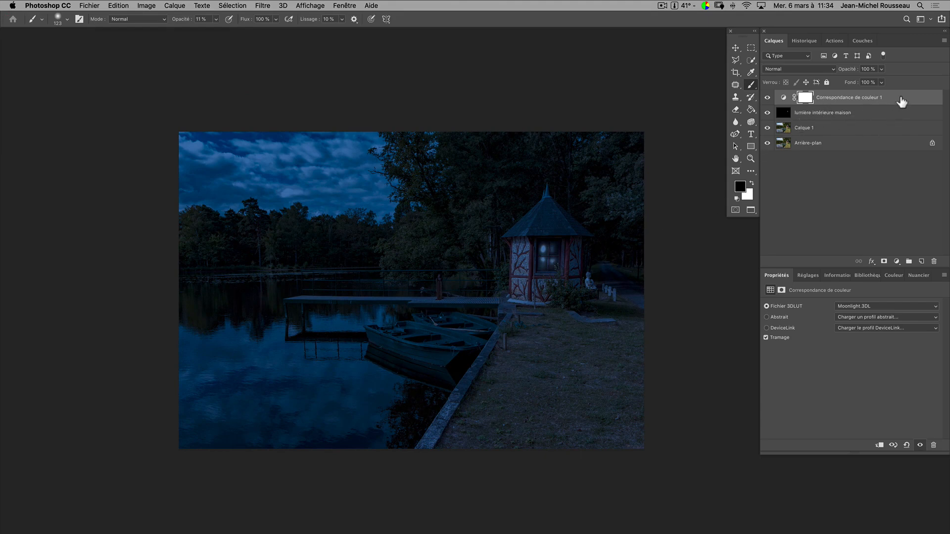
left_click_drag(902, 102, 897, 124)
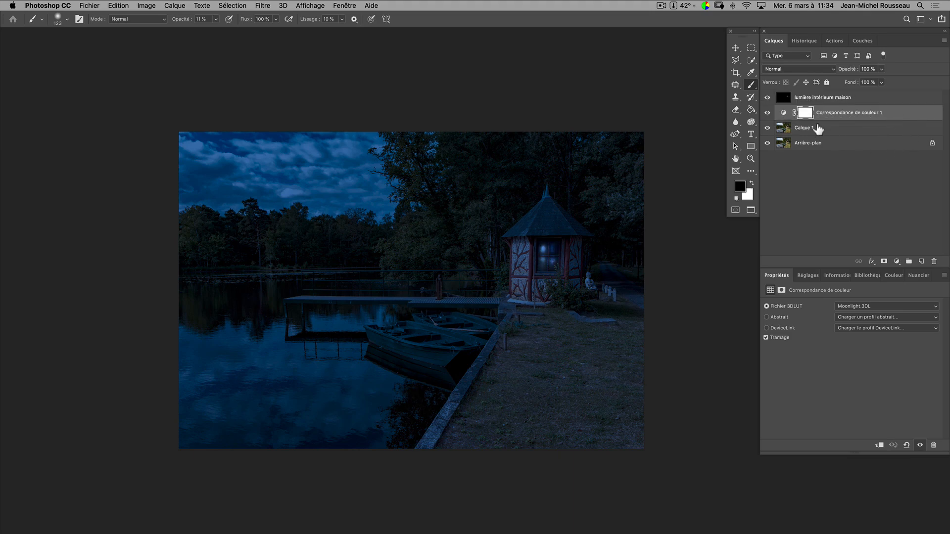
Step: Paint black at 87% brush opacity on the Correspondance de couleur 1 mask over the four window panes
left_click(805, 113)
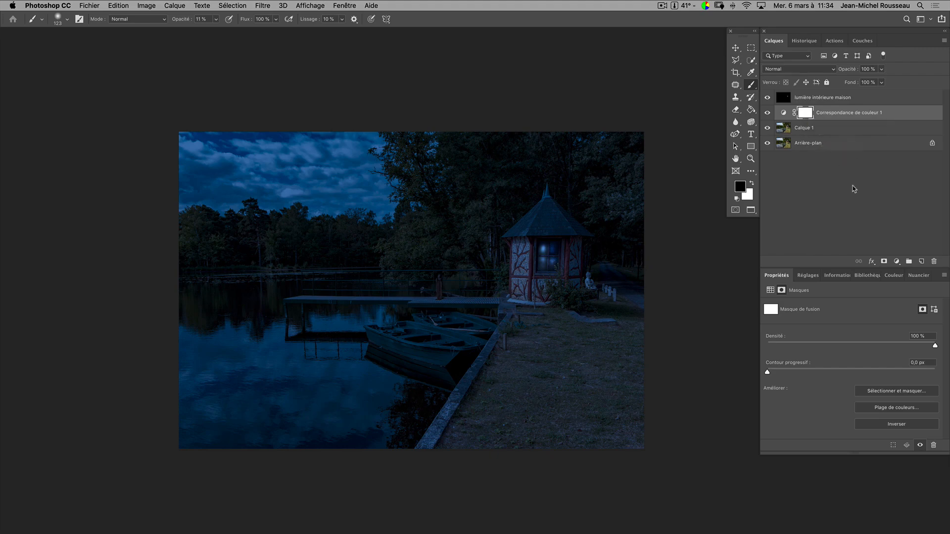
key("super+plus")
key("super+plus")
key("super+plus")
key("super+plus")
key("super+plus")
key("super+plus")
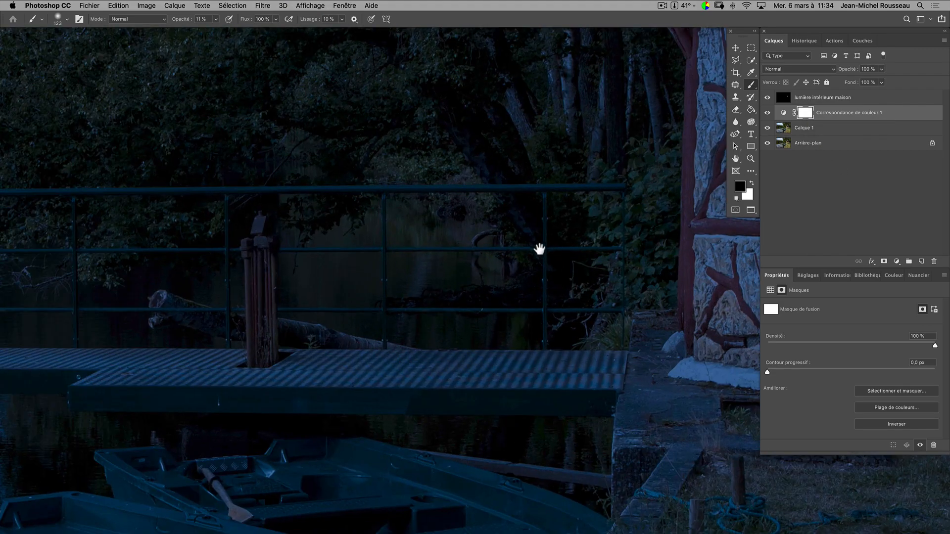
left_click_drag(538, 248, 324, 302)
mouse_move(634, 284)
left_mouse_down()
mouse_move(437, 331)
mouse_move(426, 362)
left_mouse_up()
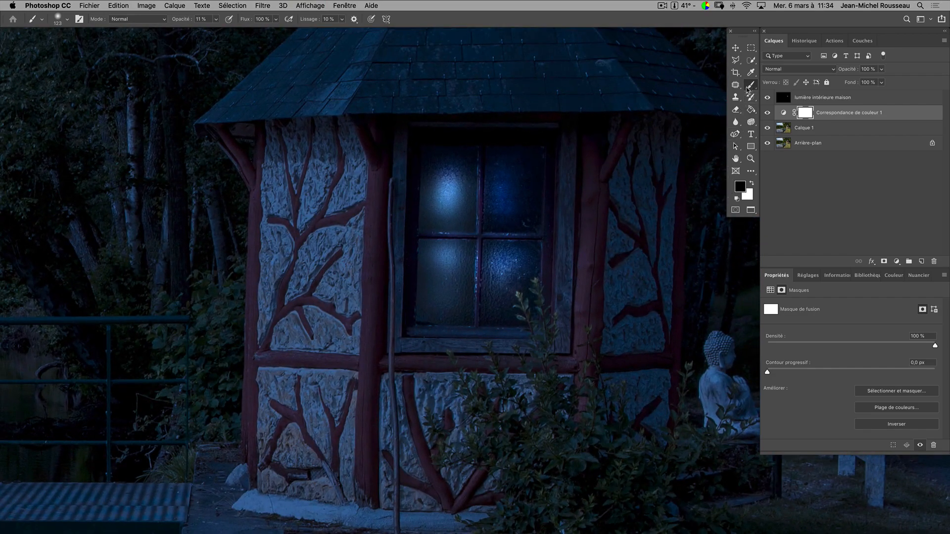
left_click(216, 20)
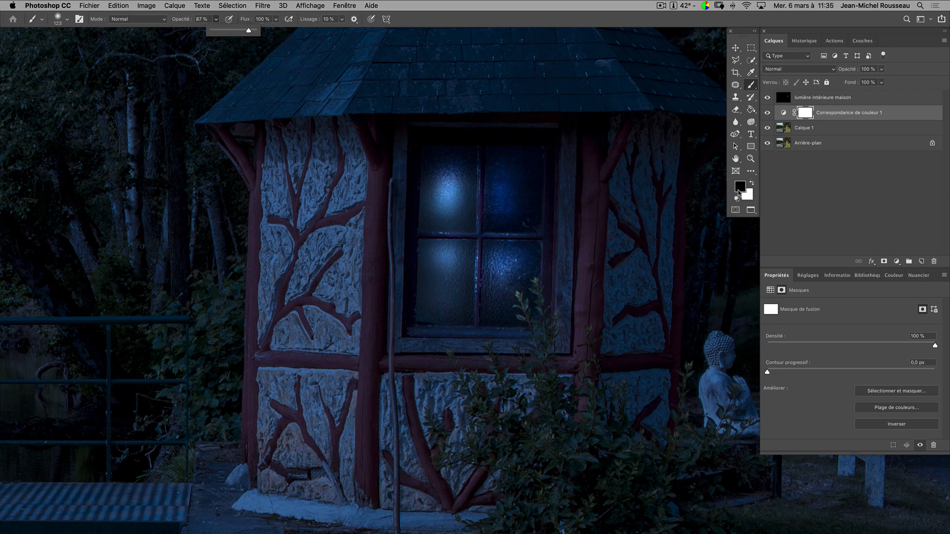
left_click(451, 171)
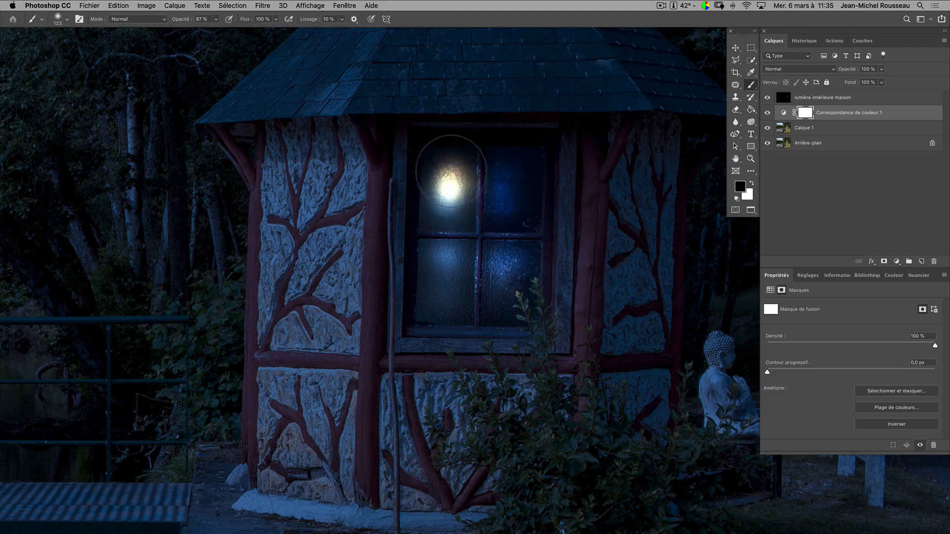
mouse_move(451, 171)
left_mouse_down()
mouse_move(457, 227)
mouse_move(439, 255)
mouse_move(447, 298)
mouse_move(517, 309)
mouse_move(507, 256)
mouse_move(519, 164)
mouse_move(487, 168)
left_mouse_up()
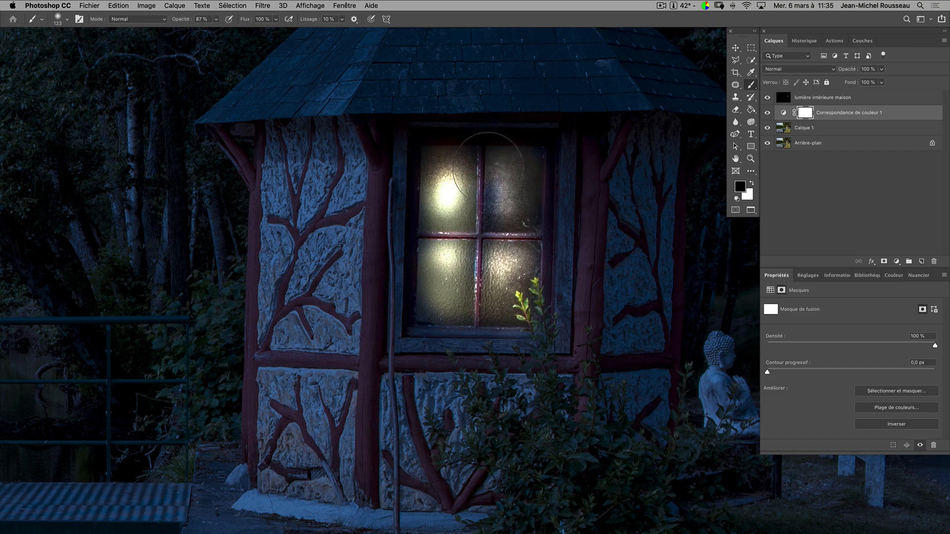
Step: Raise the brush opacity to 100% and paint black on the mask over the window frame and the nearby leaves
left_click(215, 20)
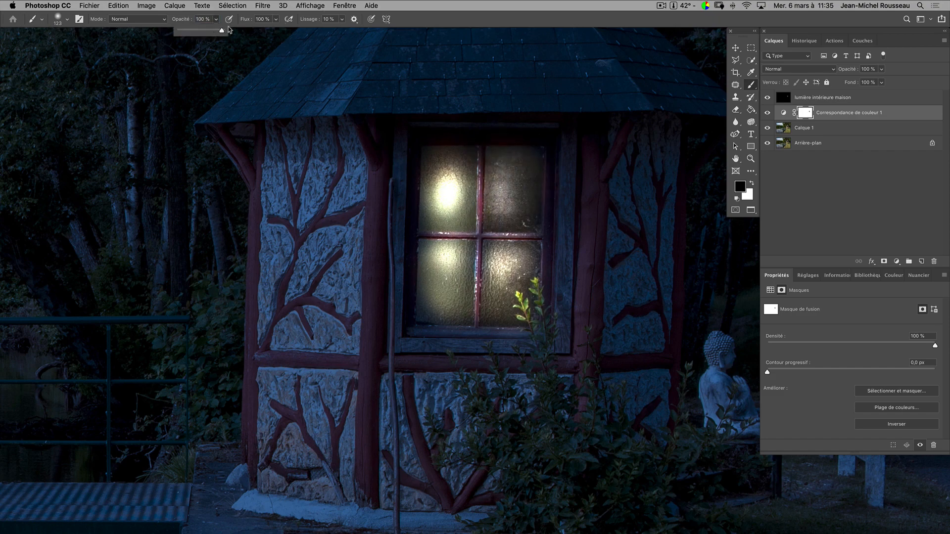
mouse_move(426, 182)
left_mouse_down()
mouse_move(443, 168)
mouse_move(443, 231)
mouse_move(428, 297)
mouse_move(414, 158)
mouse_move(403, 228)
mouse_move(431, 322)
mouse_move(520, 321)
mouse_move(541, 181)
mouse_move(524, 159)
mouse_move(548, 159)
mouse_move(540, 307)
mouse_move(466, 312)
mouse_move(416, 265)
mouse_move(413, 208)
mouse_move(432, 148)
mouse_move(539, 153)
mouse_move(505, 133)
mouse_move(454, 142)
mouse_move(418, 202)
mouse_move(423, 317)
mouse_move(537, 331)
mouse_move(512, 307)
mouse_move(505, 322)
mouse_move(530, 294)
left_mouse_up()
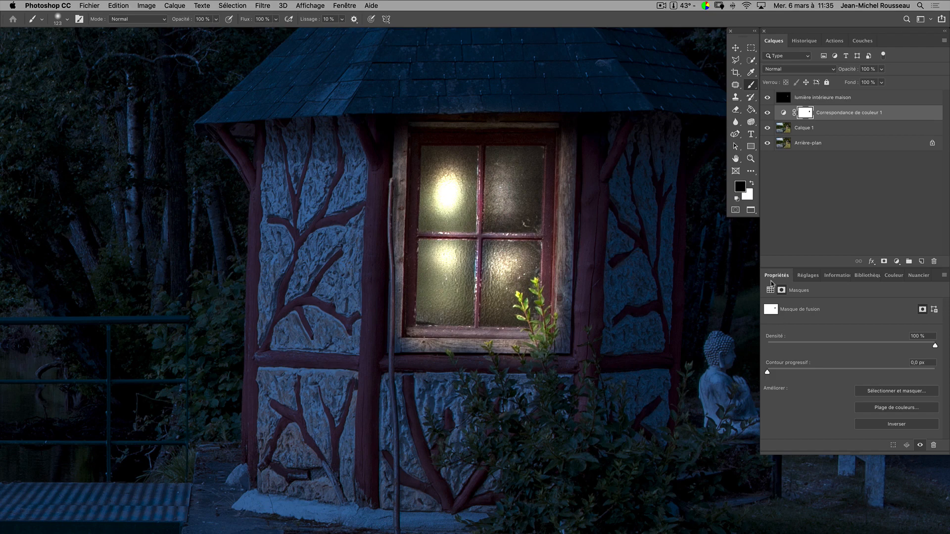
key("super+minus")
key("super+minus")
key("super+minus")
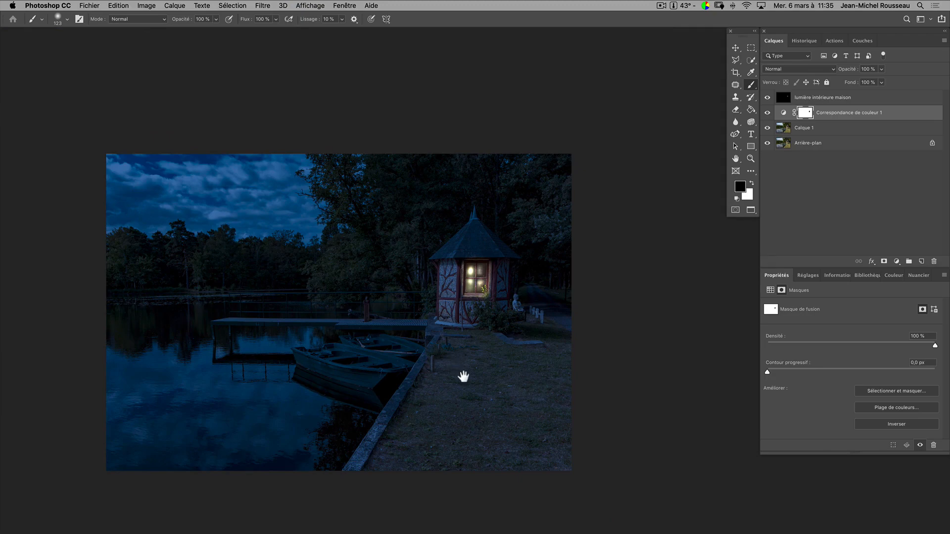
Step: Set the brush to 84% opacity and enlarge its diameter to 485 px for the grass in front of the house
left_click_drag(463, 376, 486, 399)
key("super+plus")
key("super+plus")
key("super+plus")
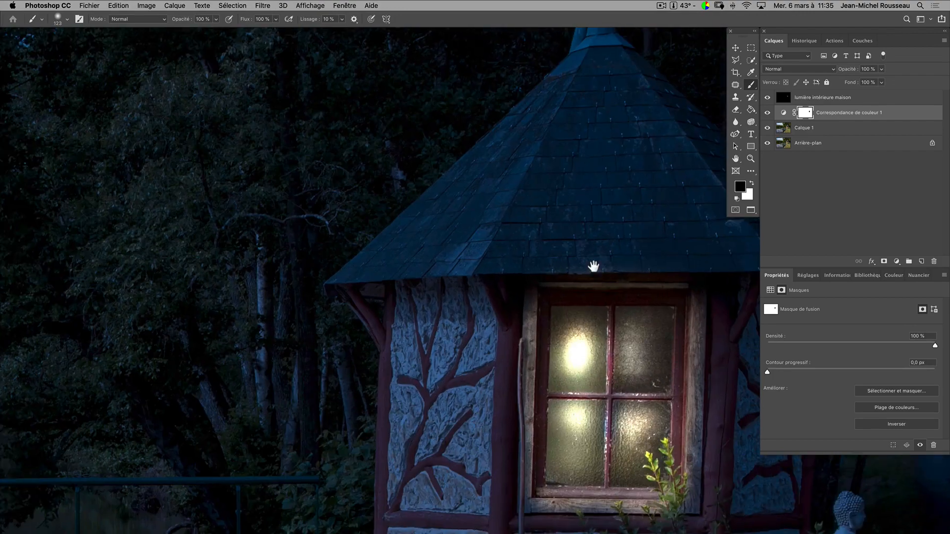
left_click_drag(575, 466, 511, 250)
left_click_drag(563, 451, 541, 259)
key("super+minus")
key("super+minus")
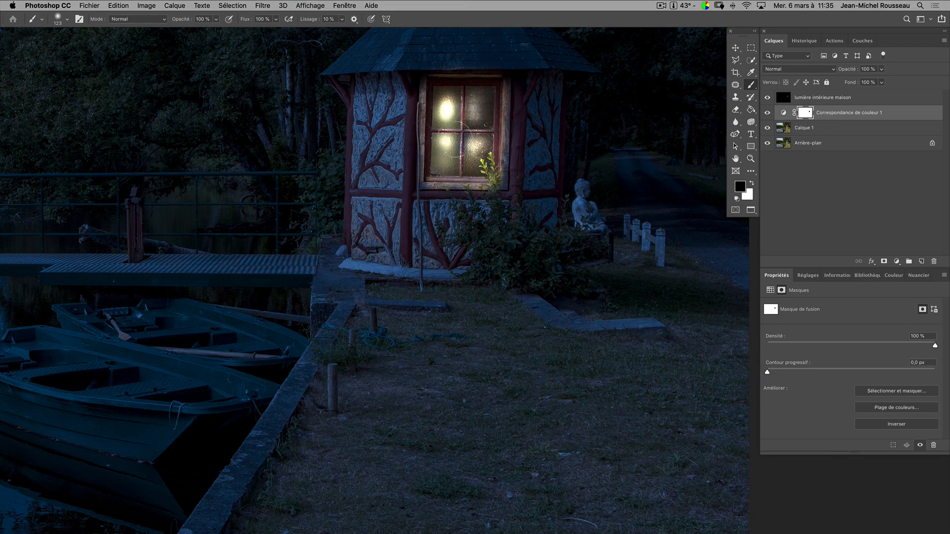
left_click(216, 20)
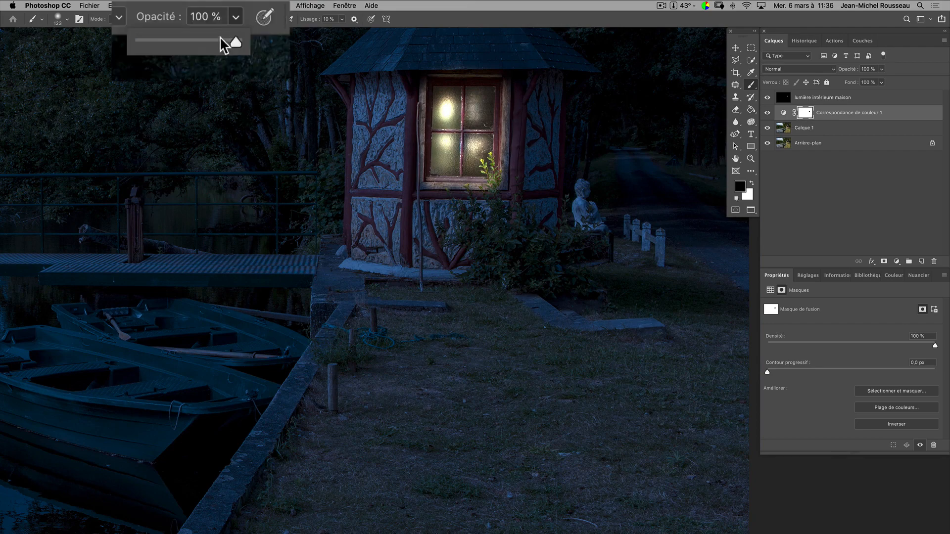
left_click_drag(217, 30, 208, 29)
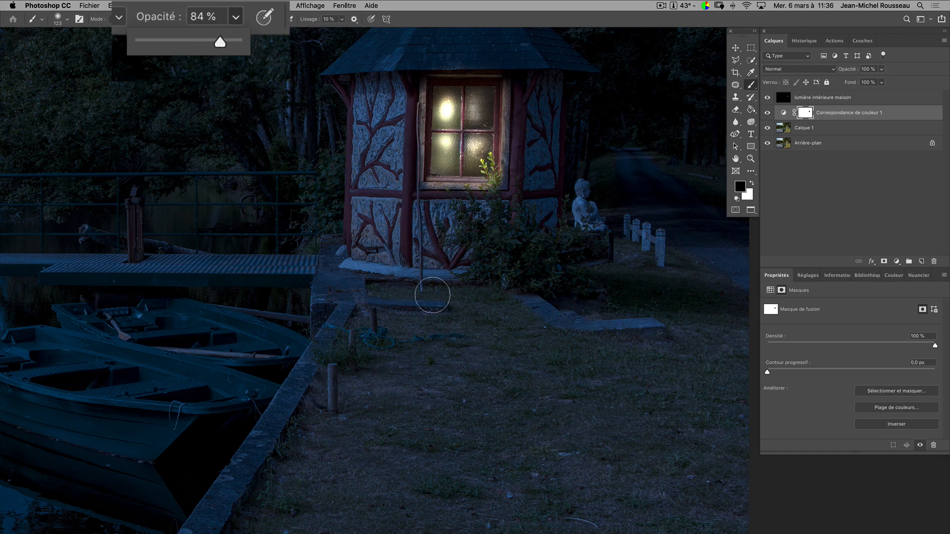
left_click_drag(440, 300, 529, 330)
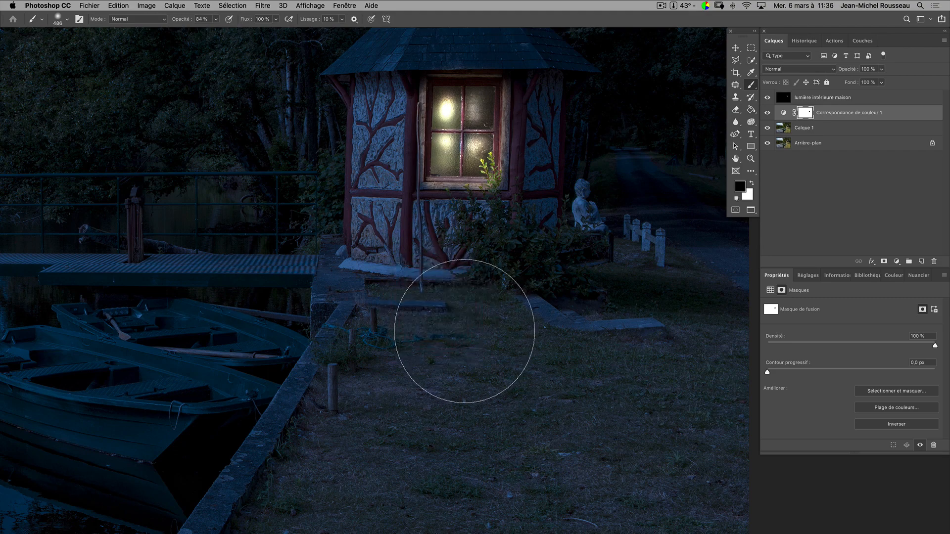
left_click_drag(464, 331, 462, 331)
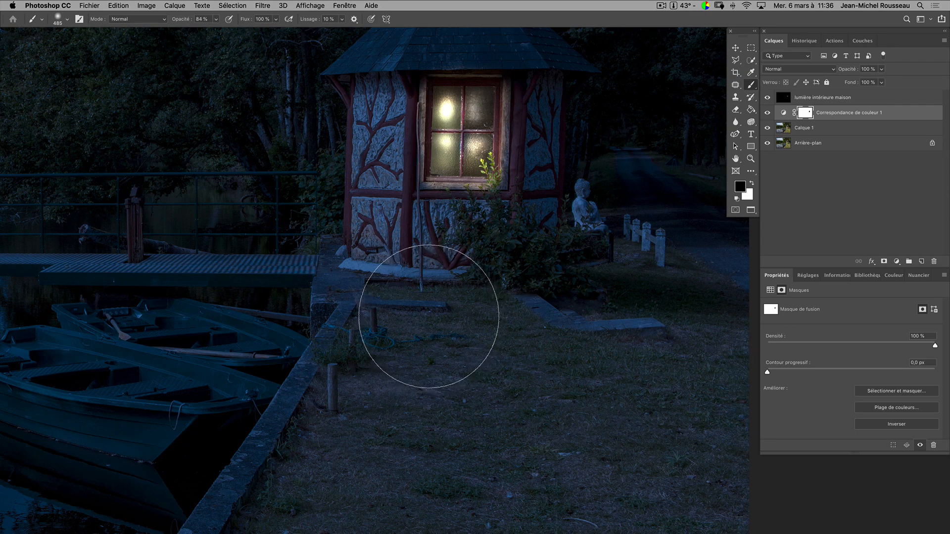
Step: Paint black on the mask over the grass directly below the window, extending towards the stone path edging
left_click(418, 313)
left_click_drag(418, 313, 500, 321)
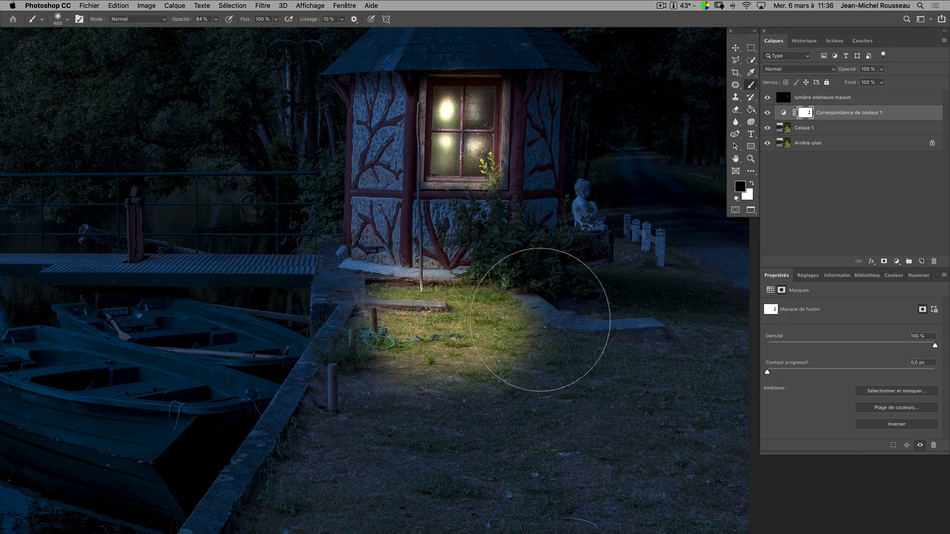
left_click(524, 307)
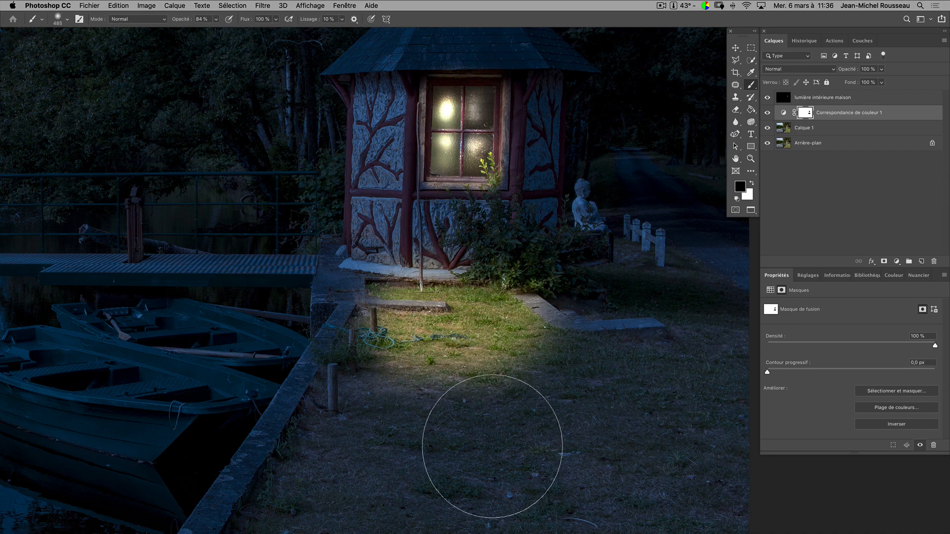
Step: Lower the brush opacity to 39% and extend the light on the mask farther down the lawn, away from the house
left_click(216, 20)
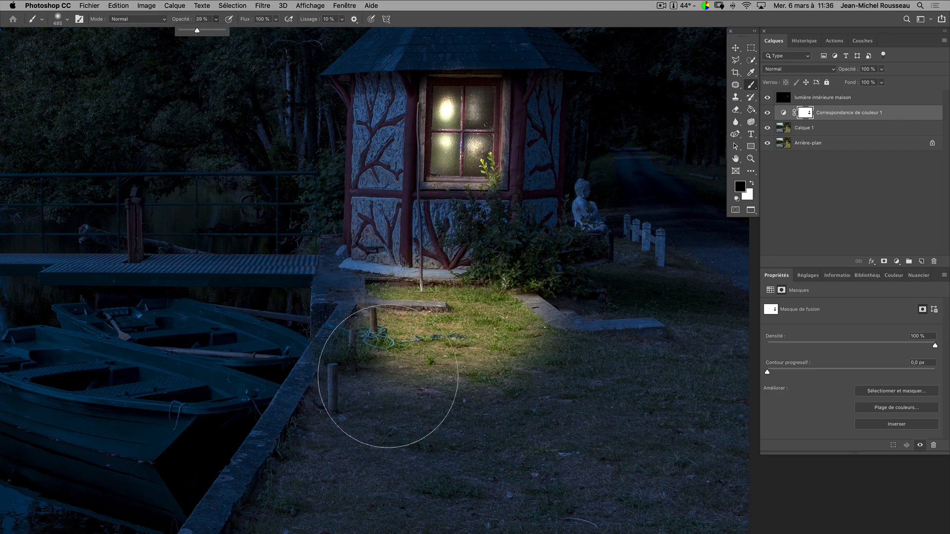
left_click(386, 379)
left_click(387, 379)
left_click(410, 391)
left_click(440, 397)
left_click(442, 398)
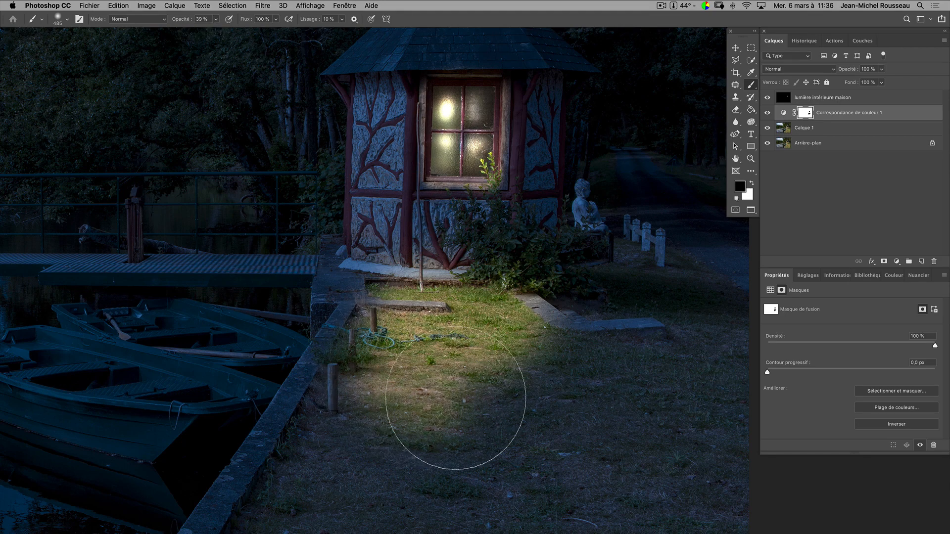
left_click(474, 398)
left_click(487, 398)
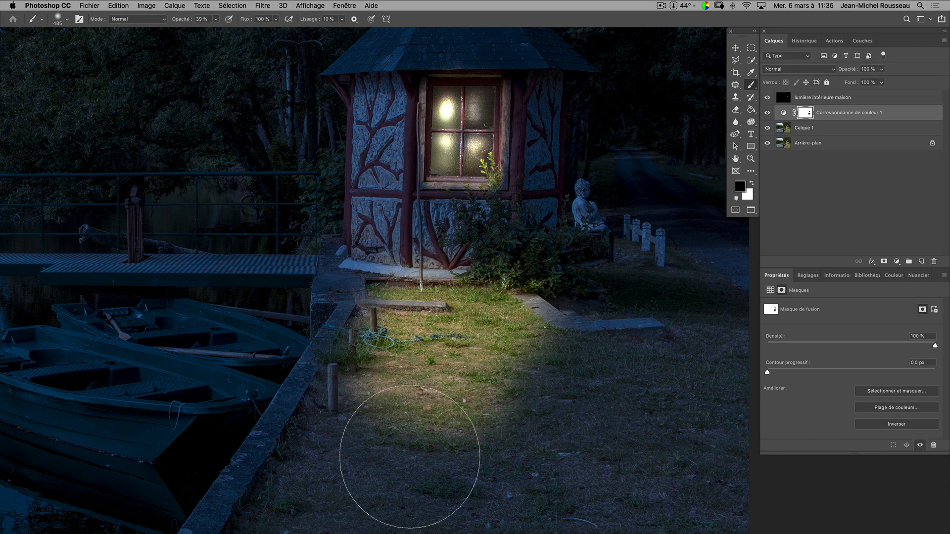
Step: Reduce the brush opacity to 11% and feather faint light over the grass beside the quay wall, undoing the last stroke
left_click(215, 20)
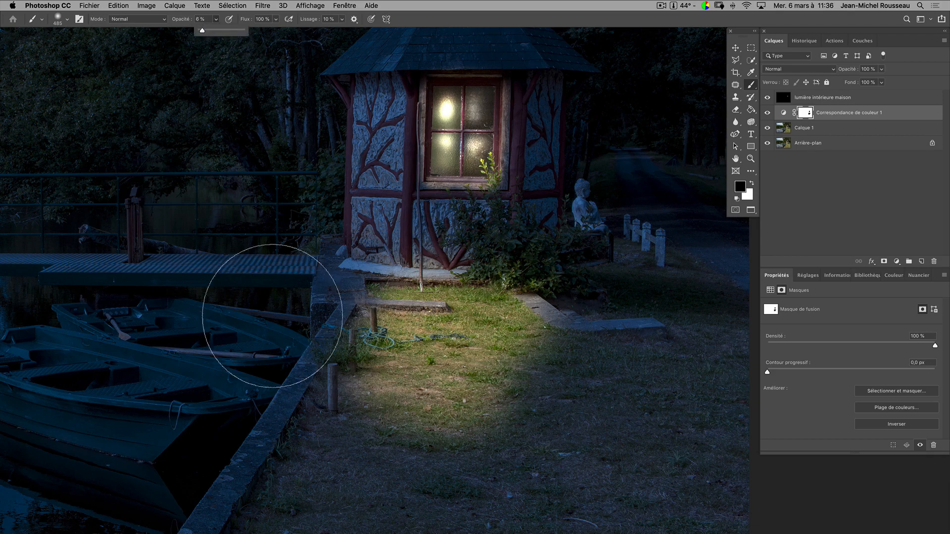
left_click(355, 432)
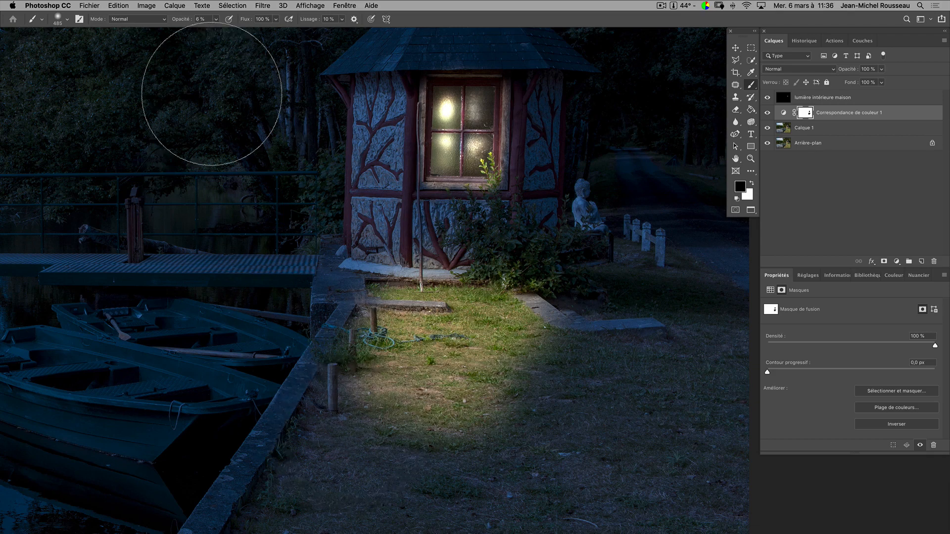
left_click(216, 20)
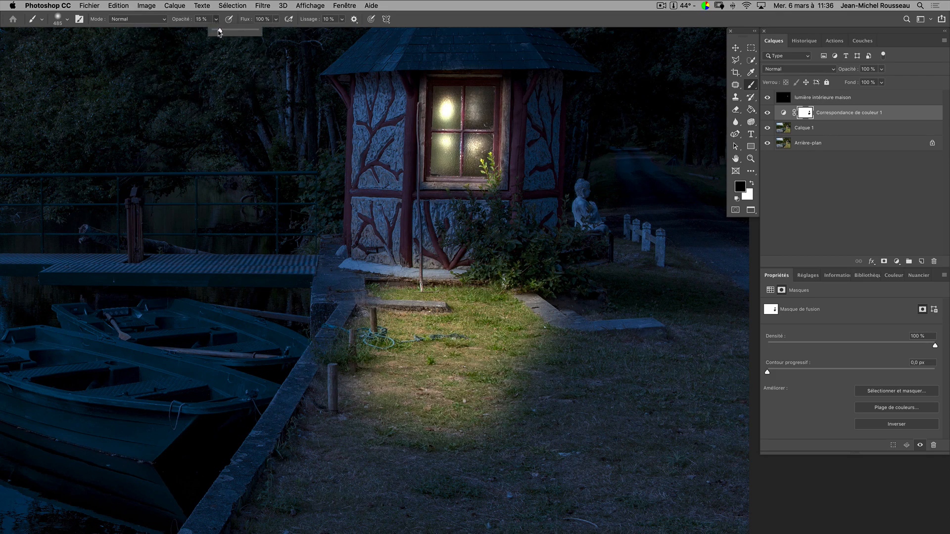
left_click(354, 436)
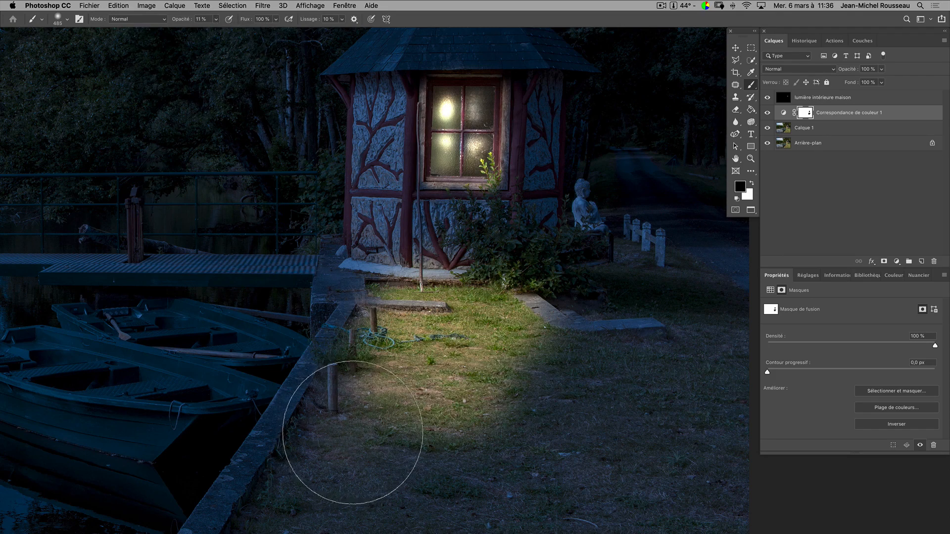
mouse_move(376, 442)
left_mouse_down()
mouse_move(406, 458)
mouse_move(445, 450)
mouse_move(439, 471)
mouse_move(401, 482)
mouse_move(333, 477)
mouse_move(340, 448)
mouse_move(329, 435)
mouse_move(345, 394)
left_mouse_up()
mouse_move(350, 343)
left_mouse_down()
mouse_move(322, 335)
mouse_move(329, 297)
mouse_move(314, 345)
mouse_move(335, 382)
mouse_move(316, 407)
mouse_move(328, 472)
left_mouse_up()
key("super+z")
key("super+minus")
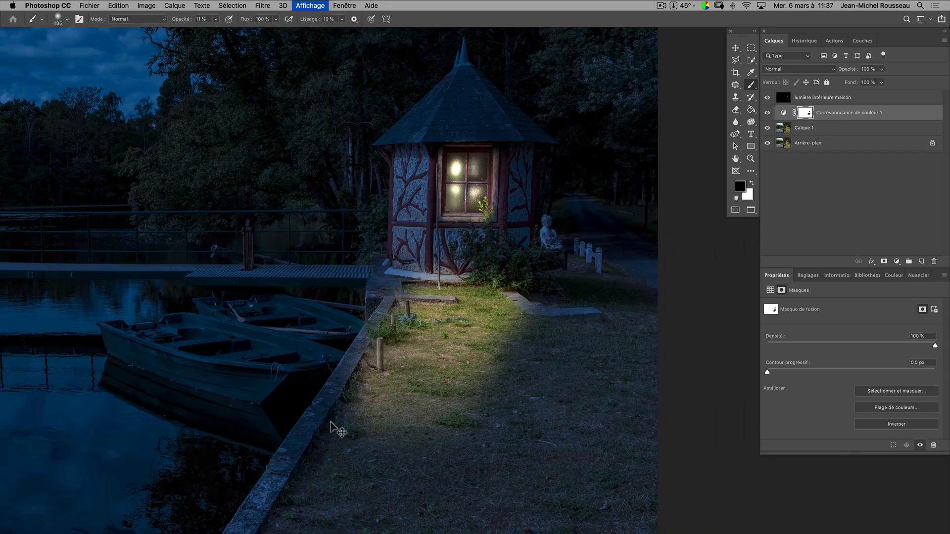
key("super+minus")
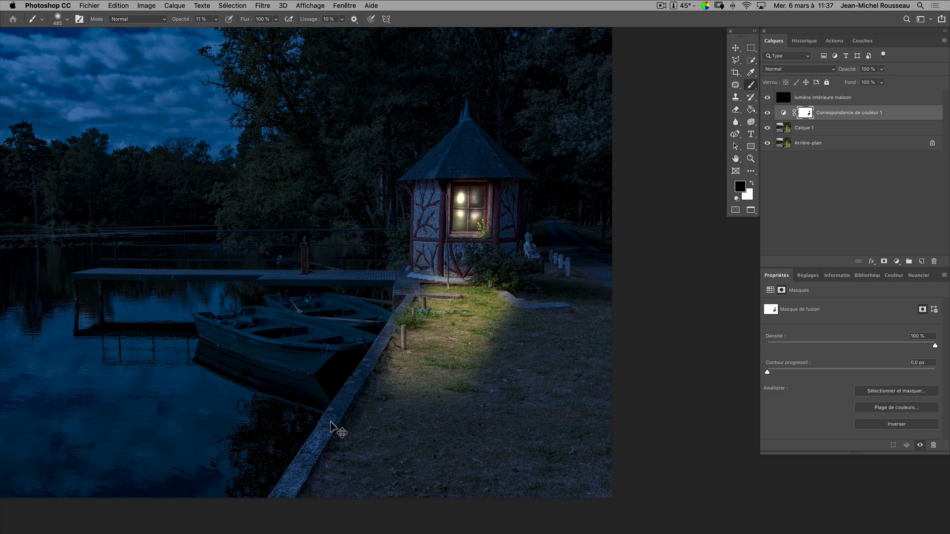
Step: Using a black brush at 27% opacity, paint light onto the body of the Buddha statue on the colour-lookup layer's mask
key("super+plus")
key("super+plus")
key("super+plus")
key("super+plus")
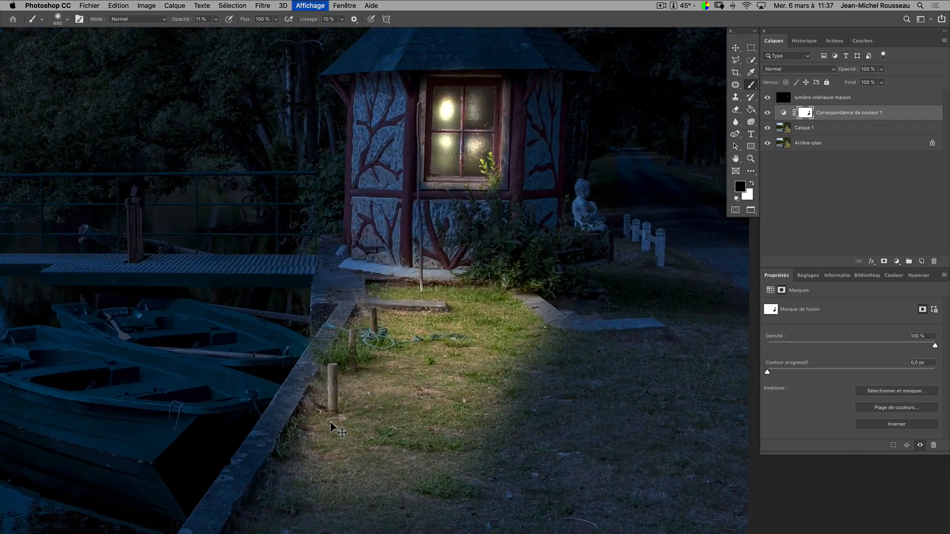
left_click_drag(564, 206, 378, 313)
mouse_move(690, 200)
left_mouse_down()
mouse_move(437, 303)
mouse_move(402, 348)
left_mouse_up()
left_click_drag(464, 279, 262, 304)
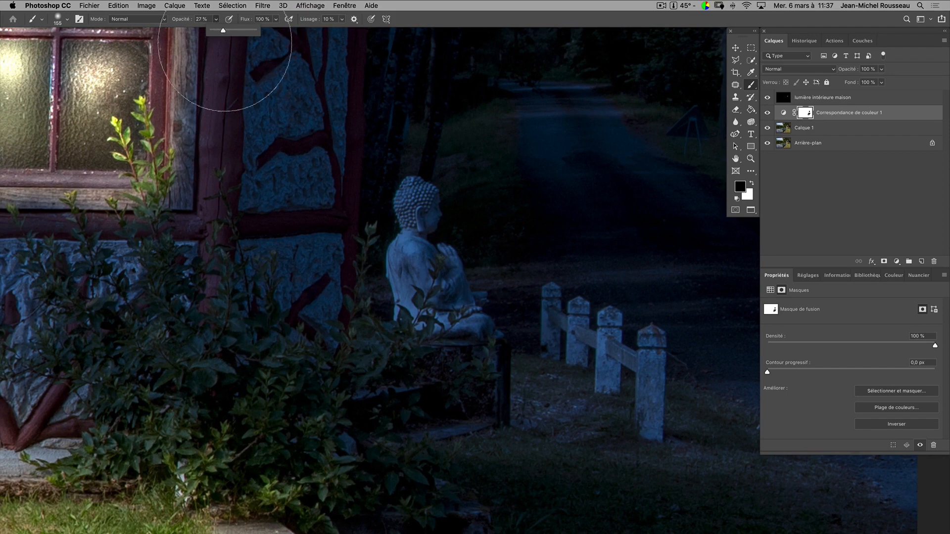
left_click(411, 254)
left_click(413, 265)
left_click(415, 276)
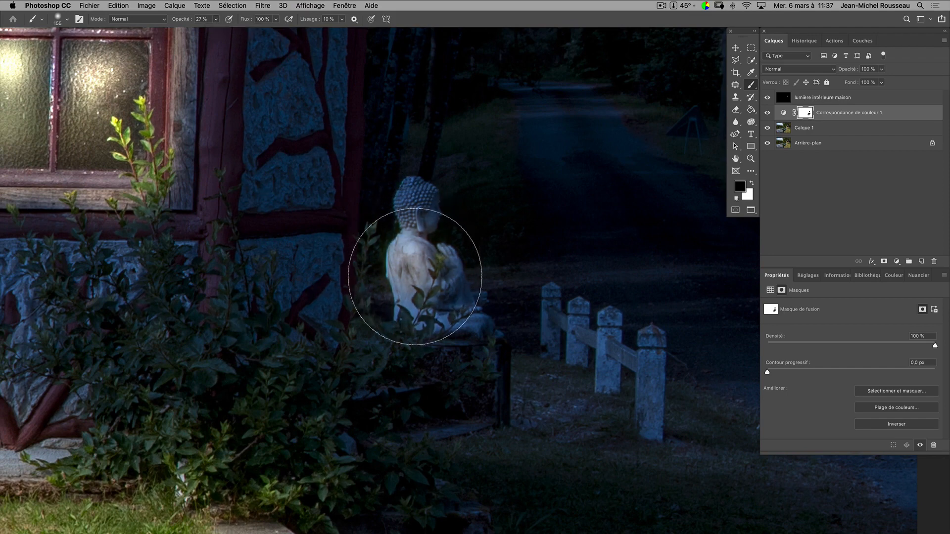
left_click(420, 297)
left_click(434, 301)
Step: Paint black on the mask over the statue's head with the same brush to light it like the body
left_click(414, 219)
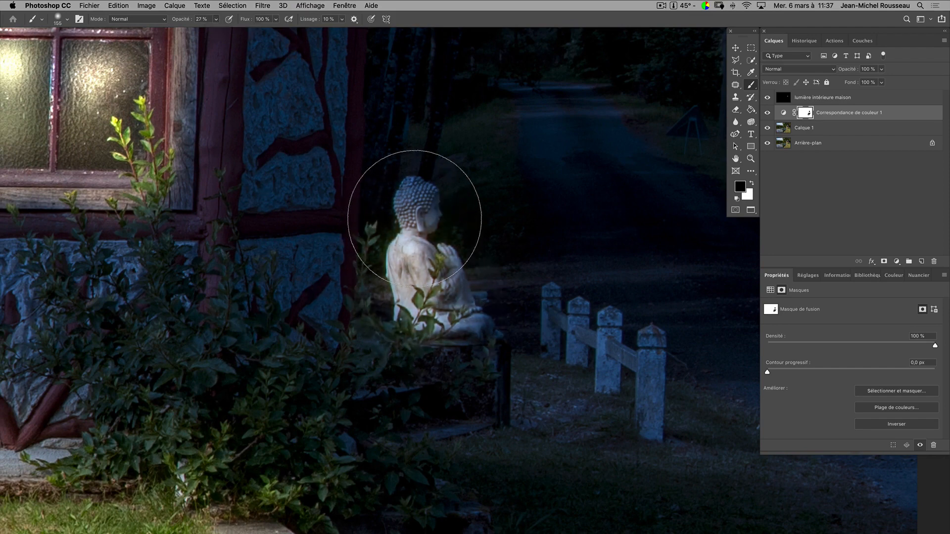
left_click(414, 218)
left_click(419, 218)
left_click(420, 218)
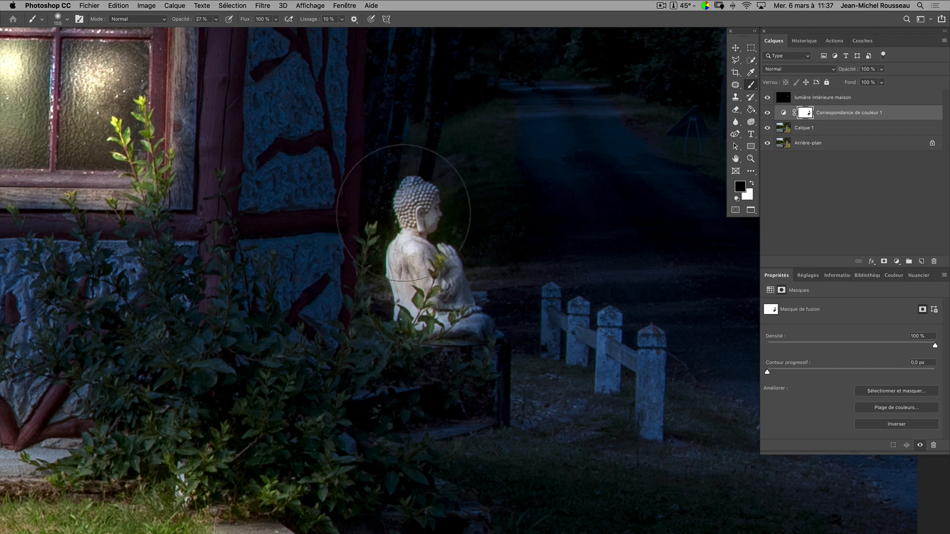
mouse_move(406, 213)
left_mouse_down()
mouse_move(387, 214)
mouse_move(408, 214)
left_mouse_up()
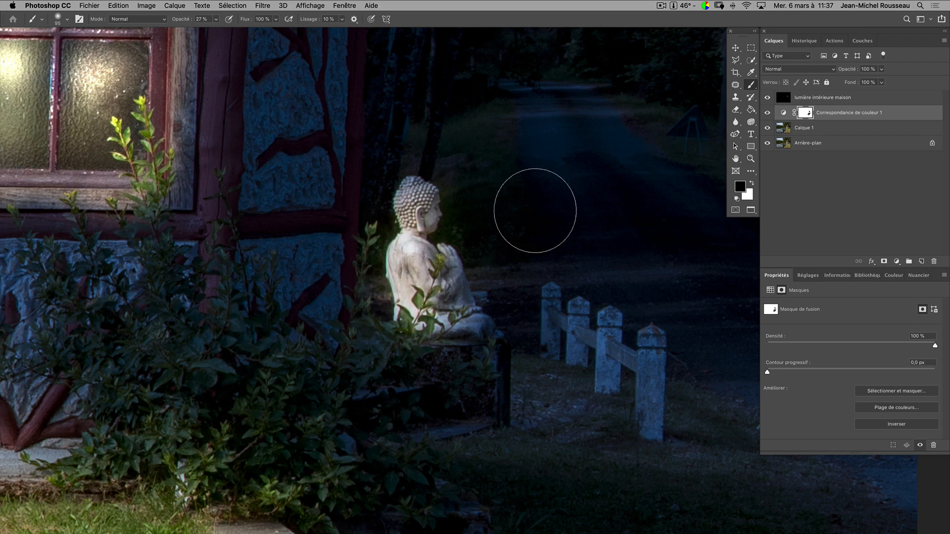
Step: Reduce the brush to 53 px and switch to white to restore the darkness around the statue's outline on the mask
left_click_drag(550, 197, 517, 206)
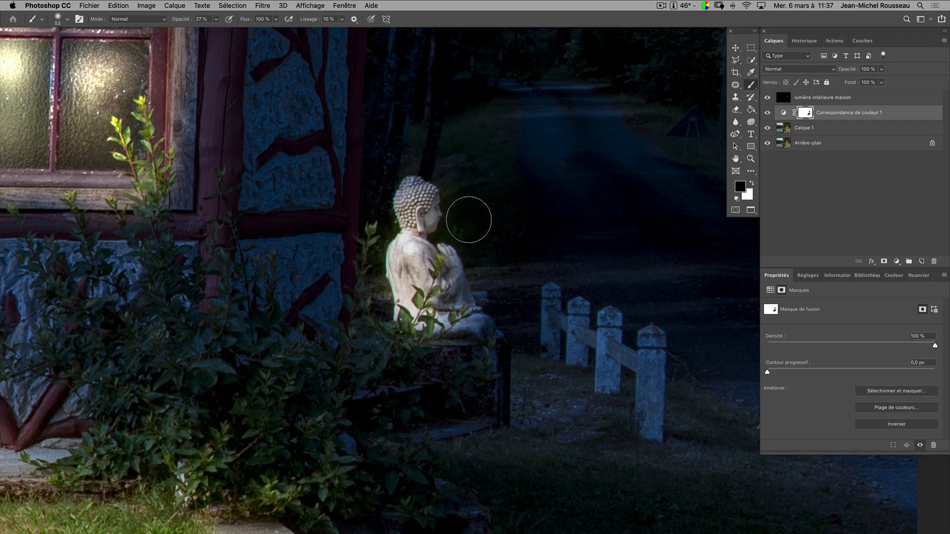
key("x")
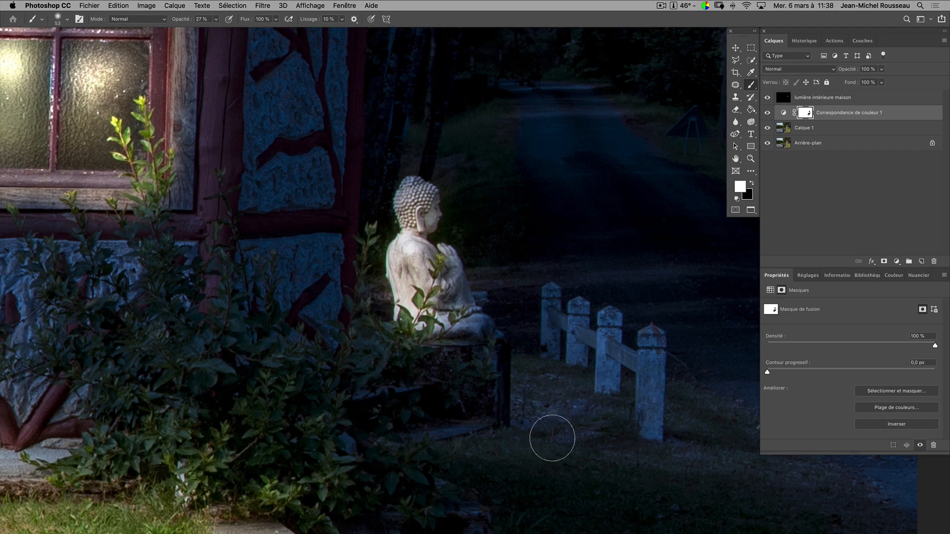
key("super+minus")
key("super+minus")
key("super+minus")
key("super+minus")
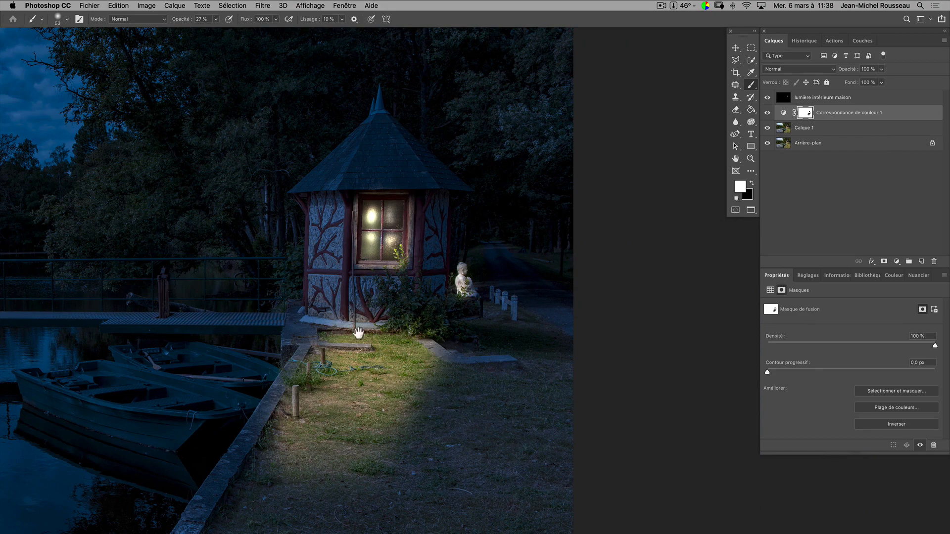
Step: With a black brush at 78% opacity, paint light on the mask over the stone ledge beside the house and the jetty's near end
left_click_drag(357, 333, 494, 370)
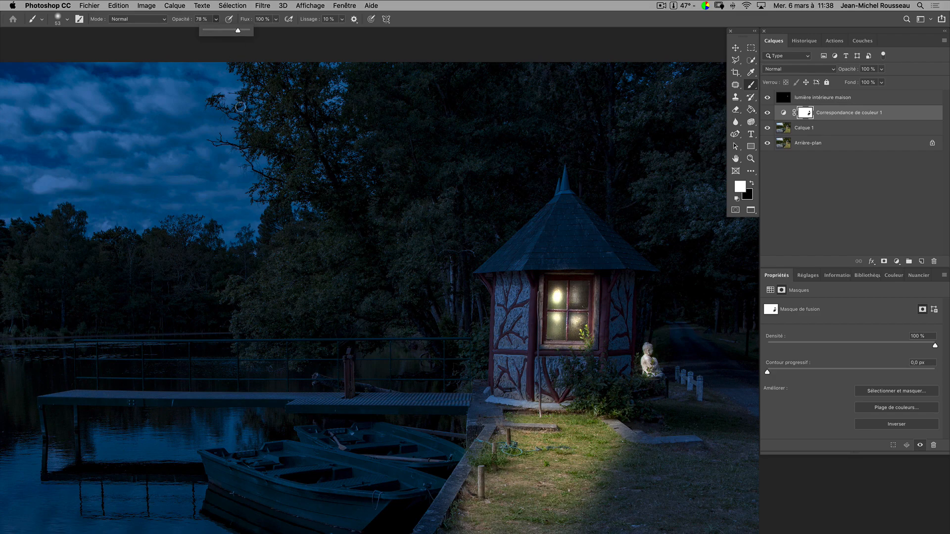
left_click_drag(468, 394, 489, 394)
key("super+plus")
key("super+plus")
key("super+plus")
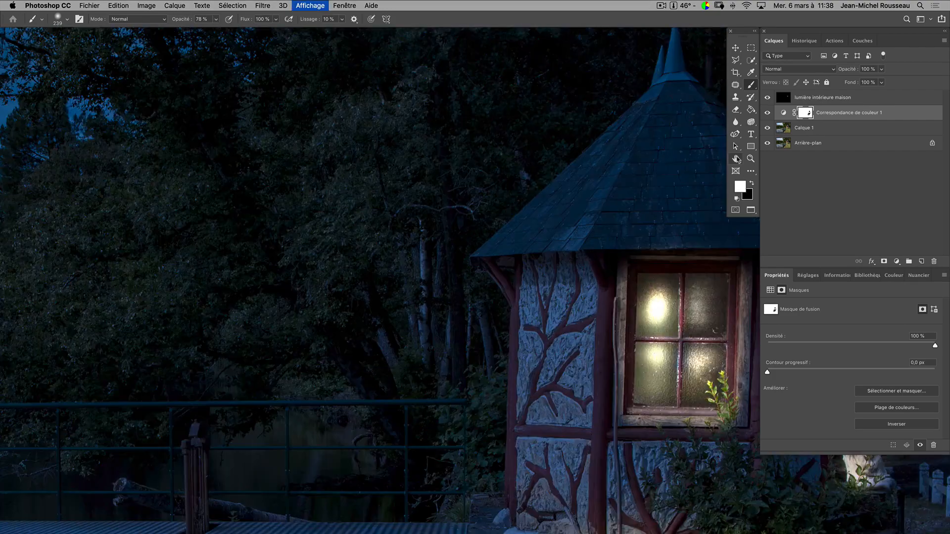
mouse_move(411, 391)
left_mouse_down()
mouse_move(426, 252)
mouse_move(445, 292)
mouse_move(529, 318)
left_mouse_up()
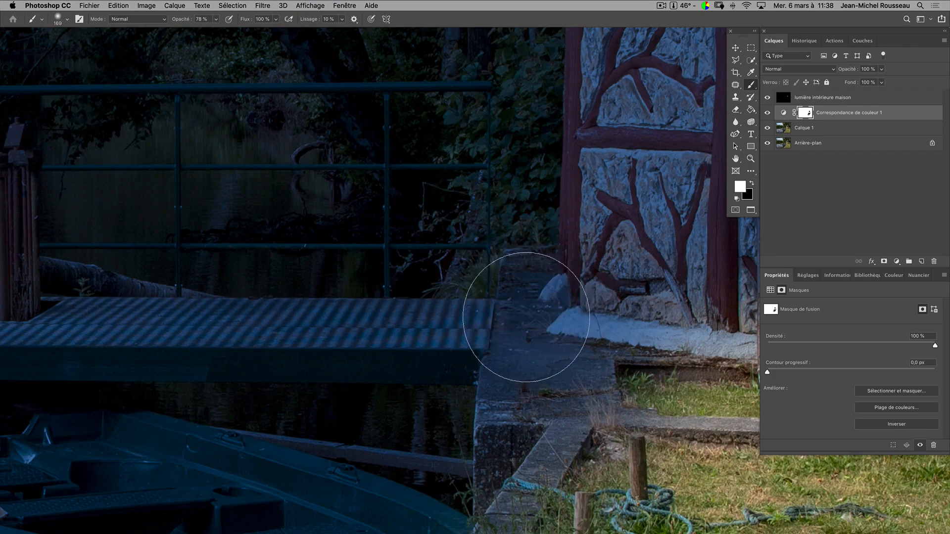
key("x")
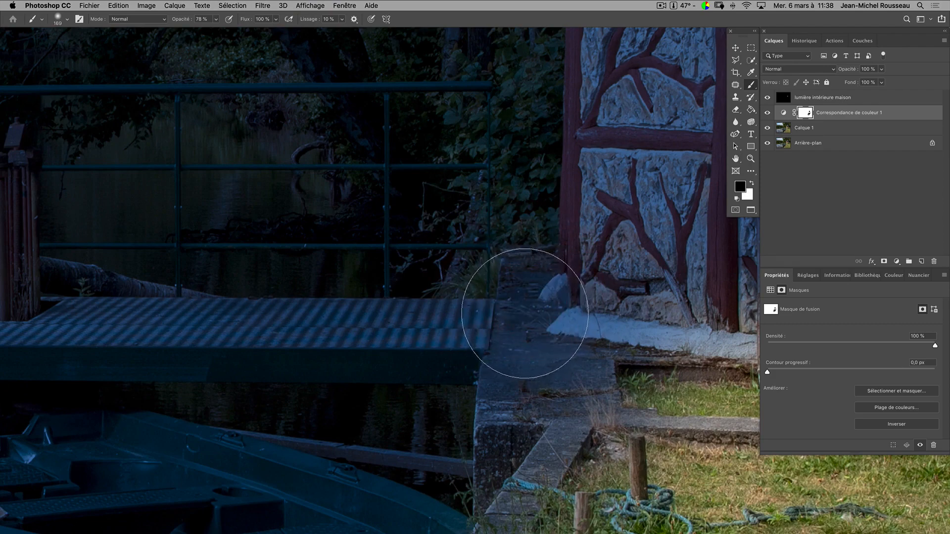
mouse_move(519, 307)
left_mouse_down()
mouse_move(481, 326)
mouse_move(416, 329)
mouse_move(448, 326)
left_mouse_up()
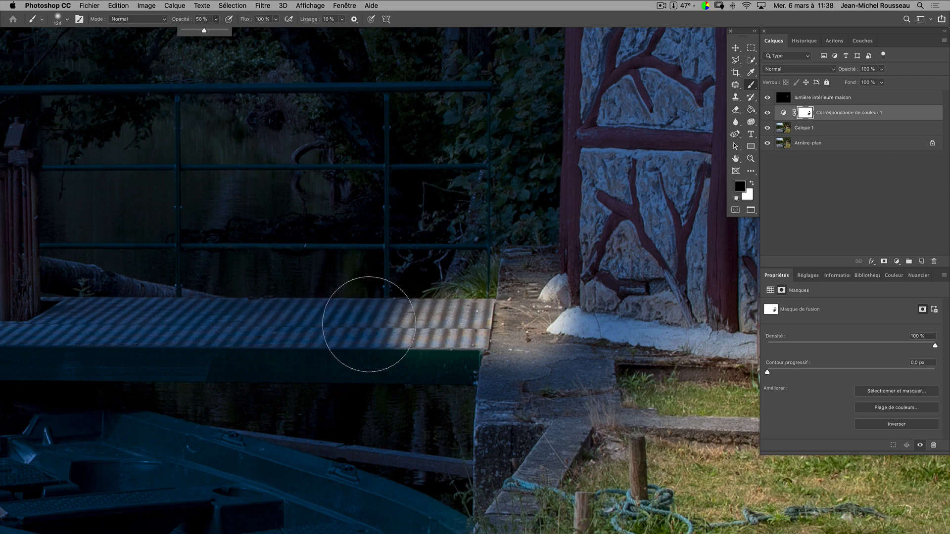
Step: Extend the light along the jetty deck on the mask, lowering the brush opacity to 50%, 22% and 9% to fade it out
mouse_move(363, 328)
left_mouse_down()
mouse_move(384, 322)
mouse_move(322, 333)
left_mouse_up()
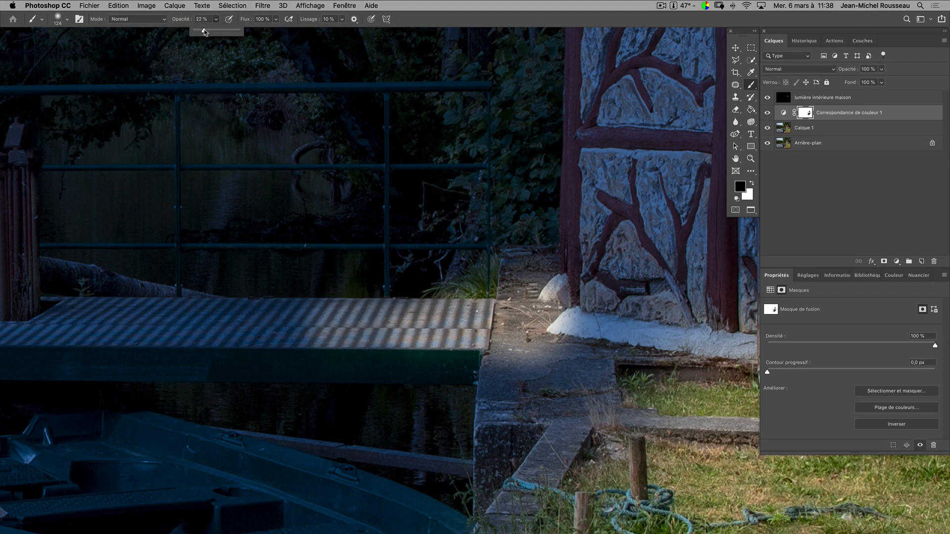
left_click_drag(289, 319, 254, 333)
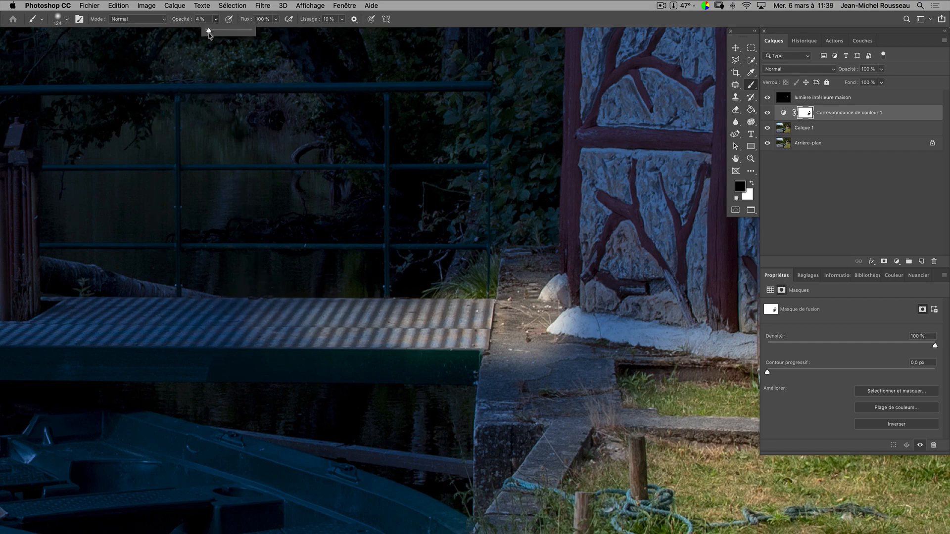
mouse_move(237, 327)
left_mouse_down()
mouse_move(227, 316)
mouse_move(195, 337)
left_mouse_up()
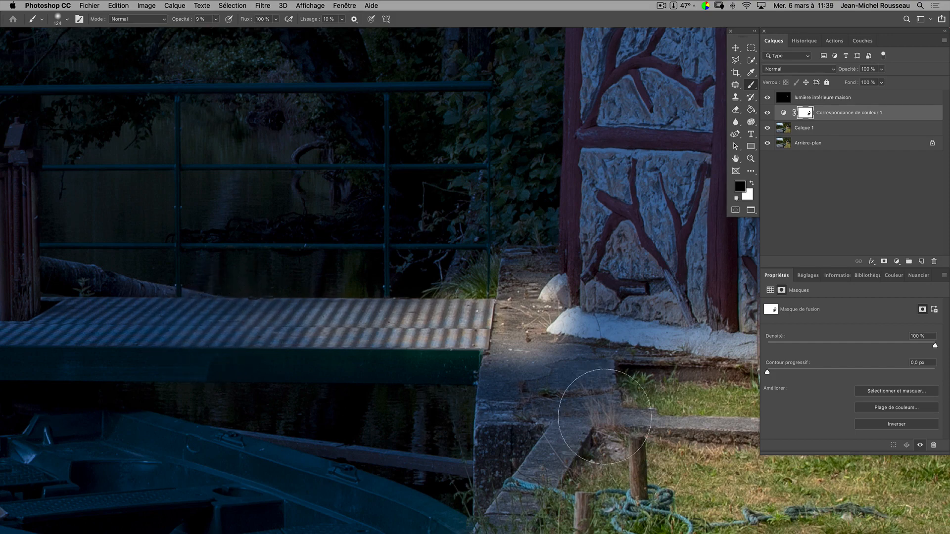
key("super+minus")
key("super+minus")
key("super+minus")
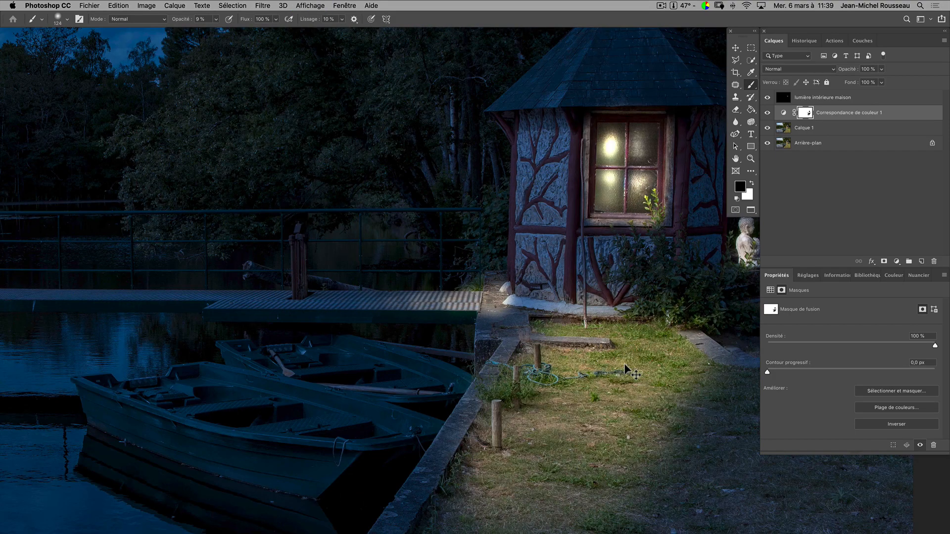
key("super+minus")
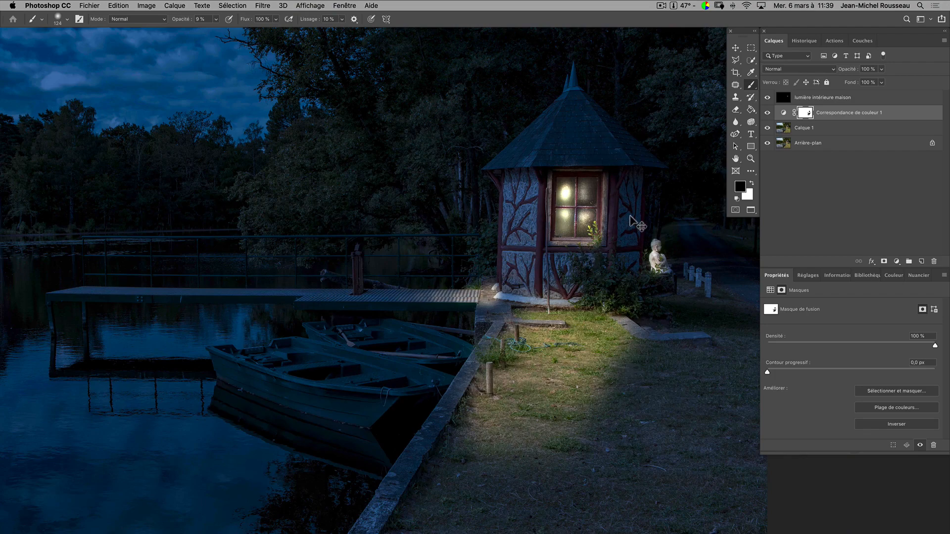
Step: Paint white at 88% brush opacity on the mask to darken the stone slab at the foot of the house
key("super+plus")
key("super+plus")
key("super+plus")
key("super+plus")
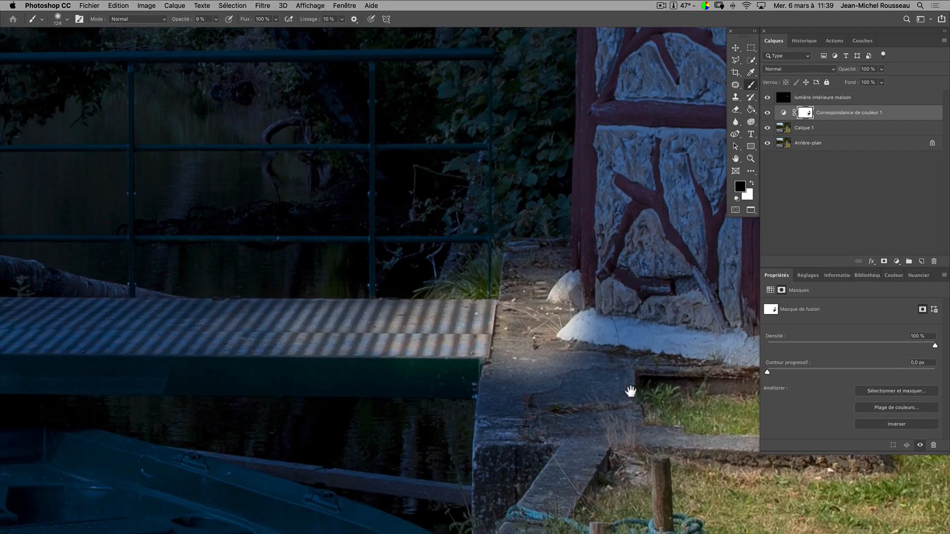
left_click_drag(631, 391, 469, 337)
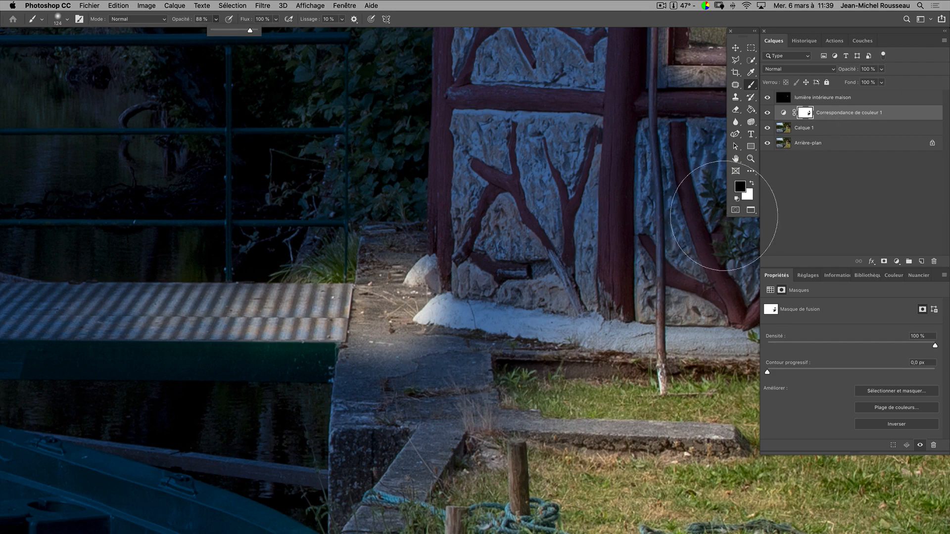
key("x")
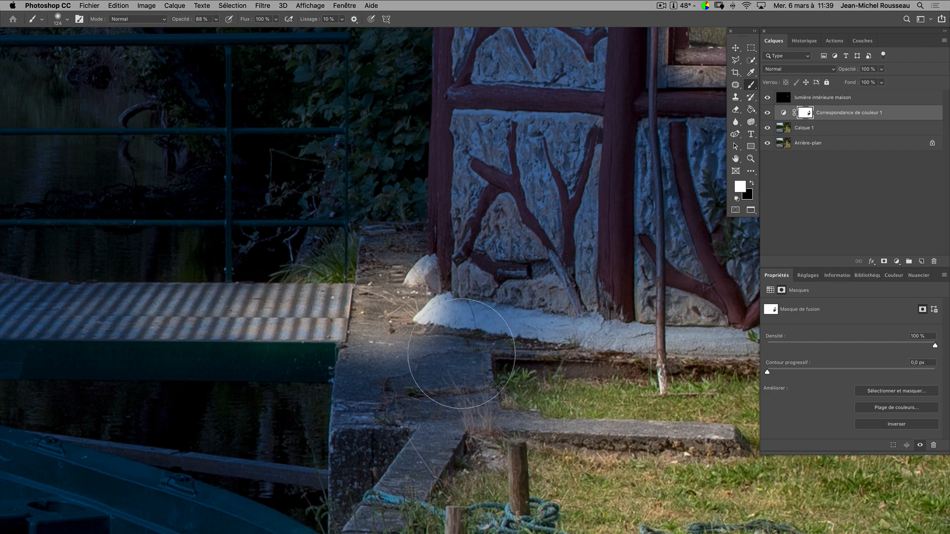
left_click_drag(487, 347, 457, 350)
mouse_move(450, 309)
left_mouse_down()
mouse_move(369, 361)
mouse_move(367, 386)
mouse_move(364, 365)
mouse_move(445, 346)
mouse_move(574, 342)
mouse_move(594, 359)
mouse_move(460, 384)
mouse_move(401, 350)
left_mouse_up()
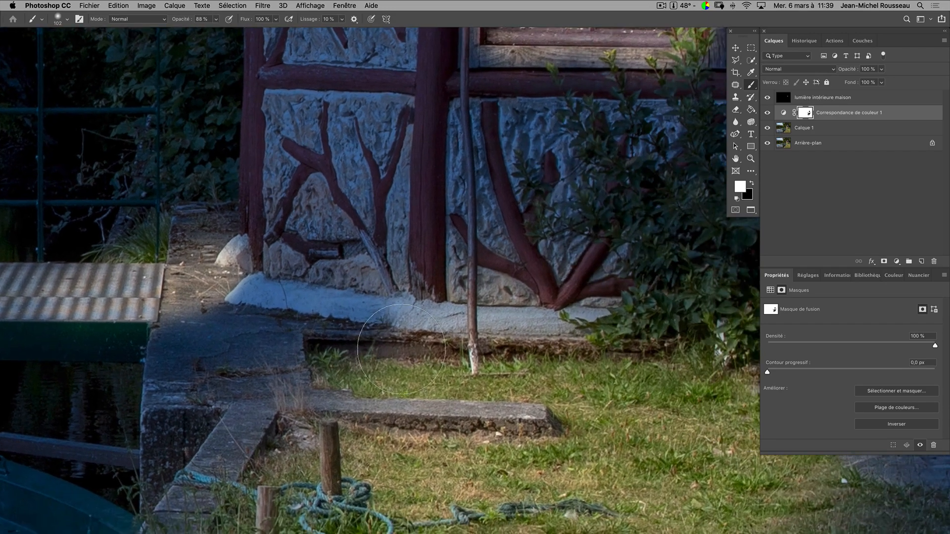
Step: Paint white on the mask over the lower house wall and the base of the bush to remove stray light
mouse_move(392, 285)
left_mouse_down()
mouse_move(570, 297)
mouse_move(593, 252)
left_mouse_up()
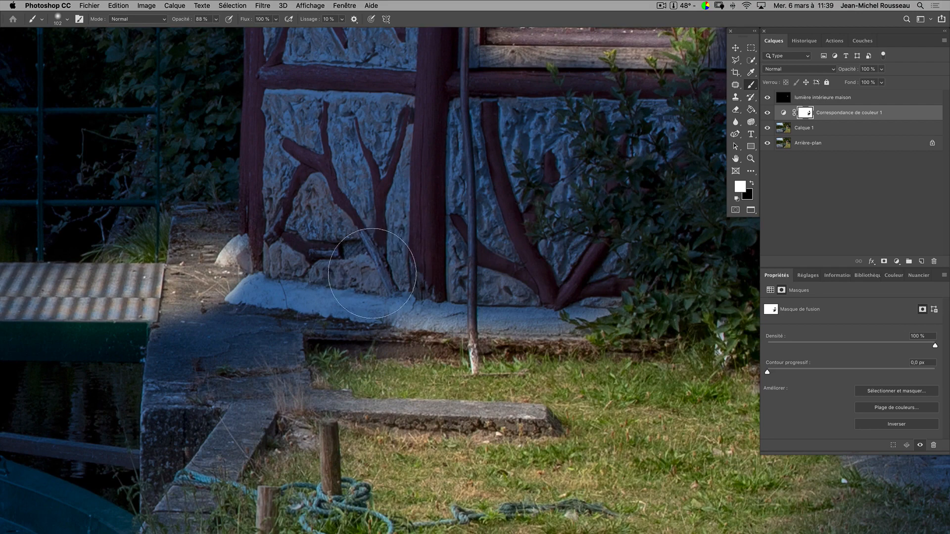
left_click_drag(622, 288, 463, 287)
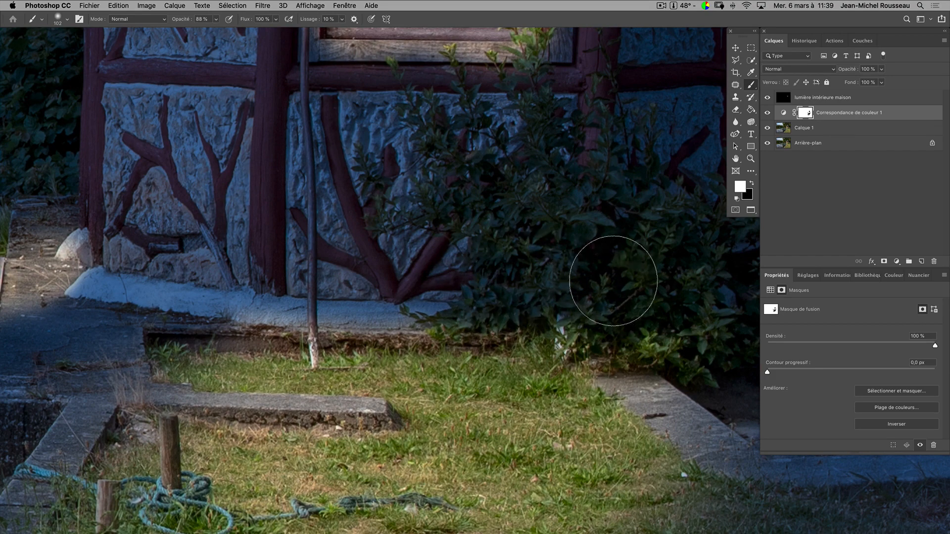
mouse_move(615, 233)
left_mouse_down()
mouse_move(628, 282)
mouse_move(628, 255)
left_mouse_up()
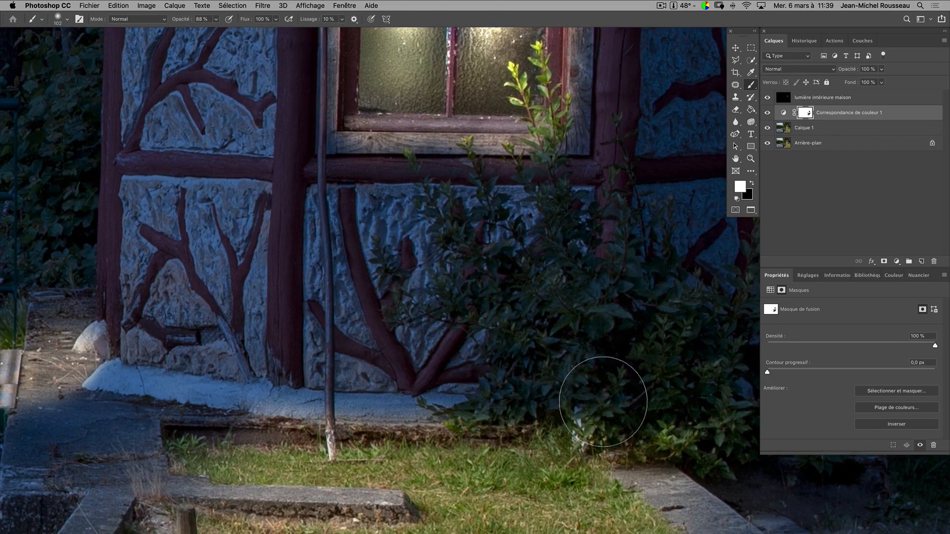
mouse_move(520, 415)
left_mouse_down()
mouse_move(180, 418)
mouse_move(192, 429)
mouse_move(306, 427)
mouse_move(539, 408)
mouse_move(646, 381)
left_mouse_up()
key("space")
mouse_move(599, 421)
left_mouse_down()
mouse_move(613, 435)
mouse_move(642, 437)
mouse_move(699, 426)
mouse_move(692, 394)
left_mouse_up()
key("space")
Step: Clean up the stray light on the mask around the far side of the bush and the stone path edging
left_click_drag(632, 394, 482, 380)
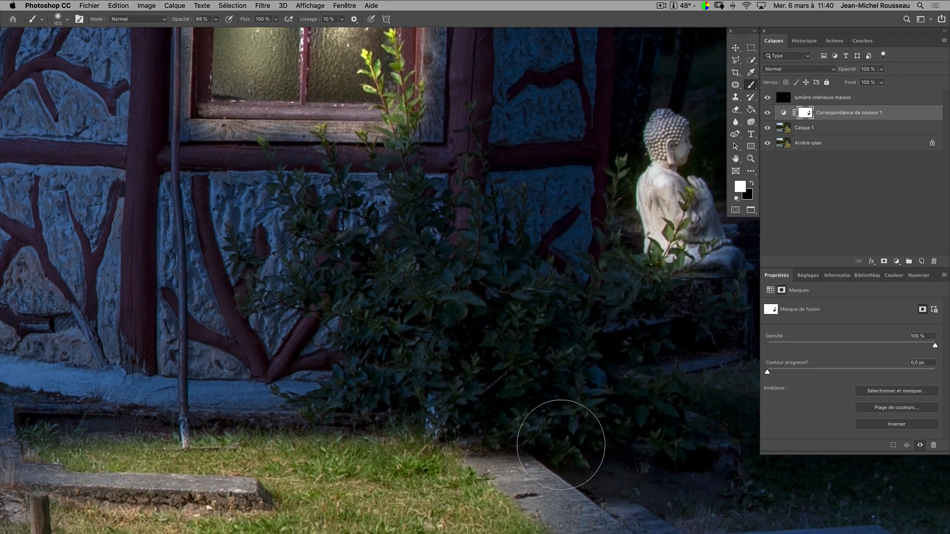
key("space")
mouse_move(720, 501)
left_mouse_down()
mouse_move(647, 388)
mouse_move(620, 366)
left_mouse_up()
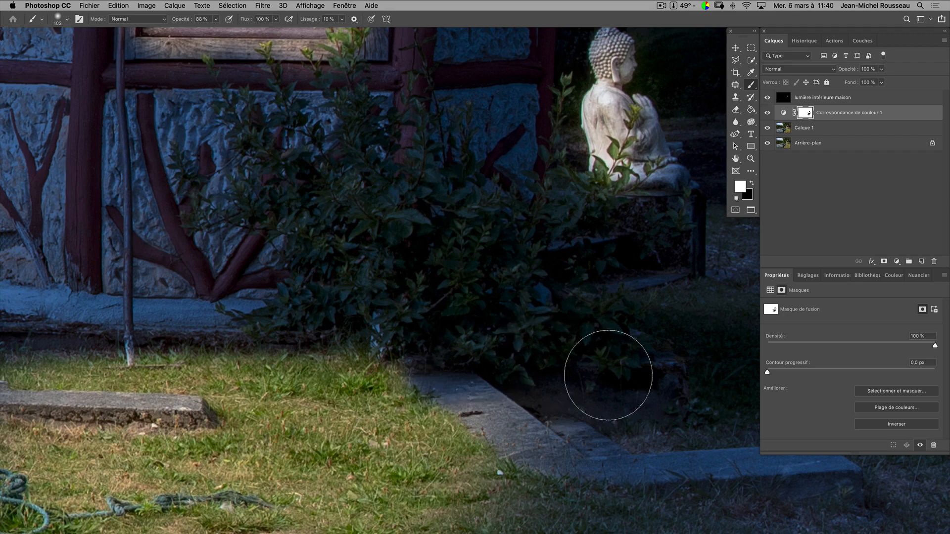
left_click_drag(592, 499, 601, 450)
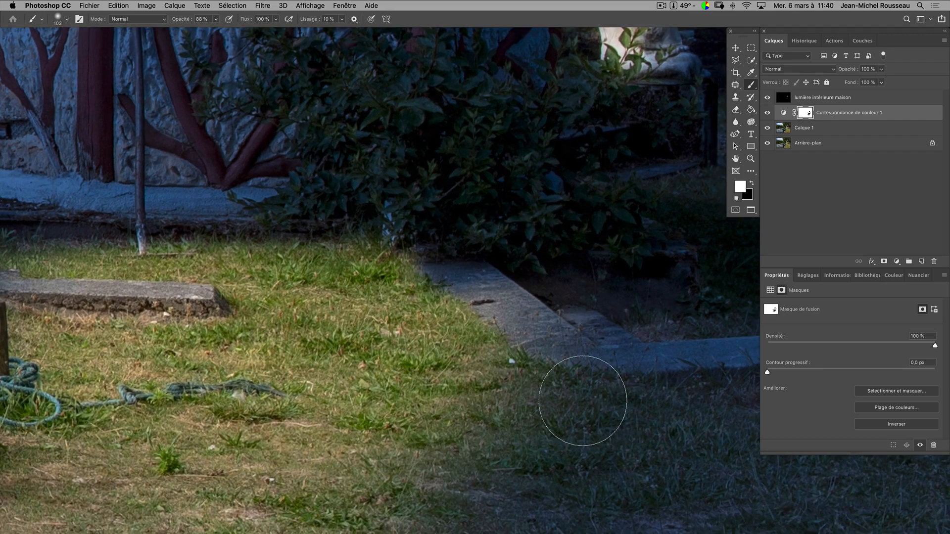
key("super+minus")
key("super+minus")
key("super+minus")
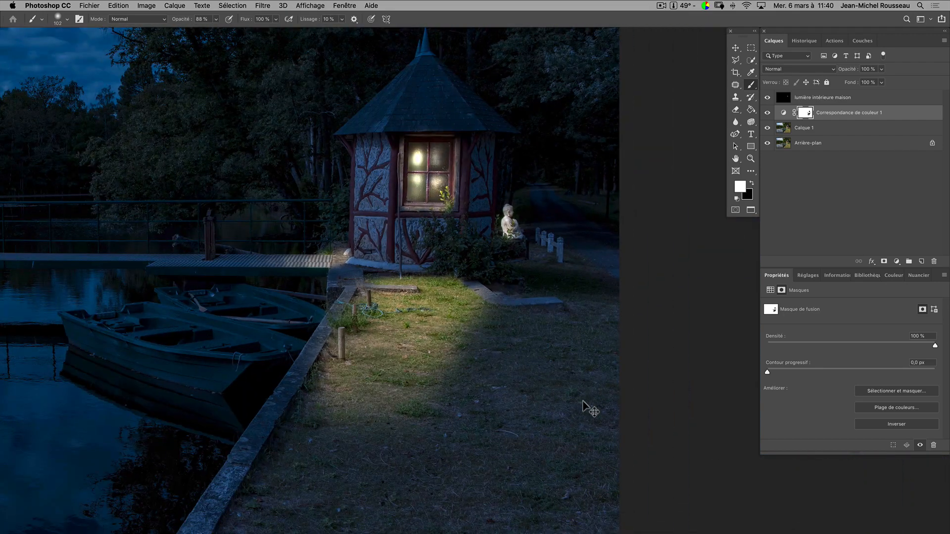
key("super+minus")
key("super+minus")
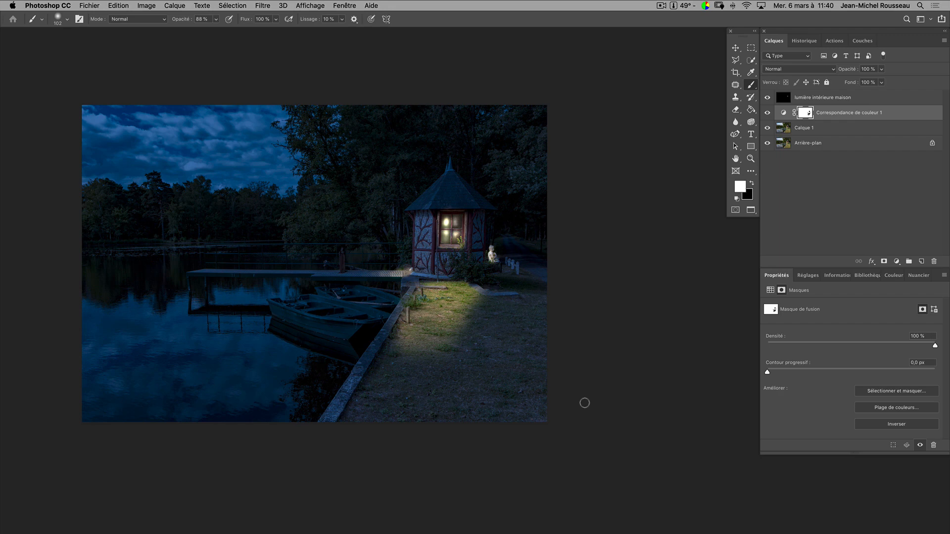
Step: Add a Hue/Saturation adjustment layer above the "lumière intérieure maison" layer and target its Bleus (blues) range
left_click(880, 101)
left_click(896, 261)
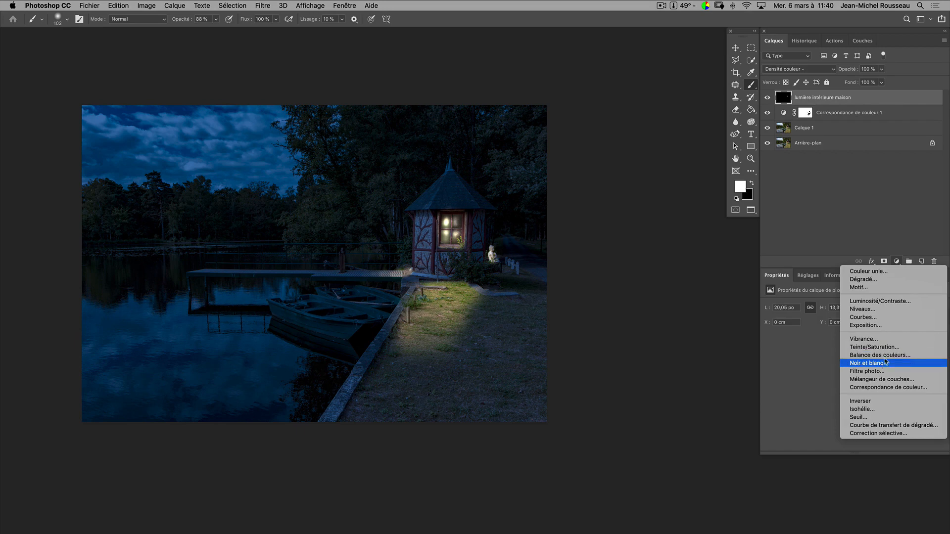
left_click(887, 348)
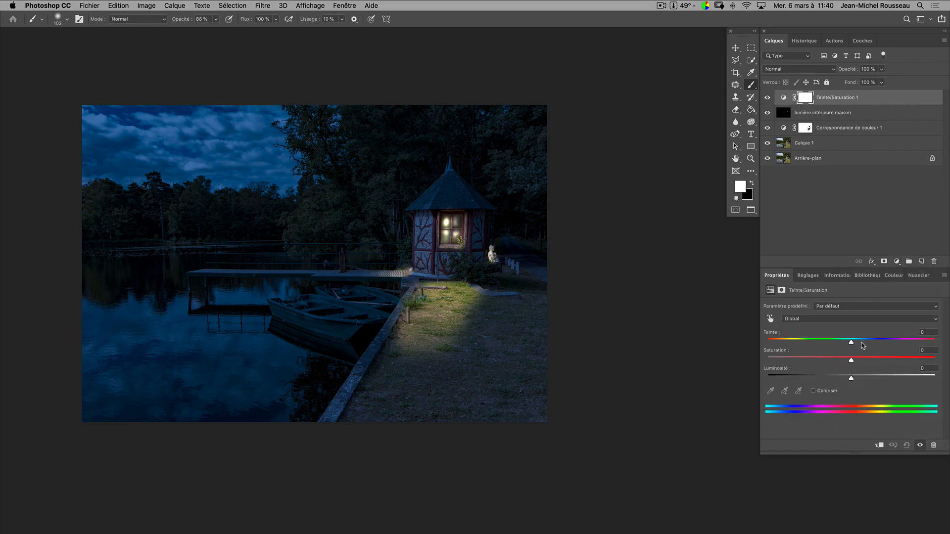
left_click(833, 322)
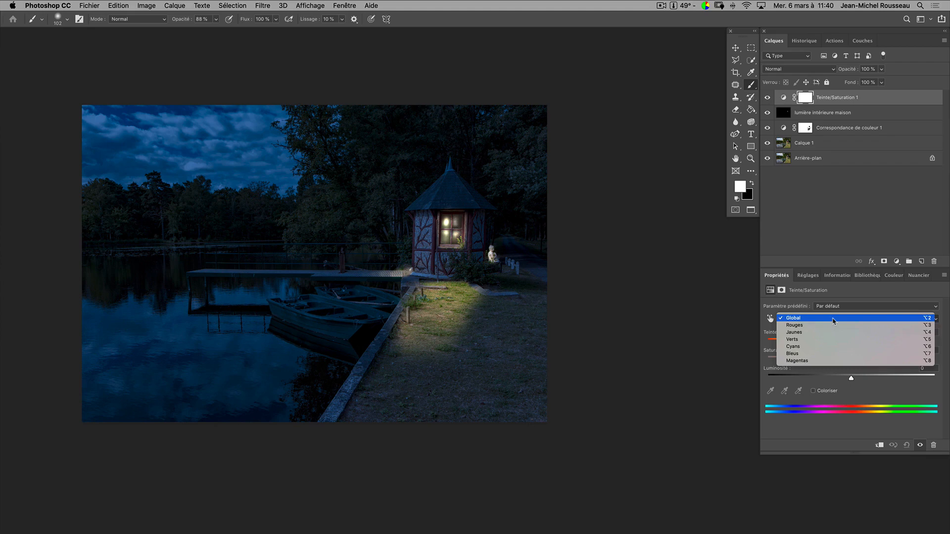
left_click(831, 354)
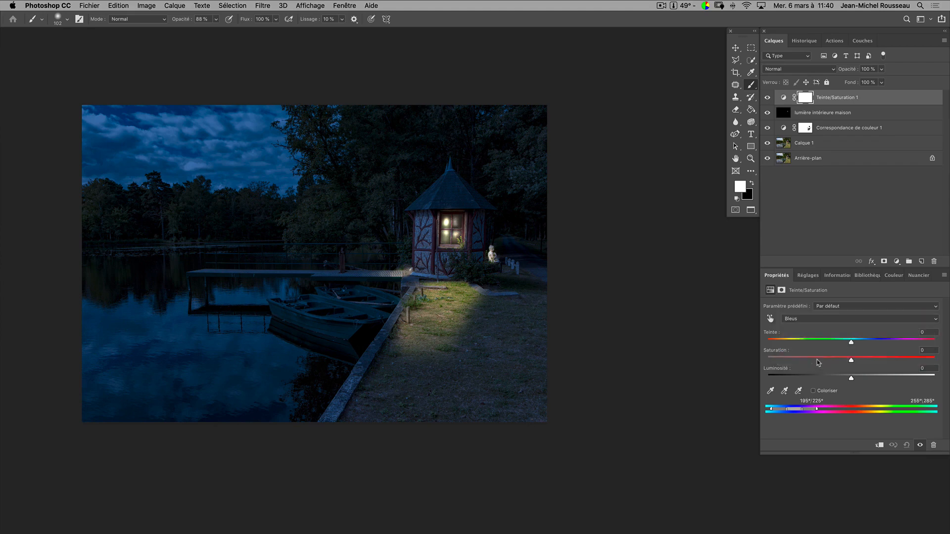
Step: Lower the Hue/Saturation layer's saturation to -41 for the Bleus range and -39 for the Cyans range
left_click_drag(818, 363, 823, 361)
left_click(840, 320)
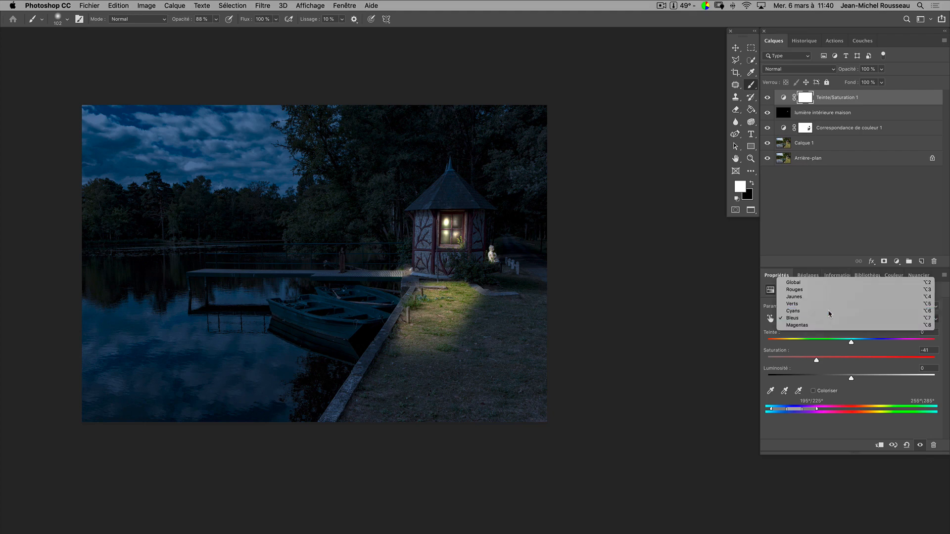
left_click(831, 312)
left_click(819, 361)
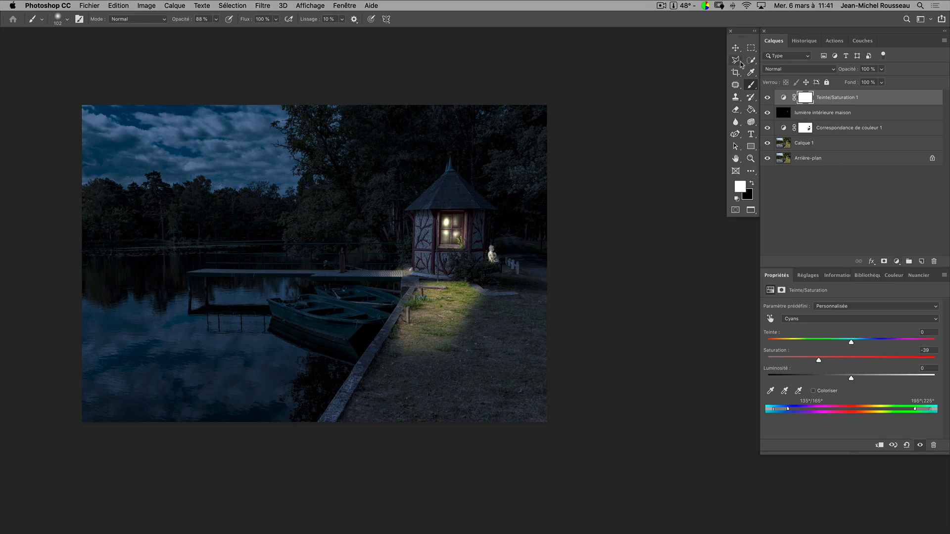
Step: Quick-select the sky on Calque 1 and refine the selection edge along the treeline with Select and Mask
left_click(800, 147)
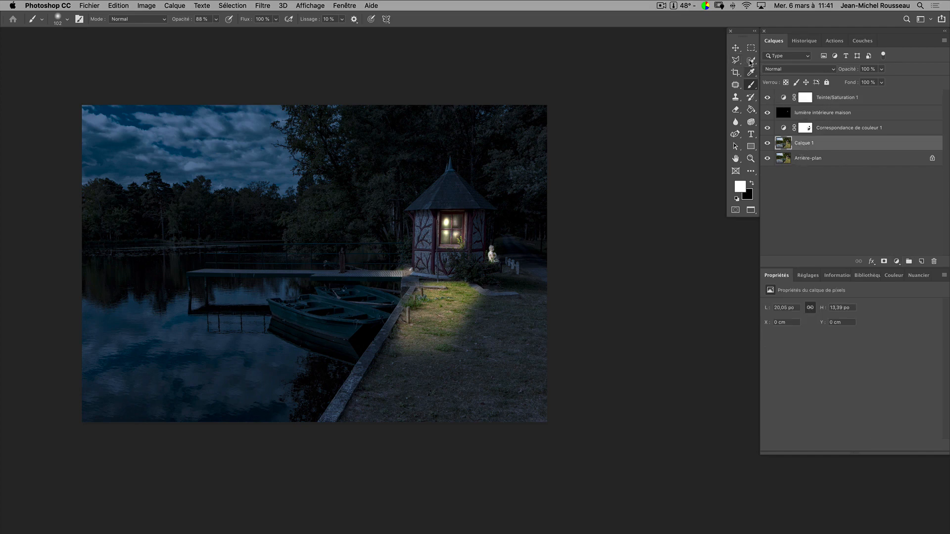
left_click(750, 61)
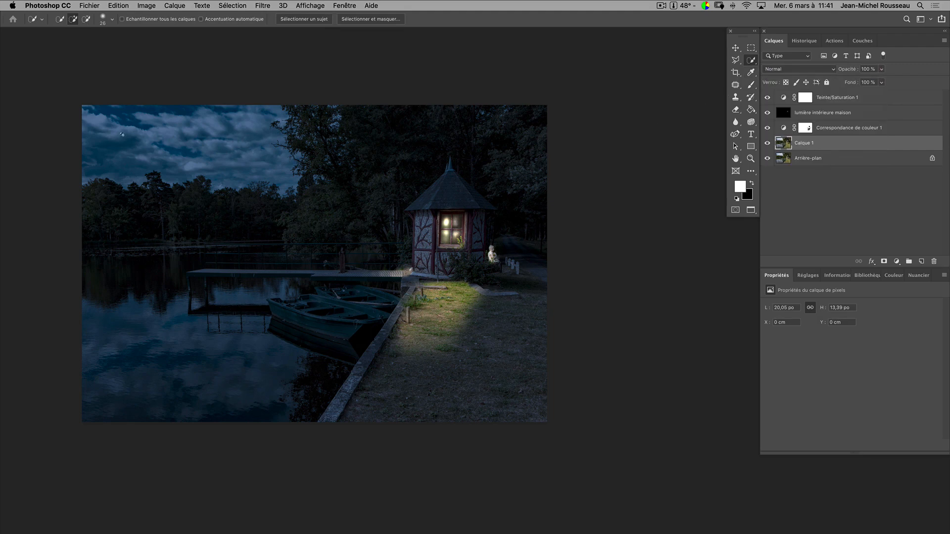
mouse_move(121, 134)
left_mouse_down()
mouse_move(108, 118)
mouse_move(163, 139)
mouse_move(295, 143)
left_mouse_up()
left_click(377, 20)
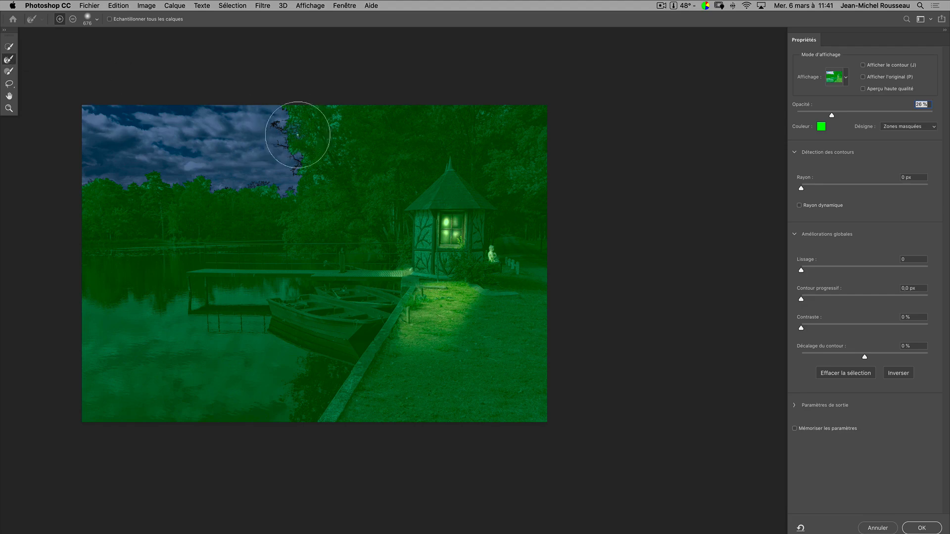
mouse_move(297, 134)
left_mouse_down()
mouse_move(329, 115)
mouse_move(336, 146)
mouse_move(322, 168)
mouse_move(280, 184)
mouse_move(197, 167)
mouse_move(78, 175)
left_mouse_up()
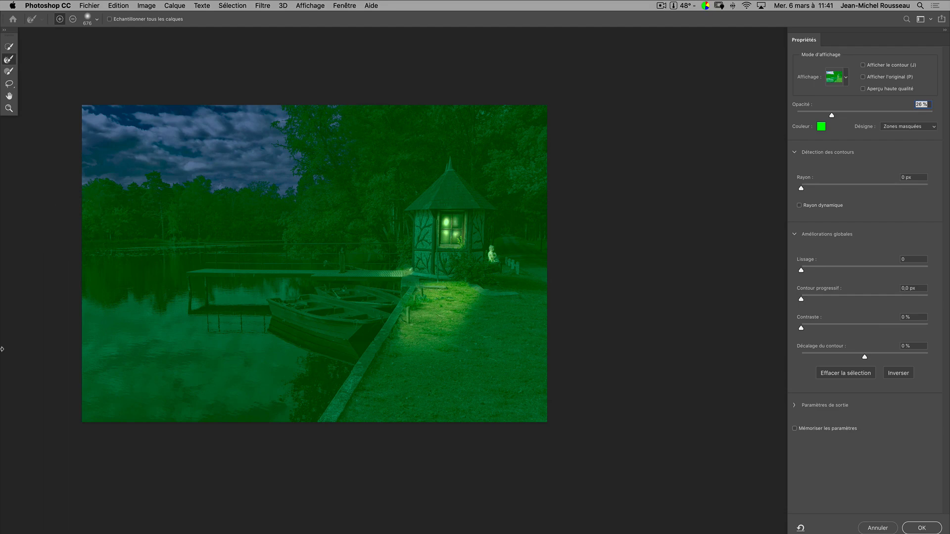
left_click(922, 528)
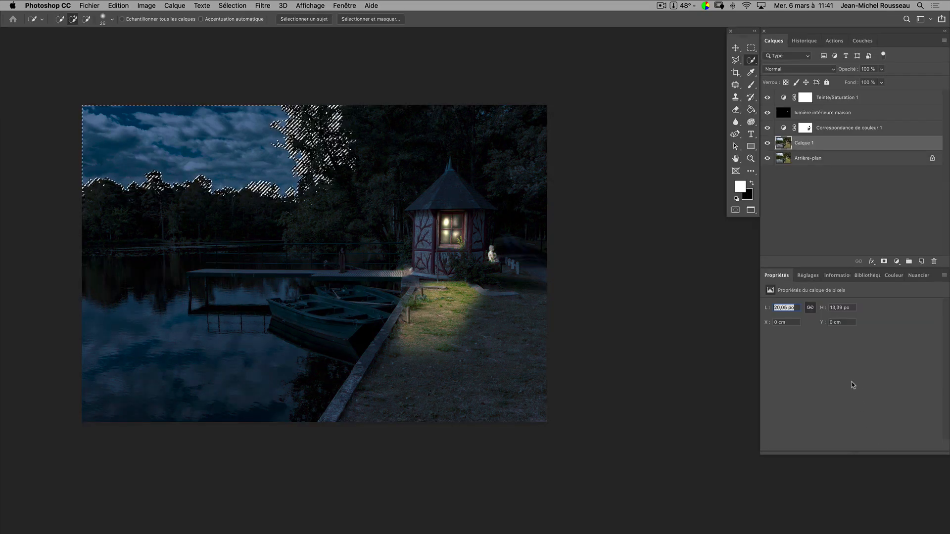
Step: Add a Levels adjustment layer for the selected sky above Teinte/Saturation 1 and set its midtones to 0,63
left_click(874, 100)
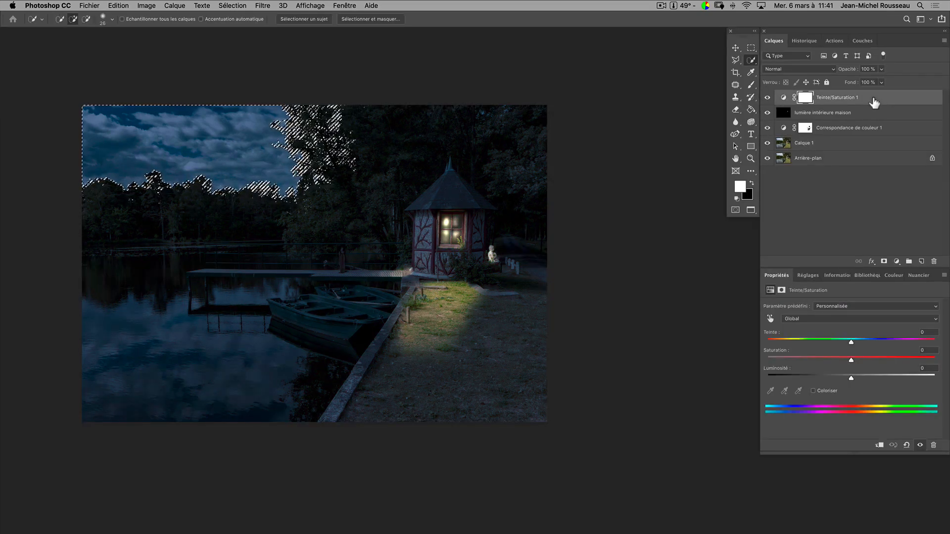
left_click(897, 262)
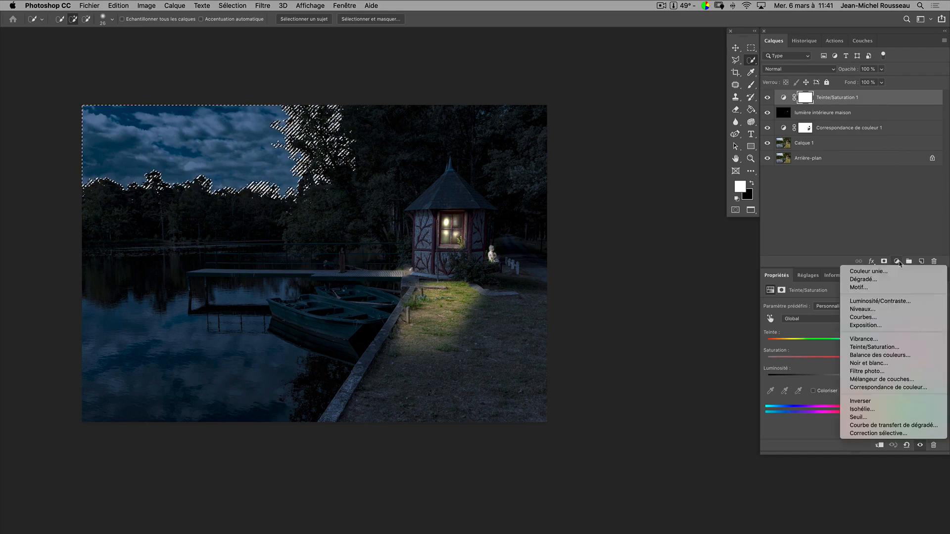
left_click(868, 310)
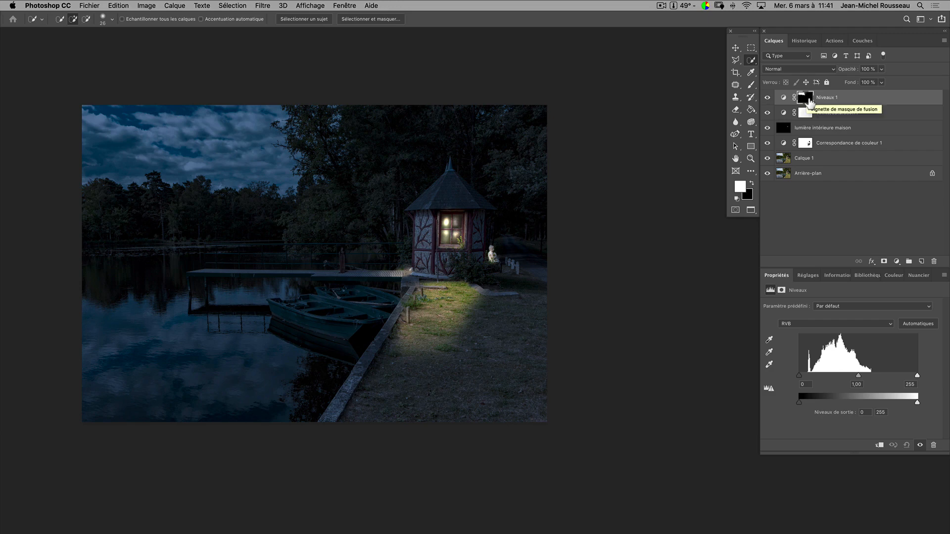
left_click(786, 100)
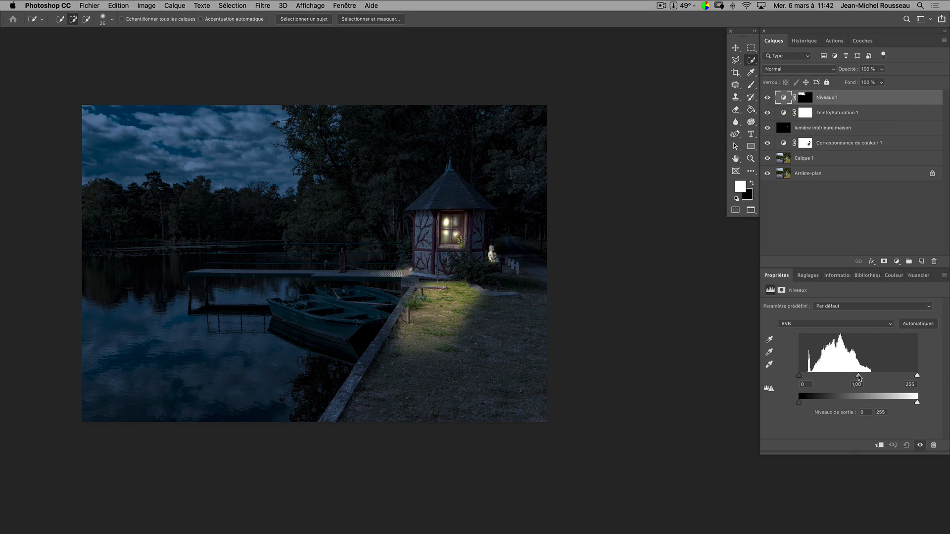
left_click_drag(860, 377, 879, 381)
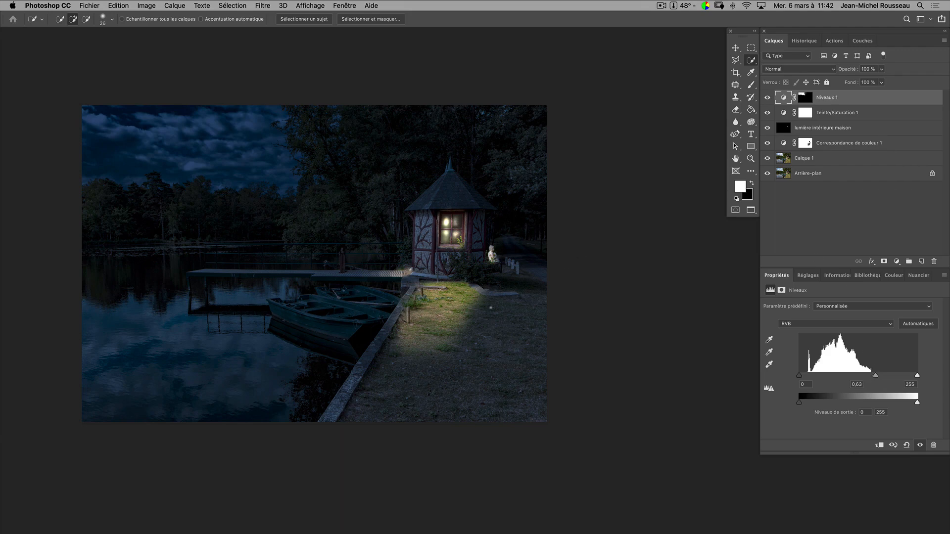
Step: Paint black at 45% brush opacity on the Correspondance de couleur 1 mask to extend the window light across the grass
left_click(807, 144)
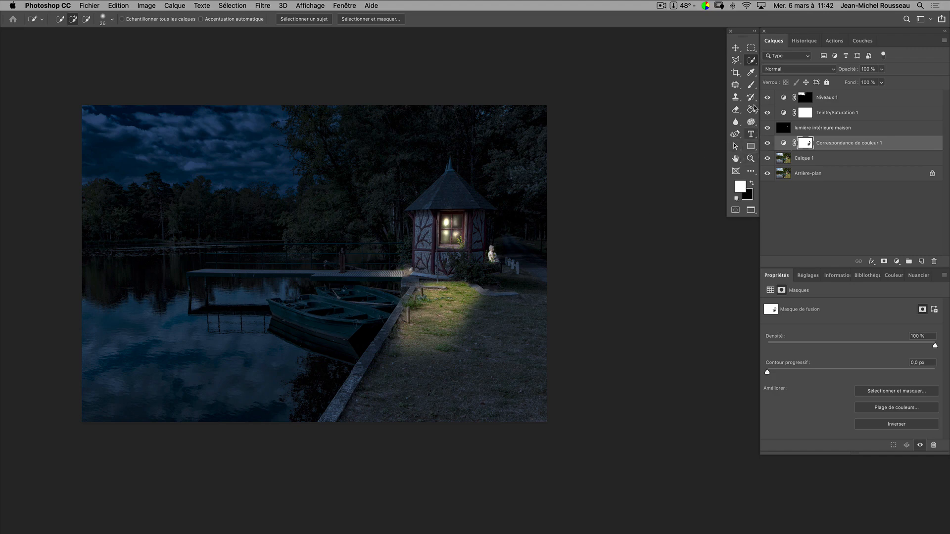
left_click(751, 86)
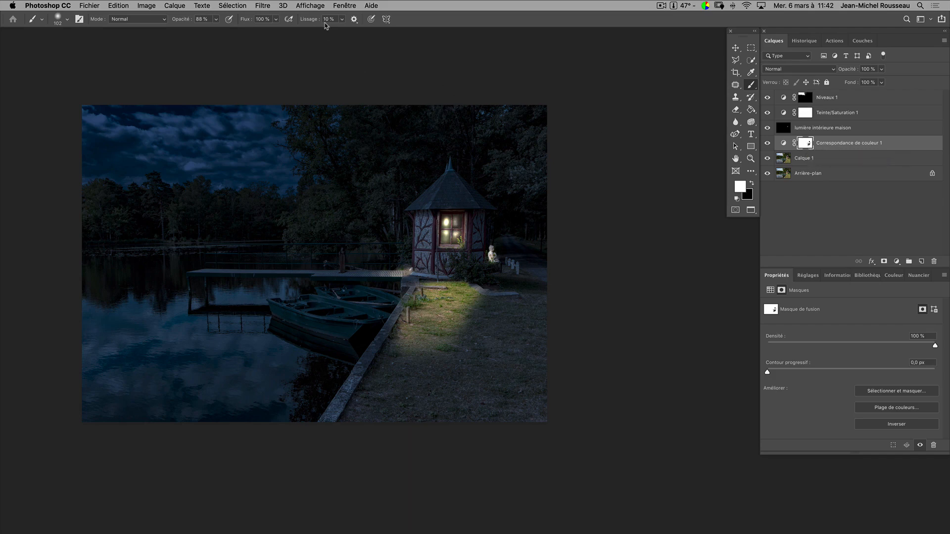
left_click(216, 19)
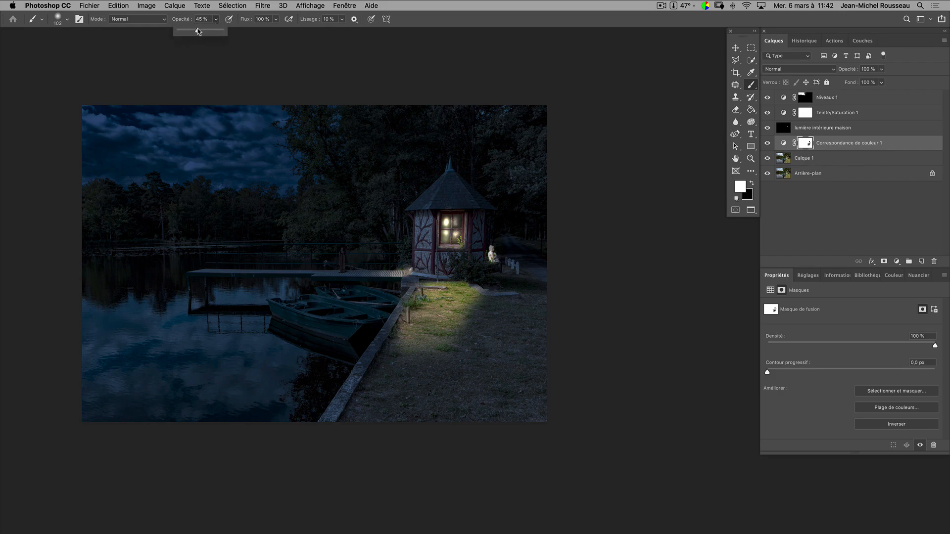
left_click(755, 186)
left_click(753, 184)
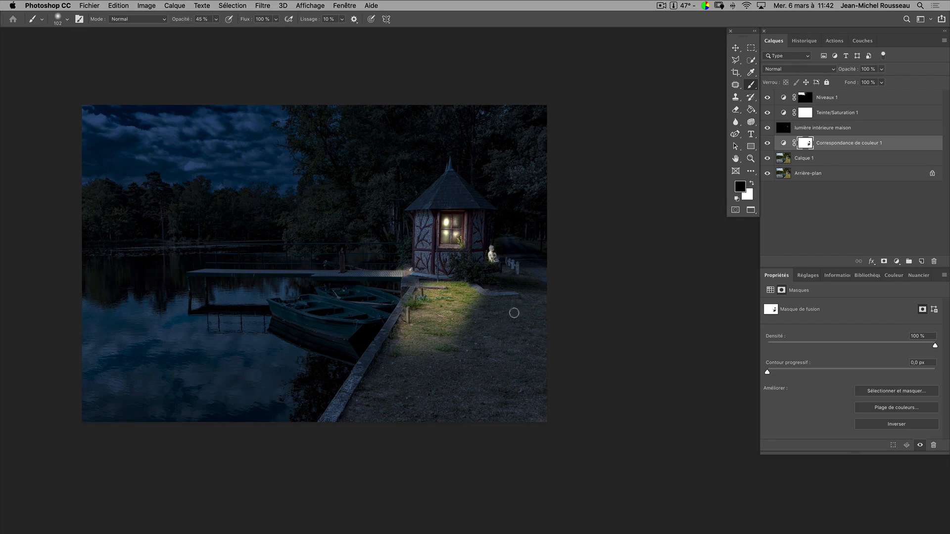
left_click_drag(499, 325, 523, 325)
mouse_move(476, 306)
left_mouse_down()
mouse_move(483, 309)
mouse_move(473, 320)
left_mouse_up()
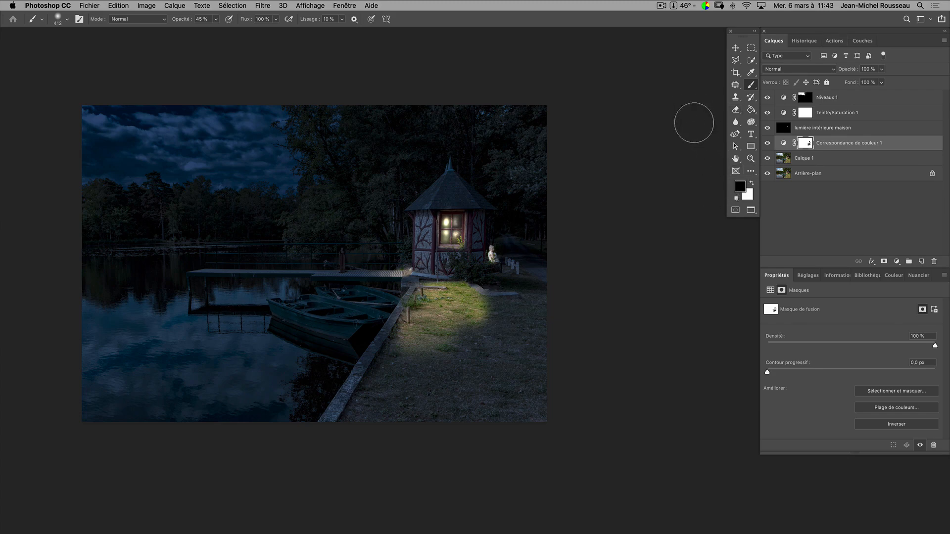
Step: Soften the edge of the grass light by painting black on the mask at 19% brush opacity
left_click(216, 20)
left_click(204, 31)
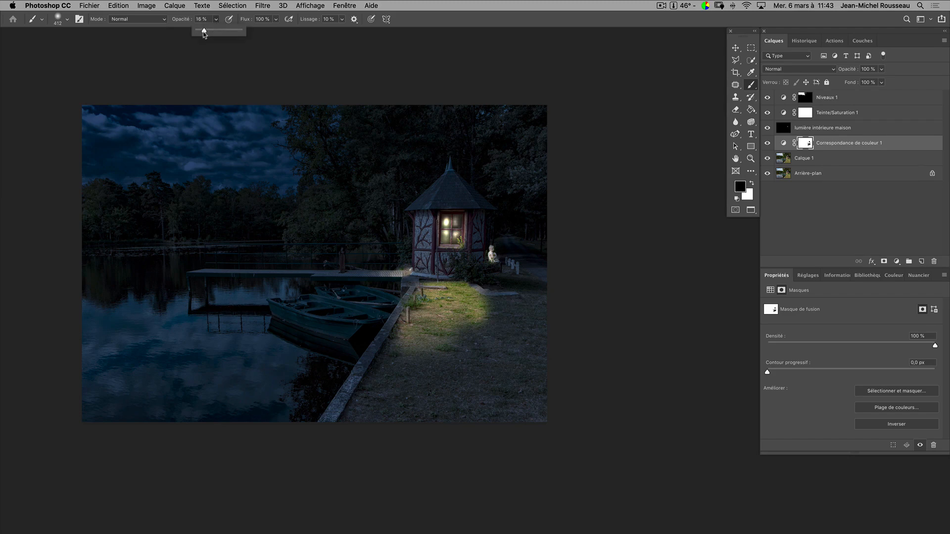
left_click_drag(204, 32, 206, 32)
left_click(465, 326)
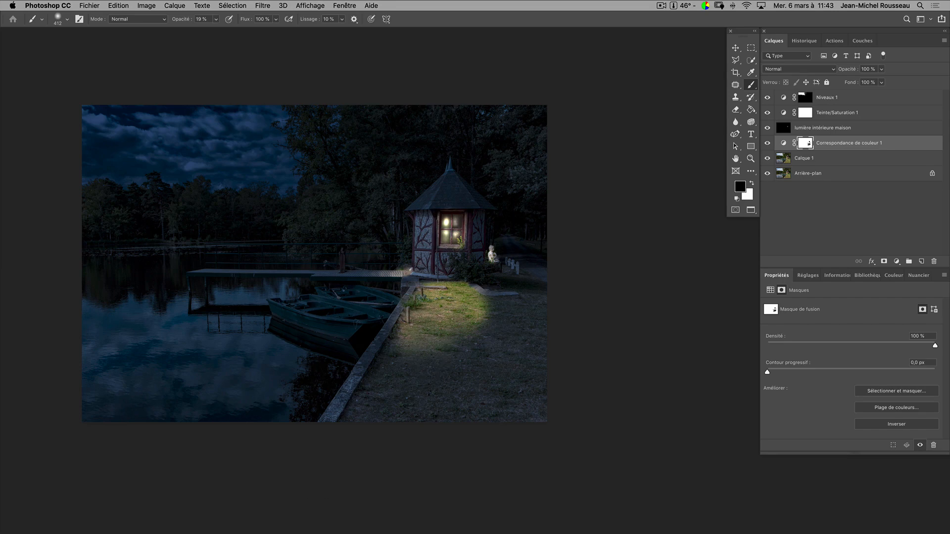
Step: Paint white at 19% brush opacity on the mask to darken the outer edge of the grass light
mouse_move(44, 525)
key("x")
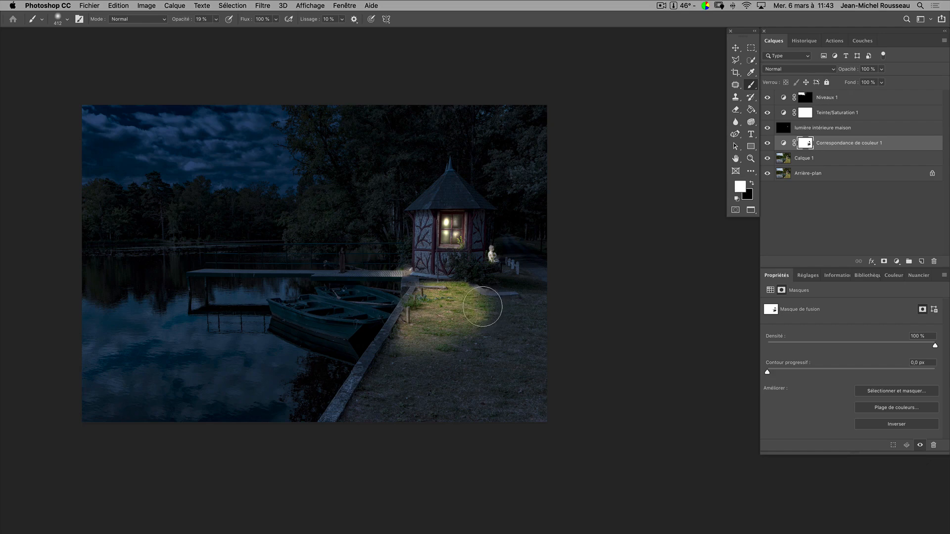
mouse_move(483, 316)
left_mouse_down()
mouse_move(482, 324)
mouse_move(485, 308)
mouse_move(479, 326)
left_mouse_up()
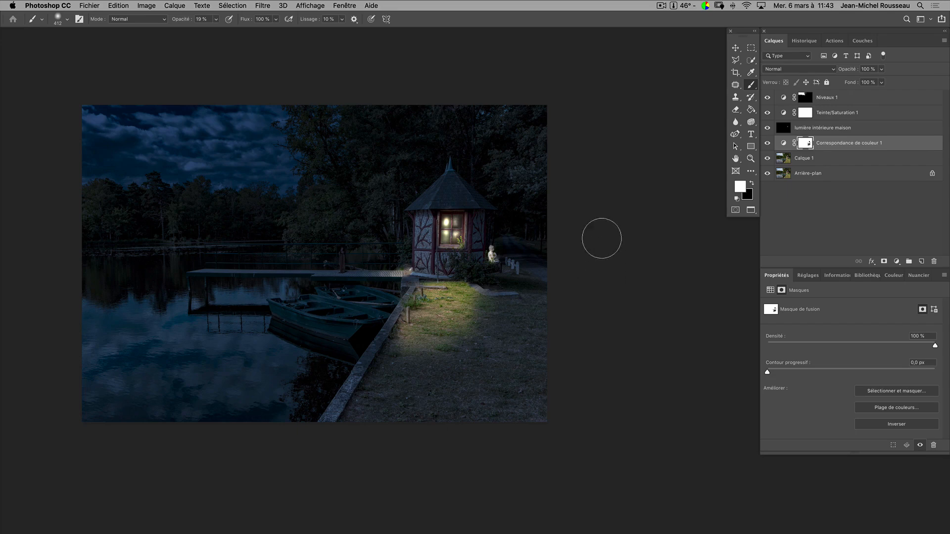
Step: Add another Levels adjustment layer directly above the Niveaux 1 layer
scroll(602, 239, "right", 1)
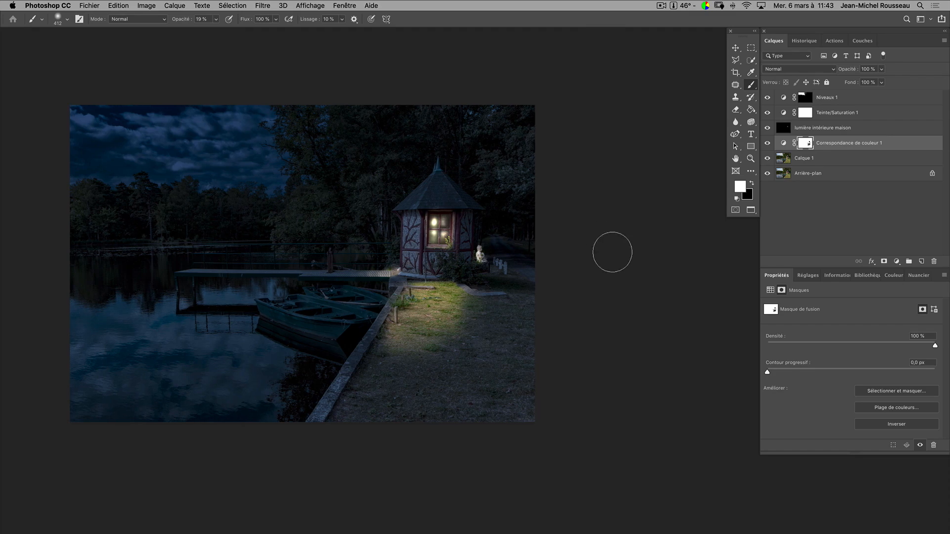
left_click(890, 102)
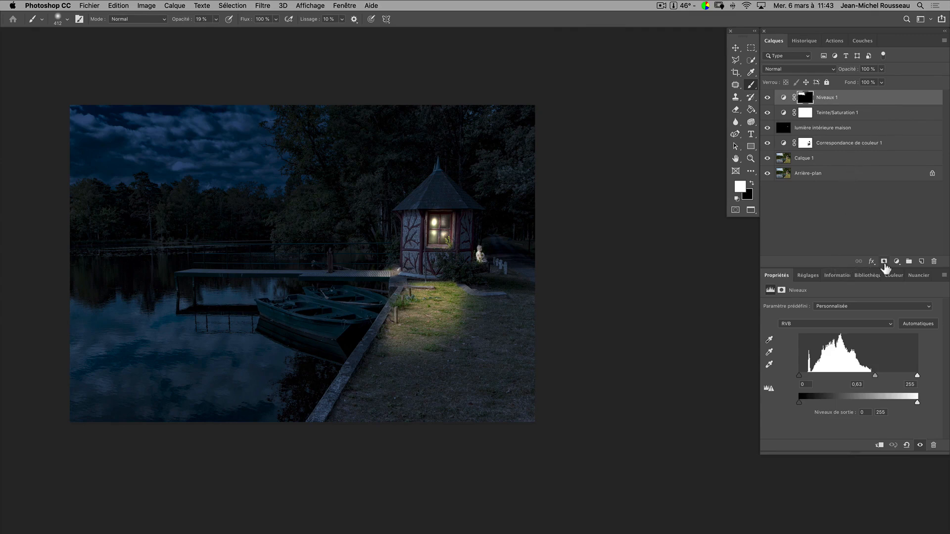
left_click(897, 262)
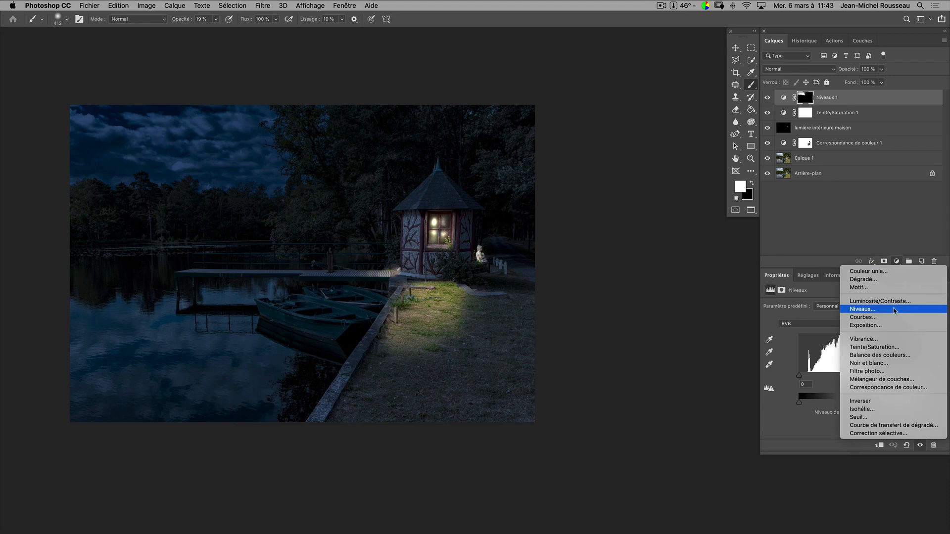
left_click(894, 311)
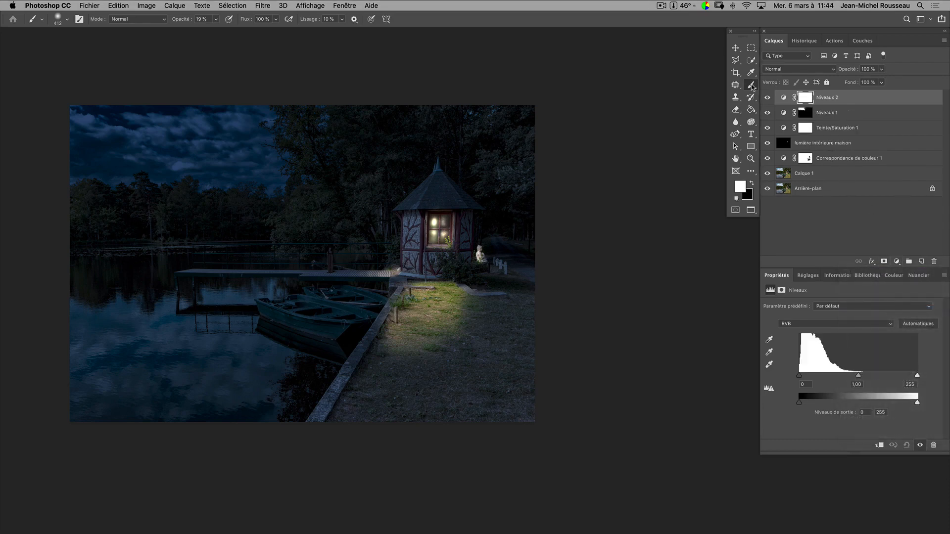
Step: Paint one large round black spot mid-image on the Niveaux 2 mask with a 1677 px brush at 100% opacity
left_click(752, 183)
left_click(215, 19)
left_click_drag(216, 32, 265, 31)
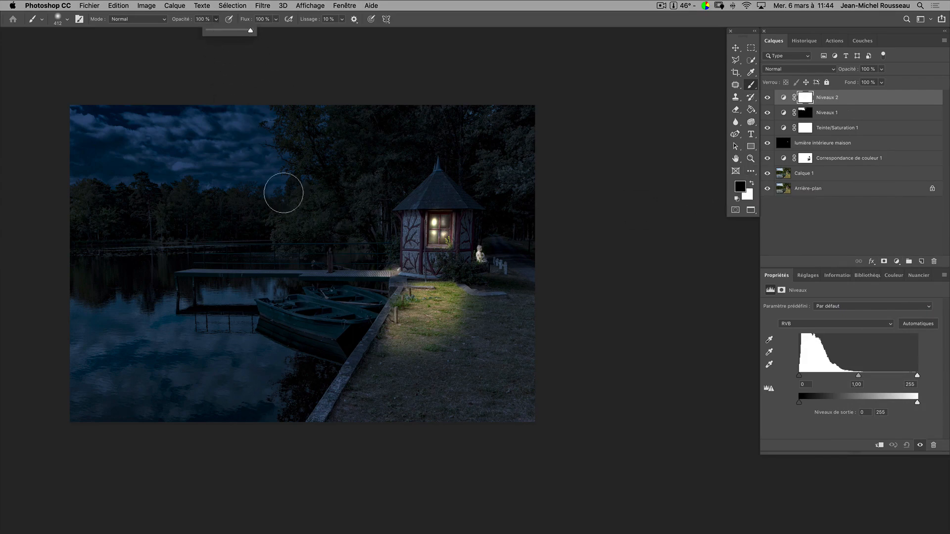
mouse_move(315, 261)
left_mouse_down()
mouse_move(359, 267)
mouse_move(350, 391)
left_mouse_up()
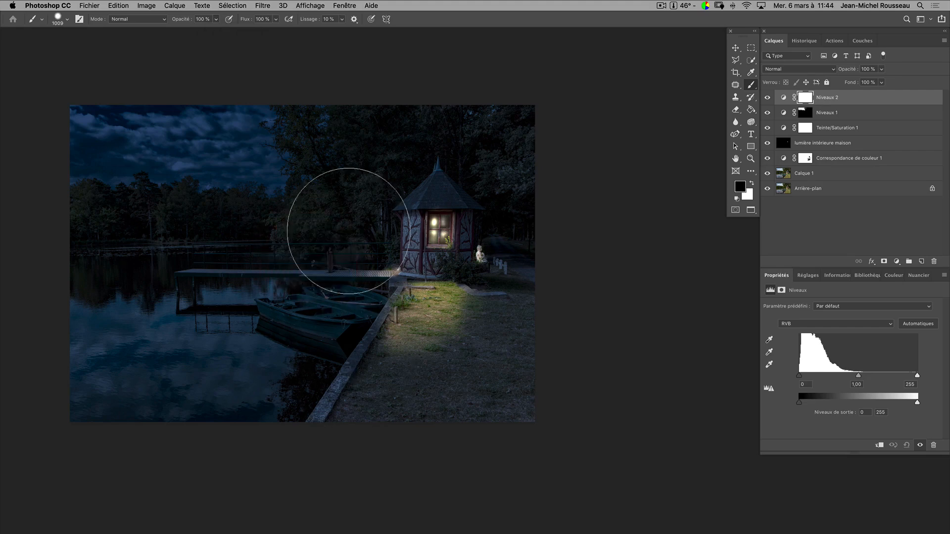
mouse_move(327, 212)
left_mouse_down()
mouse_move(347, 322)
mouse_move(379, 333)
mouse_move(374, 356)
mouse_move(396, 363)
left_mouse_up()
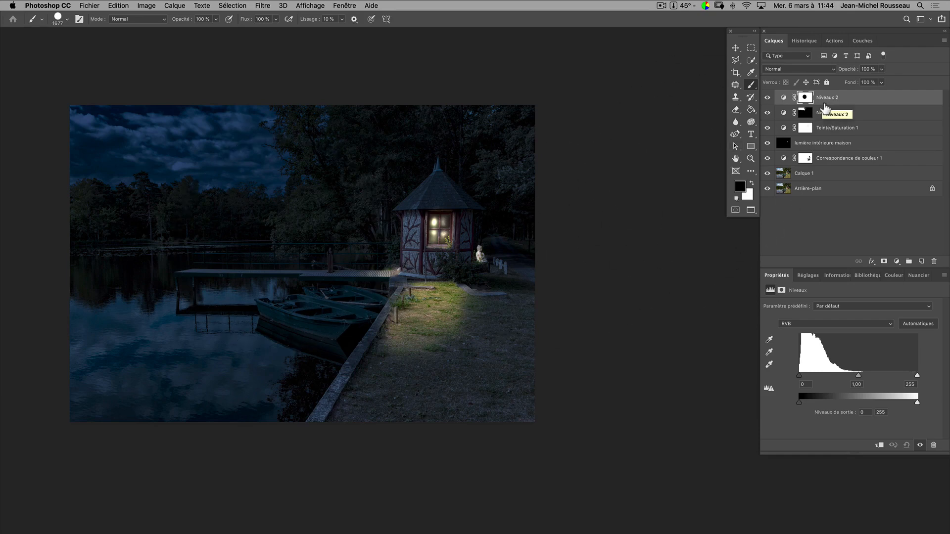
Step: Transform the black mask spot into a wide ellipse around the jetty, boats and house, about 268% wide and 169% high
key("ctrl+t")
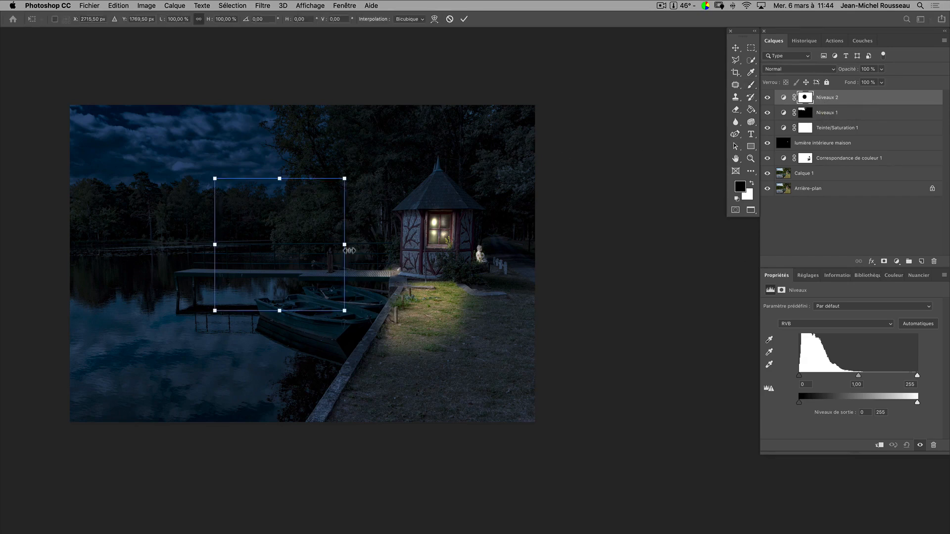
left_click_drag(349, 251, 494, 256)
left_click_drag(354, 310, 356, 369)
left_click_drag(215, 273, 154, 265)
left_click_drag(323, 179, 328, 151)
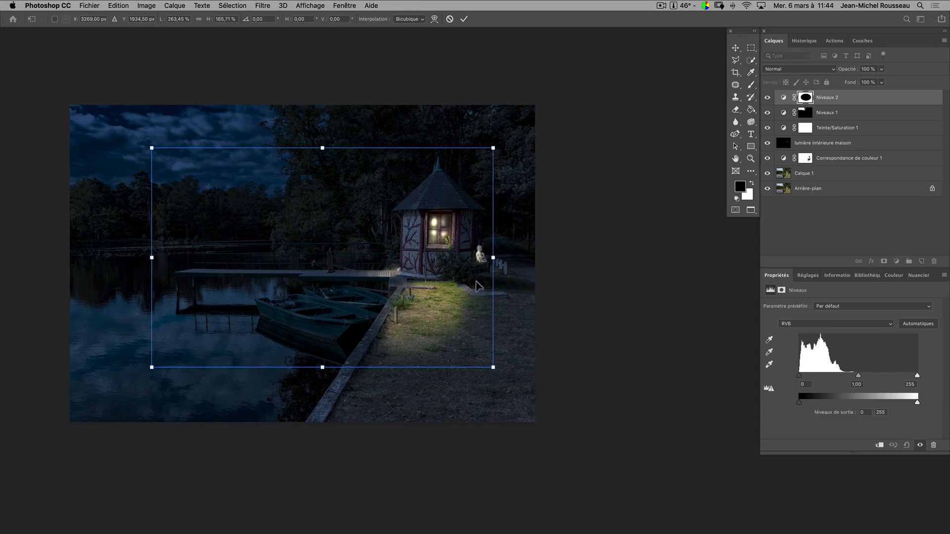
left_click_drag(497, 264, 504, 263)
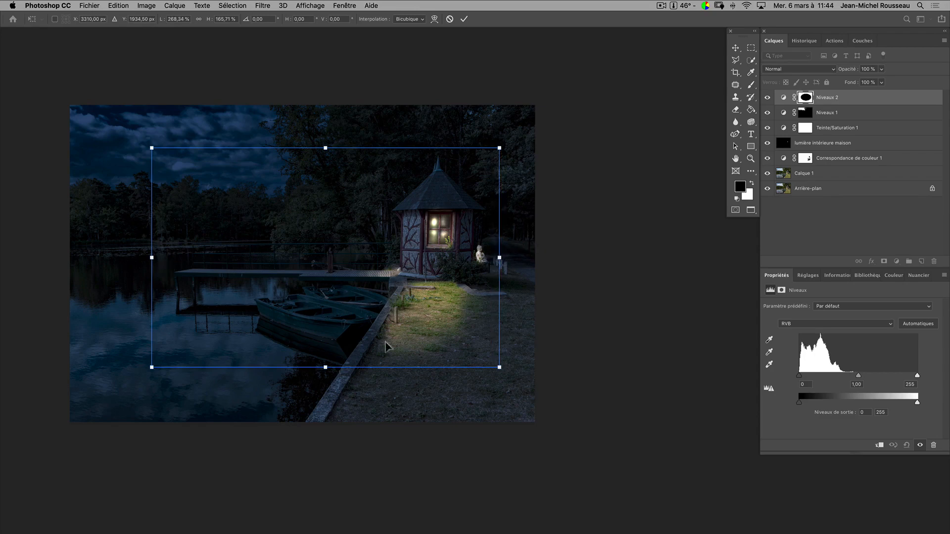
left_click_drag(329, 371, 329, 376)
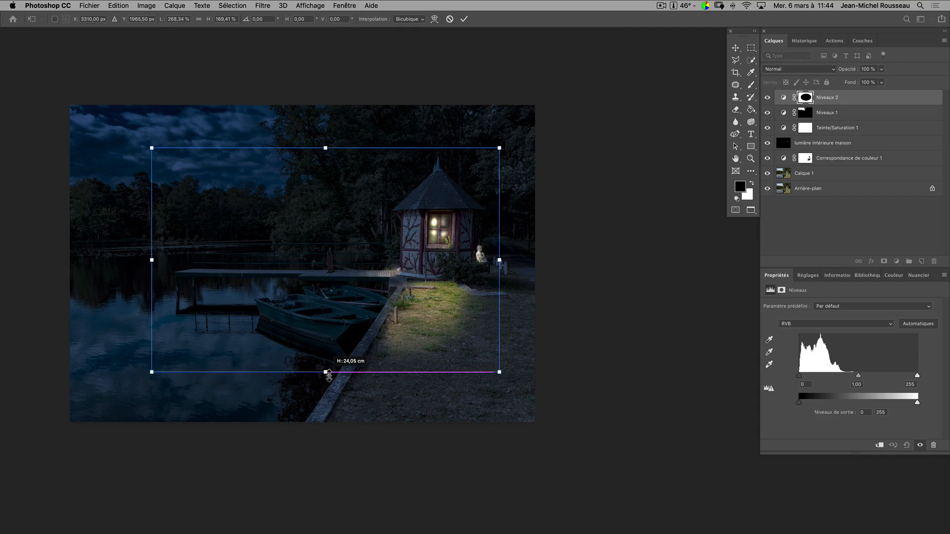
left_click(464, 19)
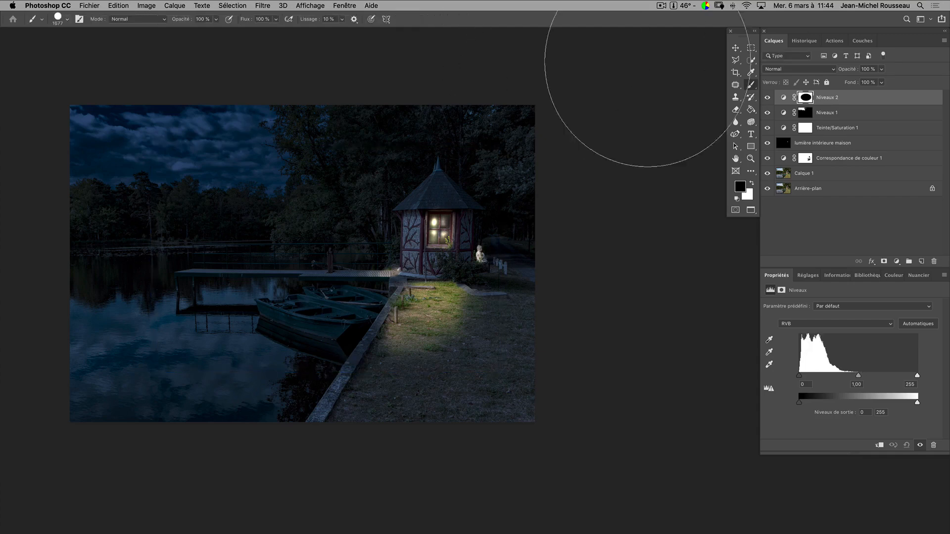
Step: Feather the Niveaux 2 mask strongly for a gradual vignette edge, and open the layer's Levels settings
left_click(805, 99)
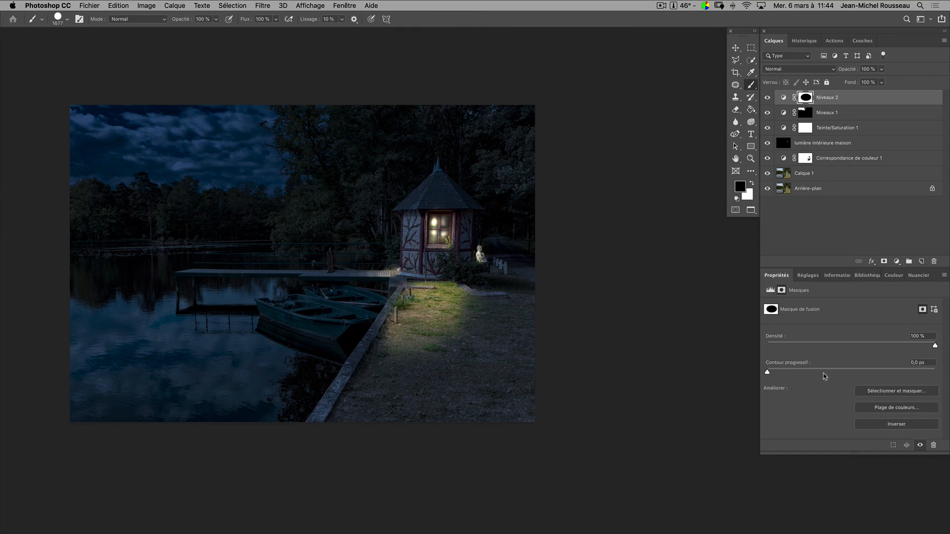
left_click(892, 372)
left_click_drag(892, 372, 906, 374)
left_click(785, 99)
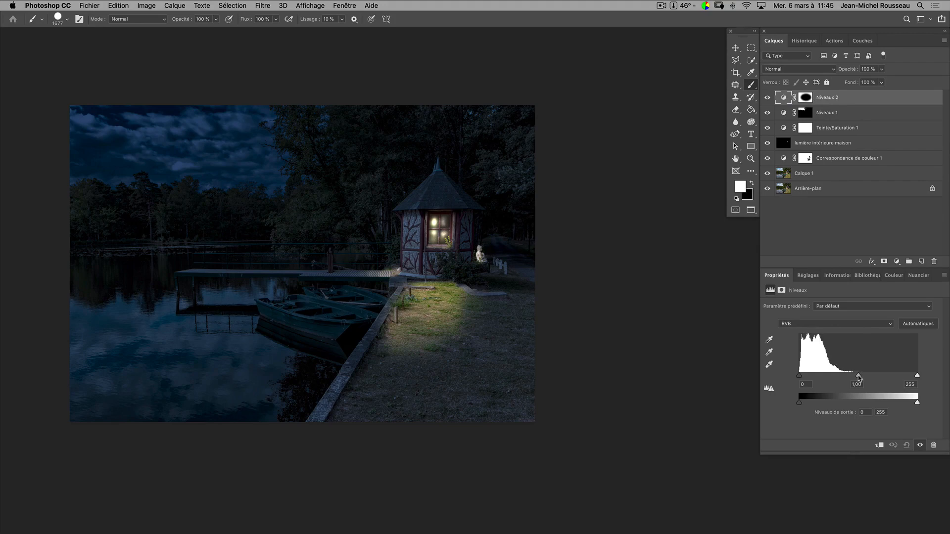
Step: Darken the vignette by setting the Niveaux 2 midtone level to 0,64
left_click_drag(859, 377, 863, 378)
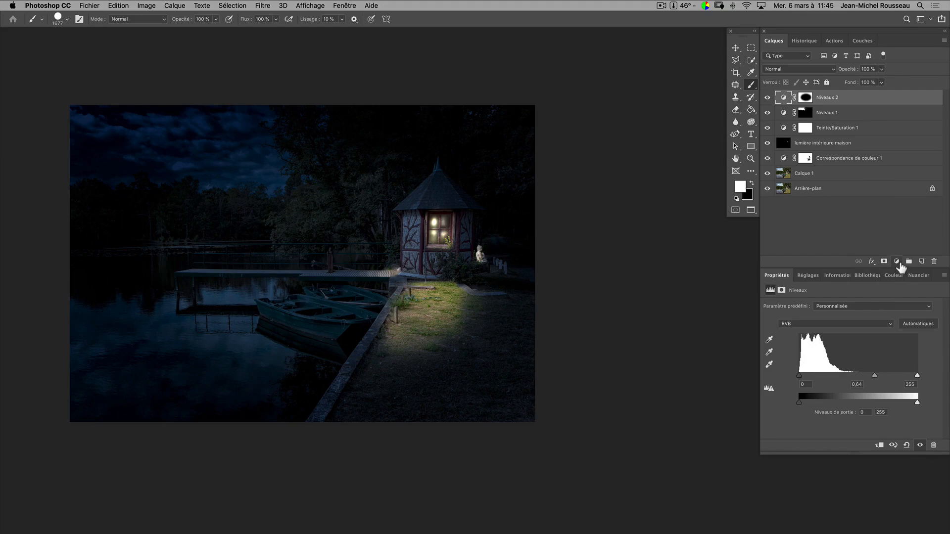
Step: Add a Couleur unie fill layer above Niveaux 2 in a saturated, bright orange with a 34° hue
left_click(896, 262)
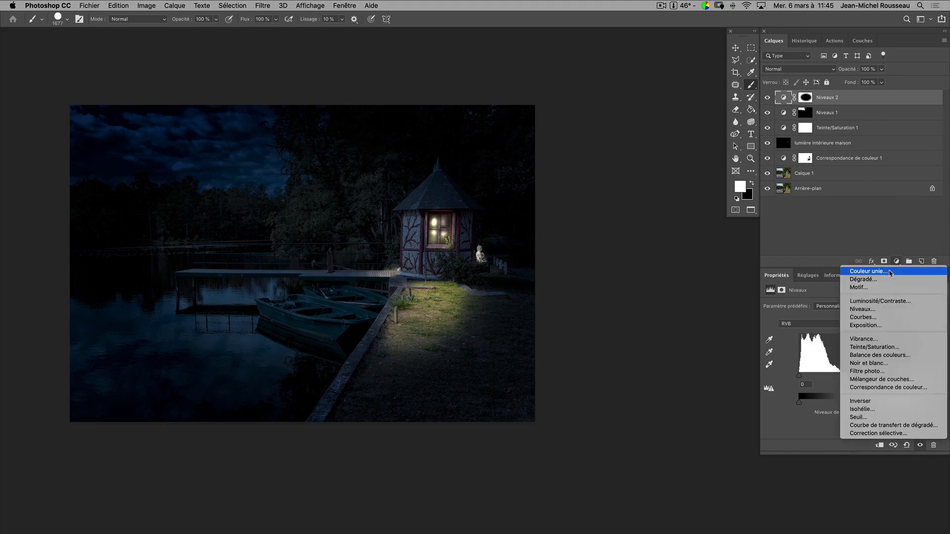
left_click(890, 272)
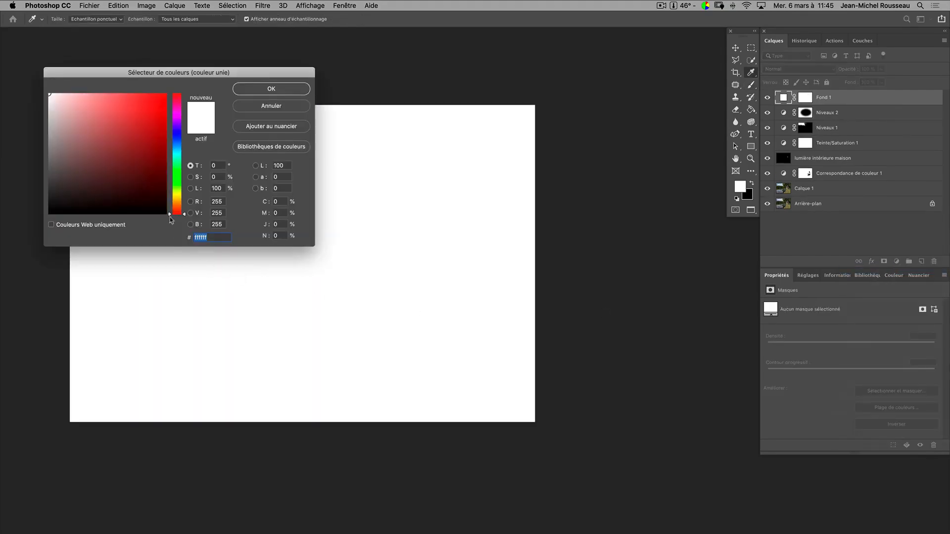
left_click(179, 203)
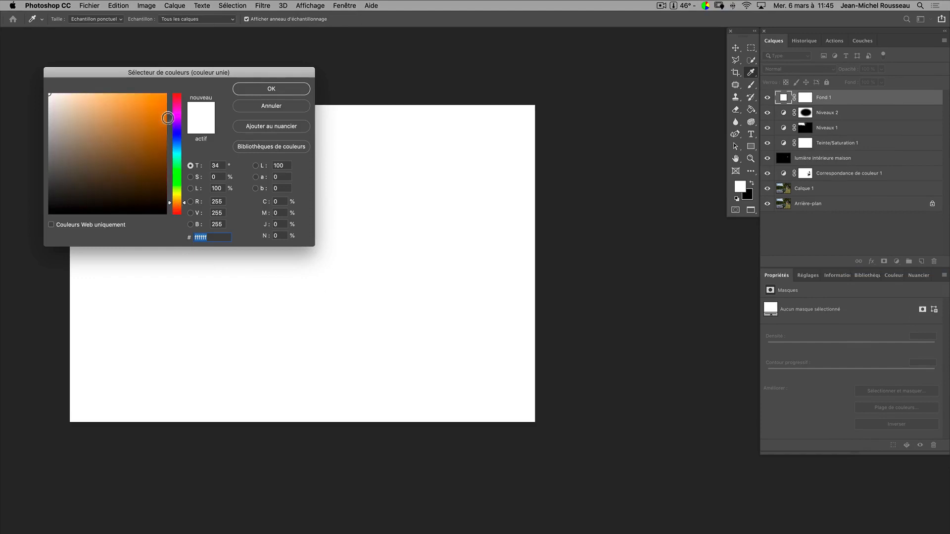
left_click(155, 105)
left_click(271, 89)
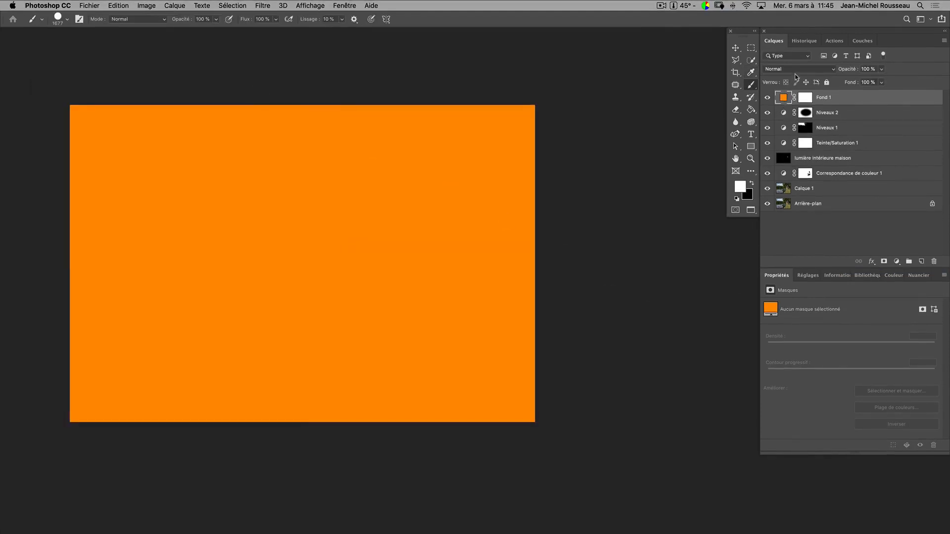
Step: Blend the orange Fond 1 layer in Lumière tamisée mode at 42 % opacity
left_click(805, 70)
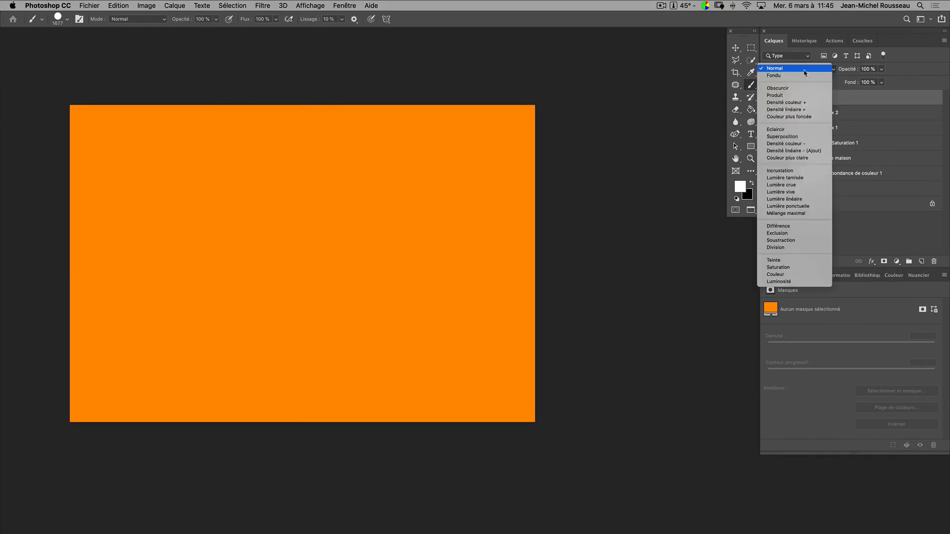
left_click(802, 179)
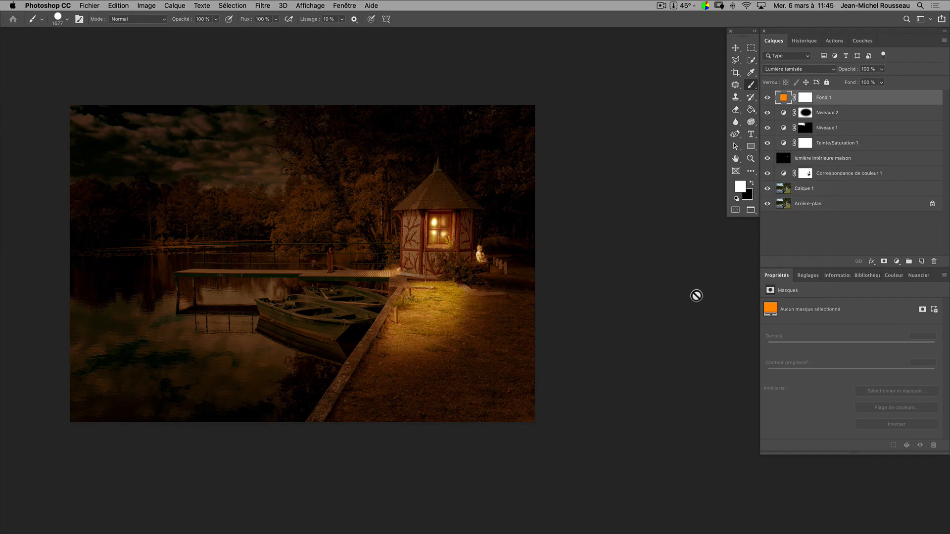
left_click(883, 70)
left_click(861, 82)
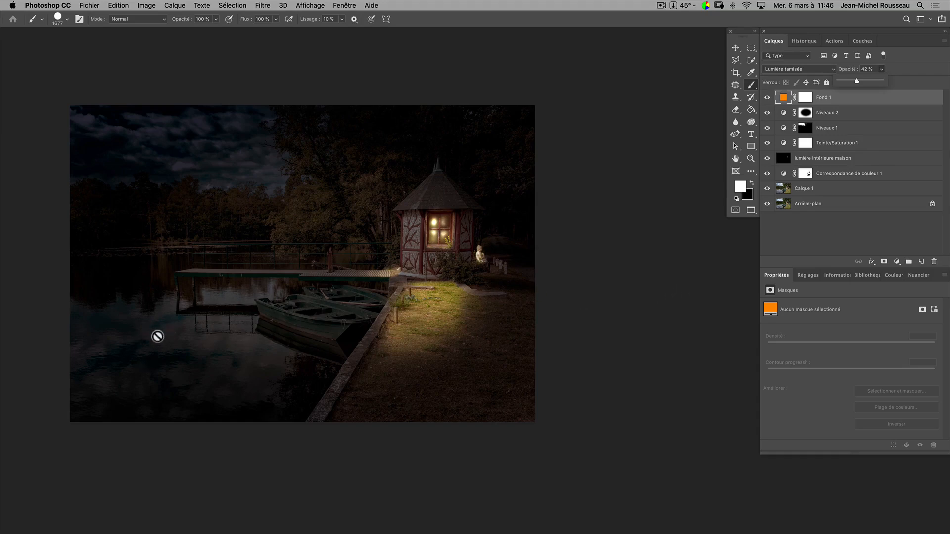
Step: Add a Teinte/Saturation adjustment layer above Fond 1 and strongly lower its global saturation
key("super+plus")
key("super+plus")
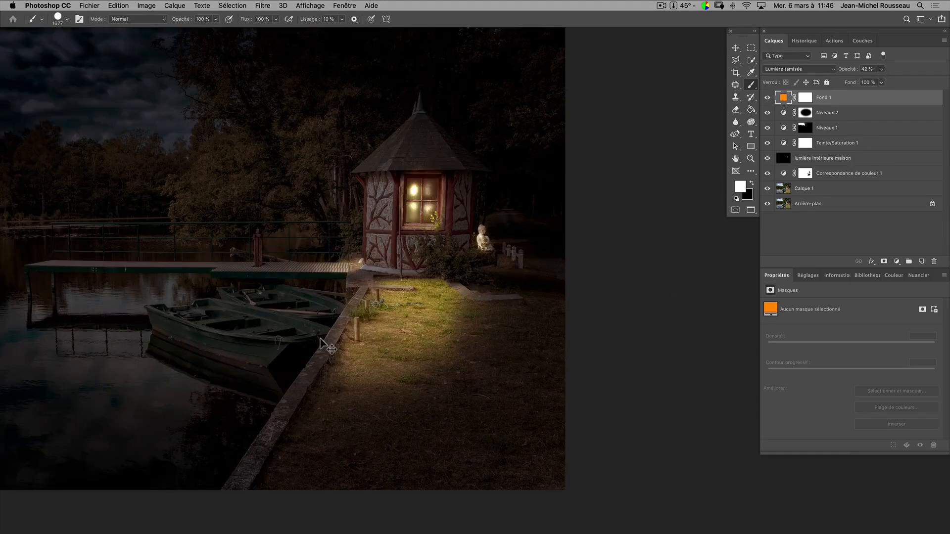
left_click_drag(227, 357, 358, 339)
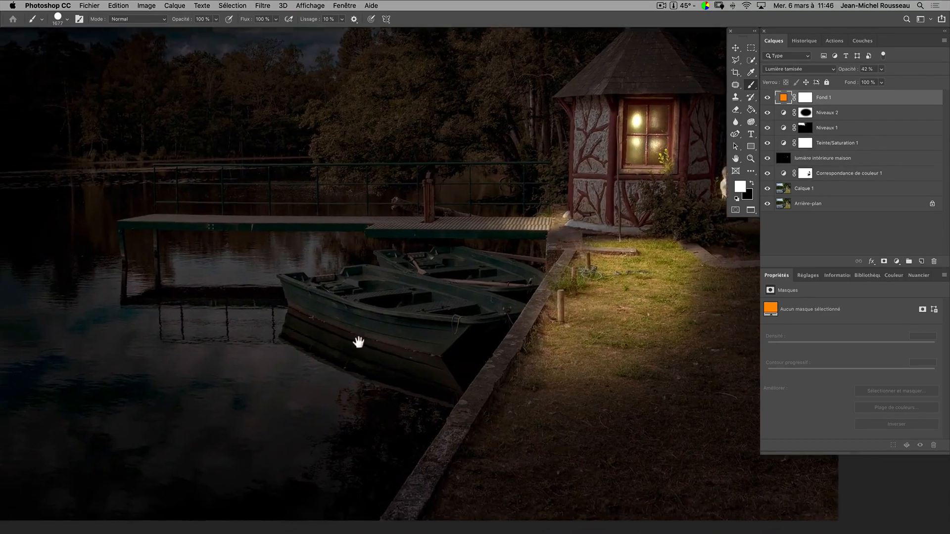
left_click_drag(123, 377, 159, 373)
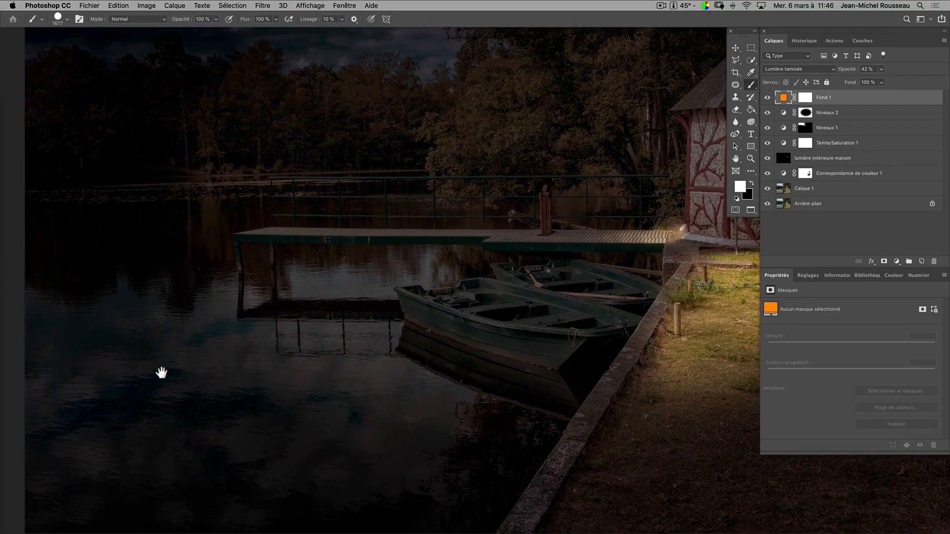
left_click(897, 261)
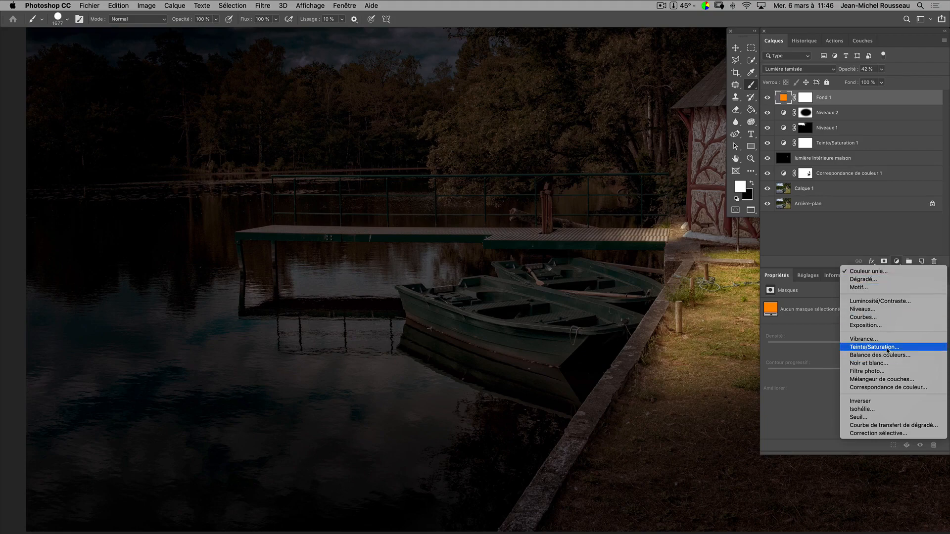
left_click(875, 347)
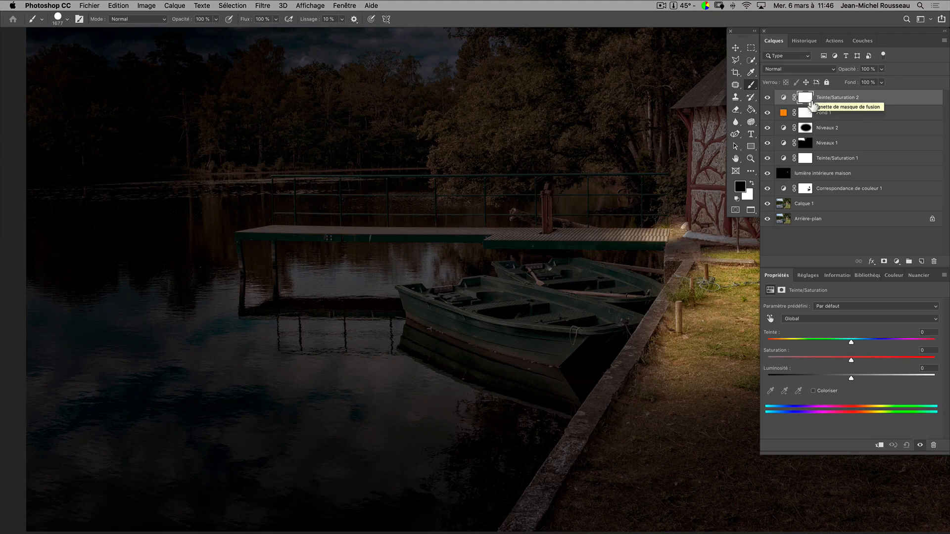
key("x")
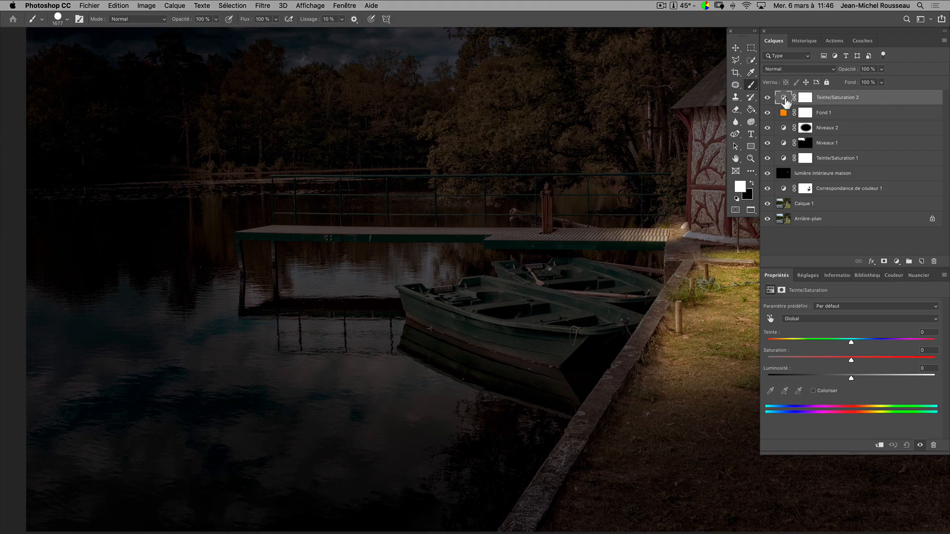
left_click(816, 358)
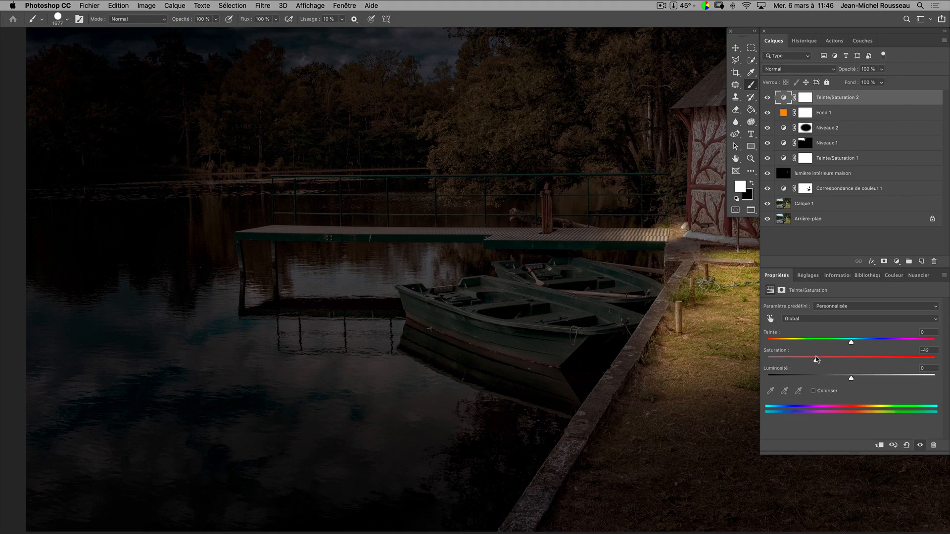
left_click_drag(816, 360, 805, 359)
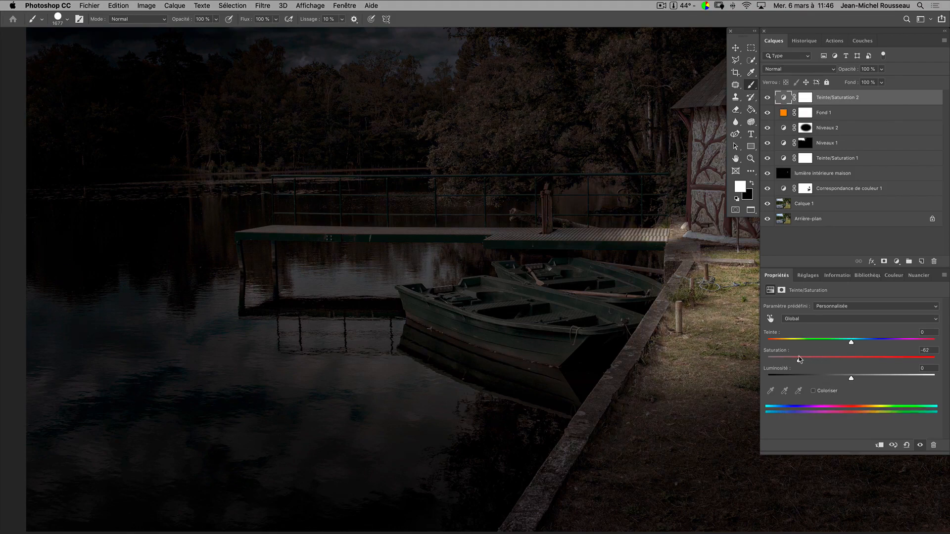
left_click_drag(796, 359, 791, 359)
Step: Invert the Teinte/Saturation 2 mask to black and make white the foreground colour
left_click(806, 98)
key("x")
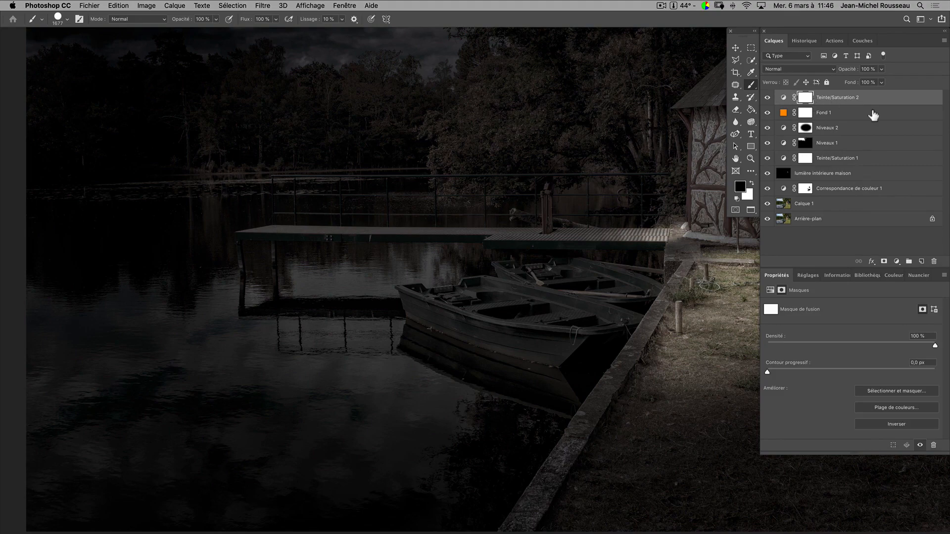
key("super+i")
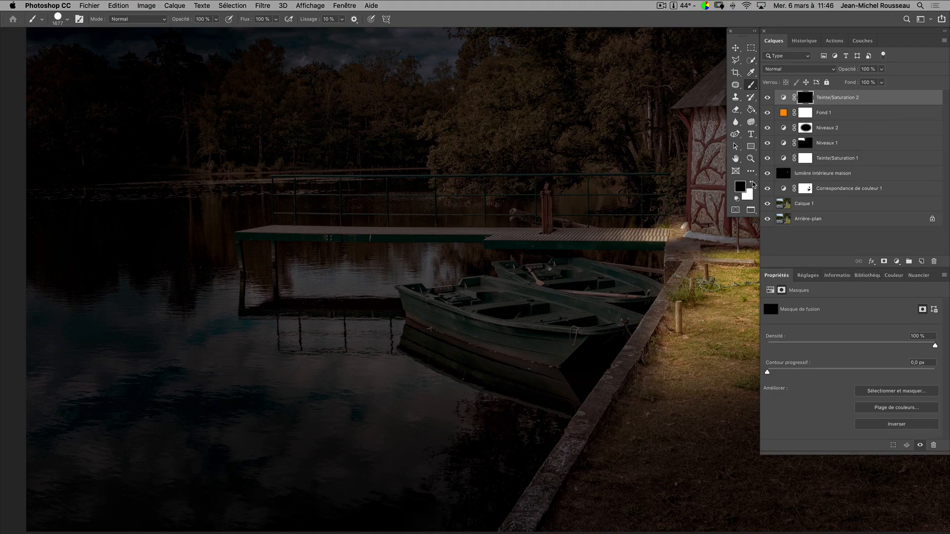
left_click(752, 184)
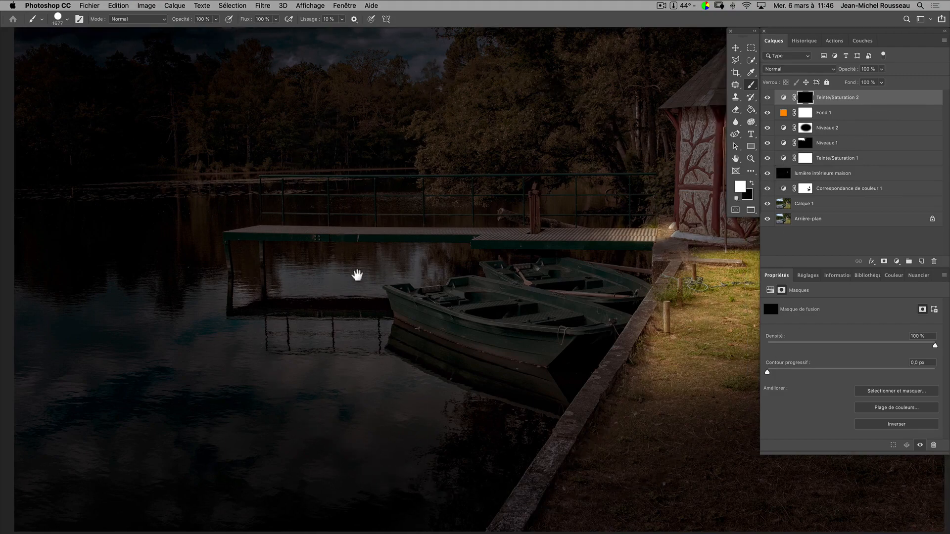
Step: Paint white on the Teinte/Saturation 2 mask over the bluish reflections in the lake, using a soft brush of about 334 to 520 px
mouse_move(357, 275)
left_mouse_down()
mouse_move(432, 257)
mouse_move(438, 266)
left_mouse_up()
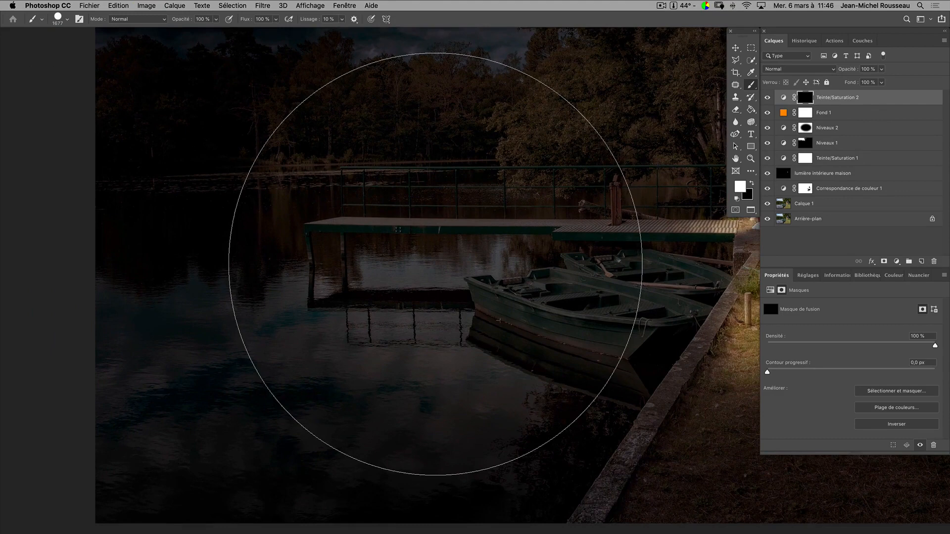
mouse_move(512, 308)
left_mouse_down()
mouse_move(446, 322)
mouse_move(409, 276)
mouse_move(447, 318)
mouse_move(388, 323)
mouse_move(368, 207)
mouse_move(450, 301)
mouse_move(444, 318)
mouse_move(445, 242)
left_mouse_up()
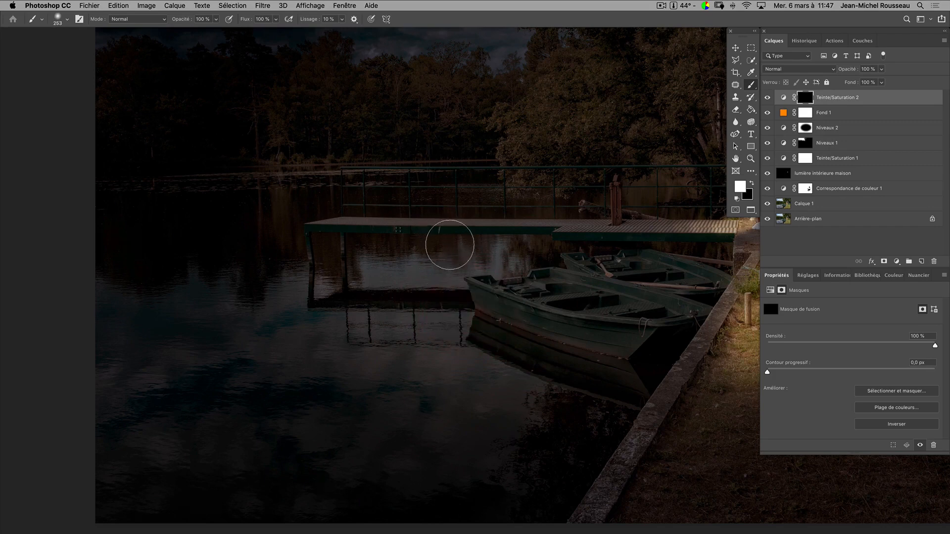
mouse_move(451, 241)
left_mouse_down()
mouse_move(451, 199)
mouse_move(542, 184)
mouse_move(459, 173)
left_mouse_up()
mouse_move(417, 358)
left_mouse_down()
mouse_move(411, 294)
mouse_move(390, 290)
left_mouse_up()
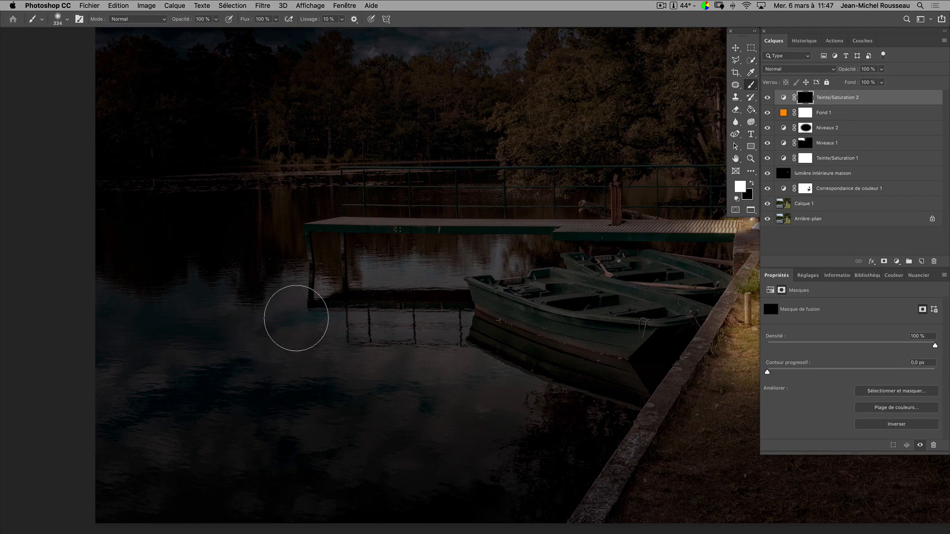
left_click(295, 320)
mouse_move(293, 322)
left_mouse_down()
mouse_move(272, 325)
mouse_move(325, 322)
mouse_move(271, 321)
mouse_move(262, 344)
mouse_move(287, 344)
left_mouse_up()
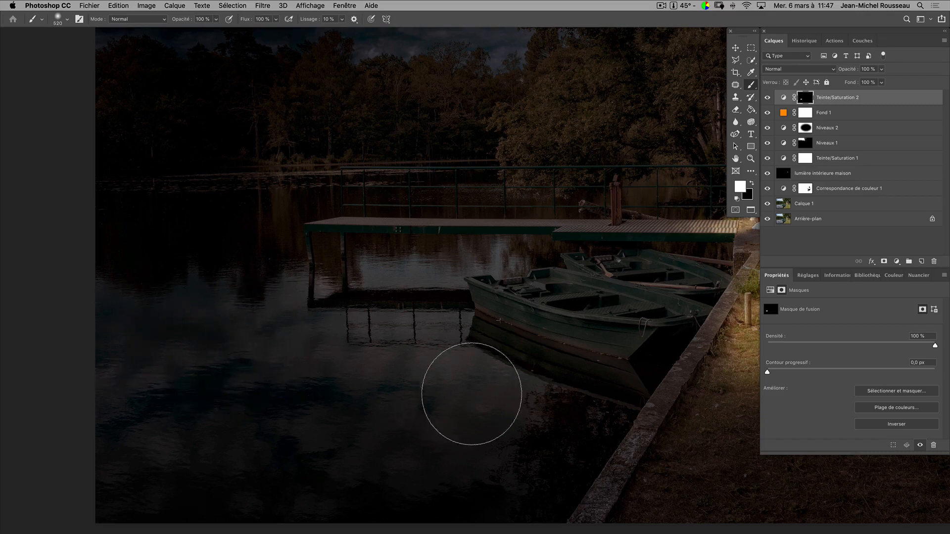
mouse_move(466, 395)
left_mouse_down()
mouse_move(373, 354)
mouse_move(361, 403)
mouse_move(377, 412)
left_mouse_up()
left_click_drag(386, 158, 354, 170)
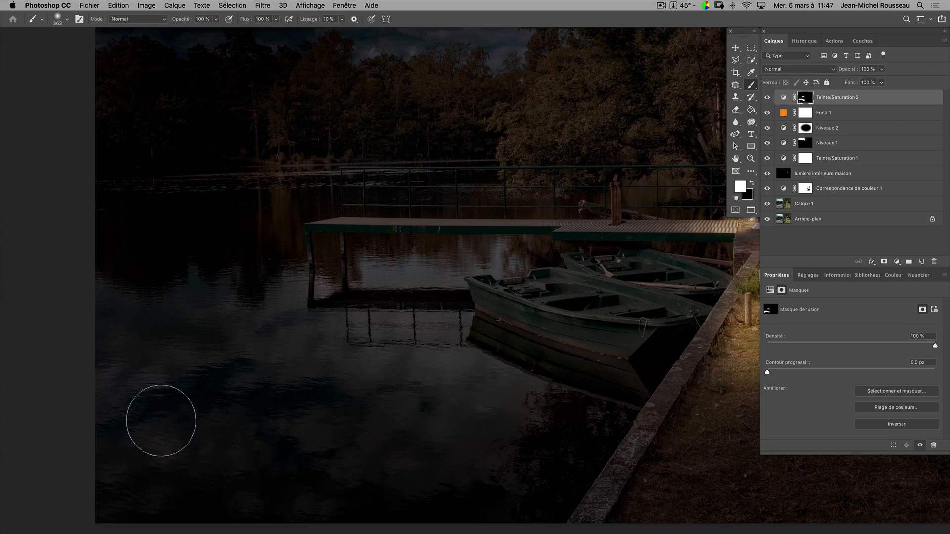
Step: Add a Niveaux adjustment layer on top with midtones at 0,97 and the white input level at 228
key("super+minus")
key("super+minus")
key("super+minus")
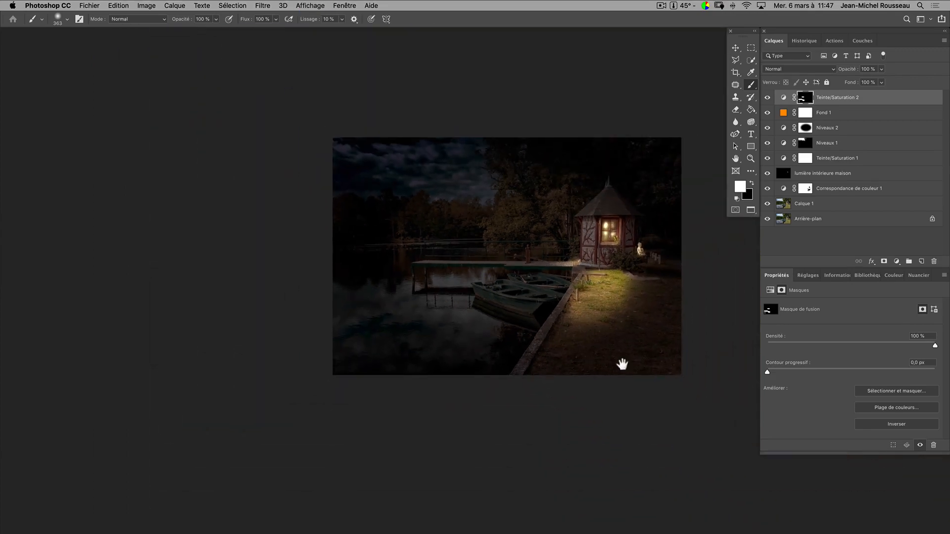
left_click_drag(621, 333, 494, 360)
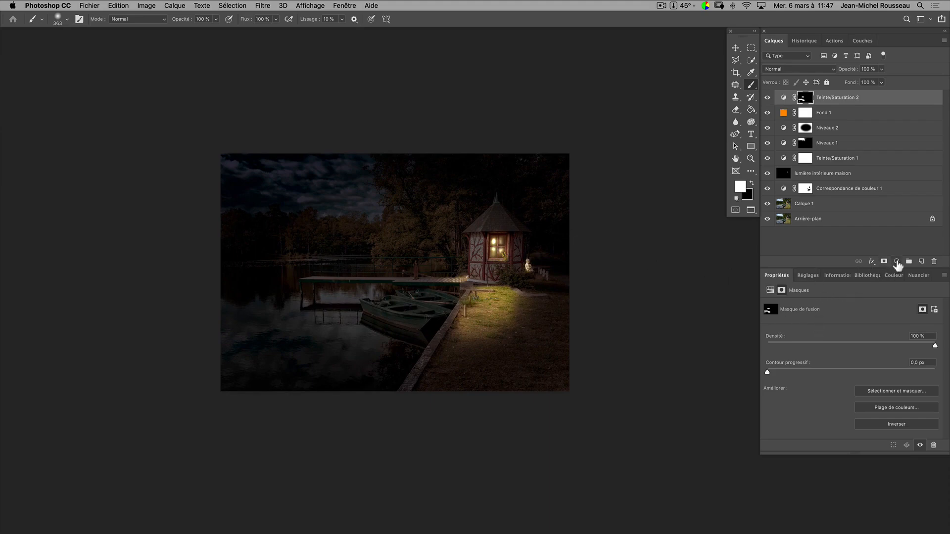
left_click(896, 261)
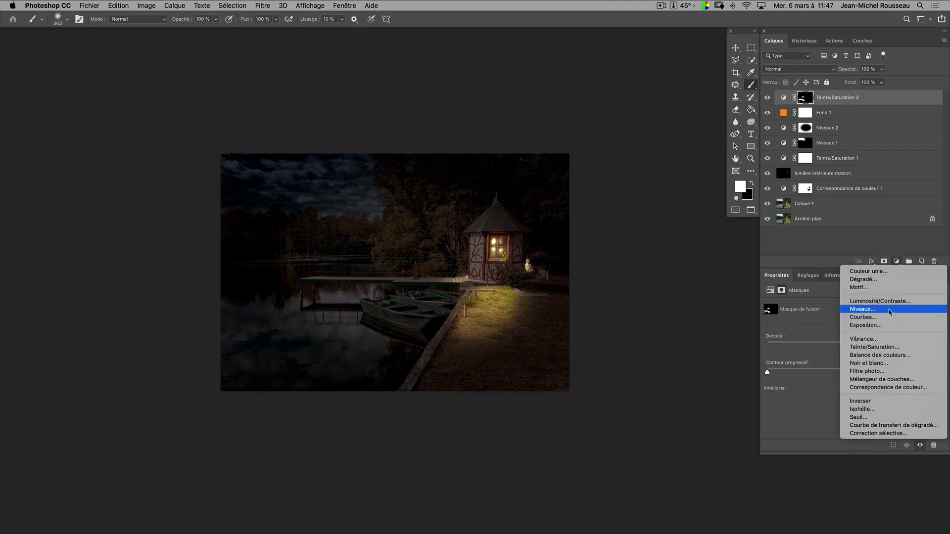
left_click(891, 310)
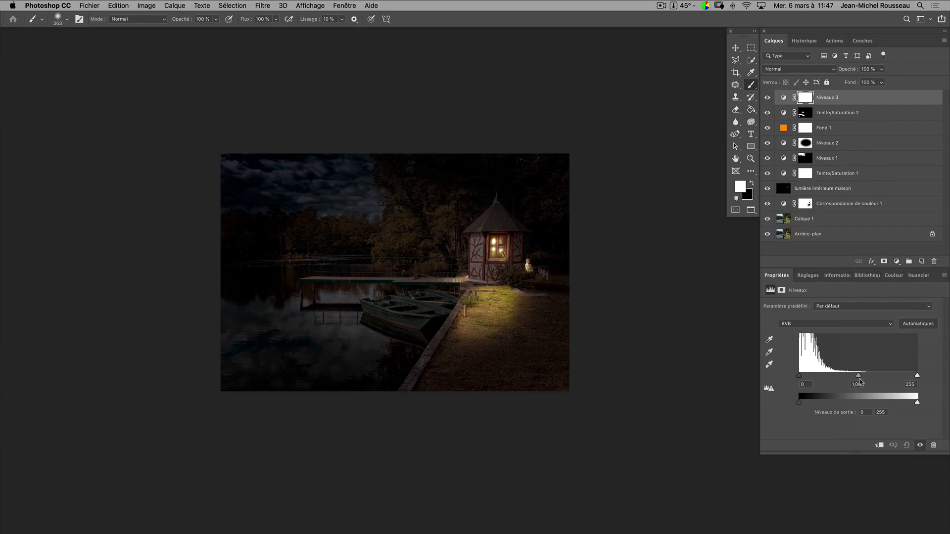
mouse_move(859, 376)
left_mouse_down()
mouse_move(913, 376)
mouse_move(904, 377)
left_mouse_up()
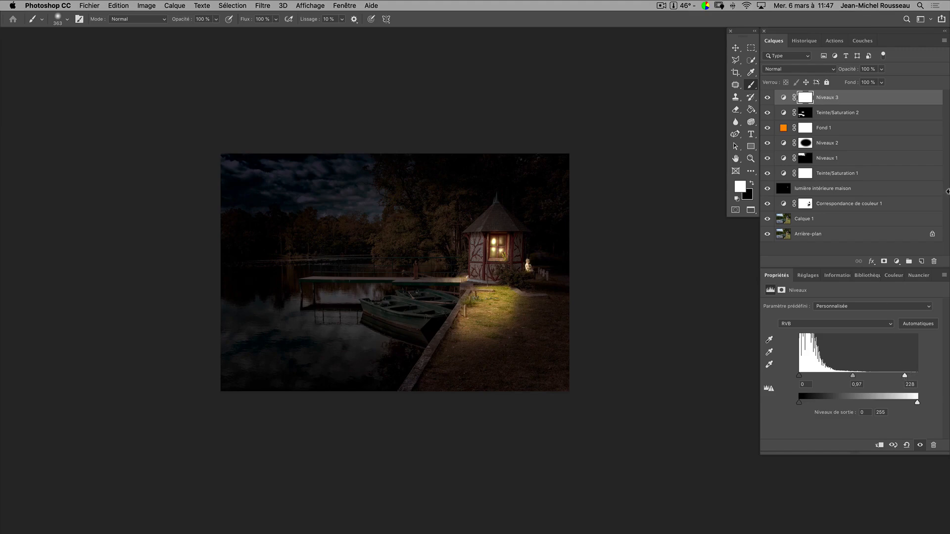
Step: Examine the night scene enlarged in full-screen view, and compare it with the original daytime Arrière-plan layer shown alone
key("f")
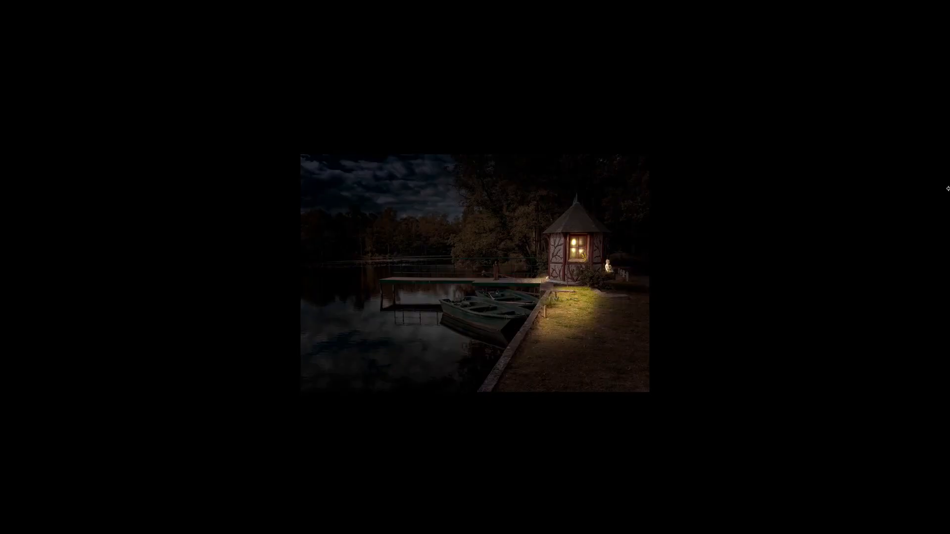
key("ctrl+plus")
key("ctrl+plus")
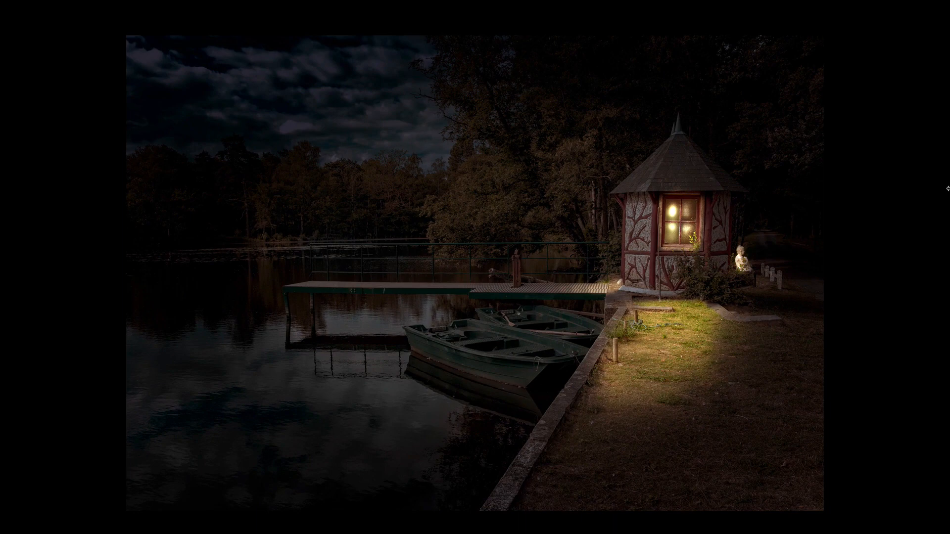
key("f")
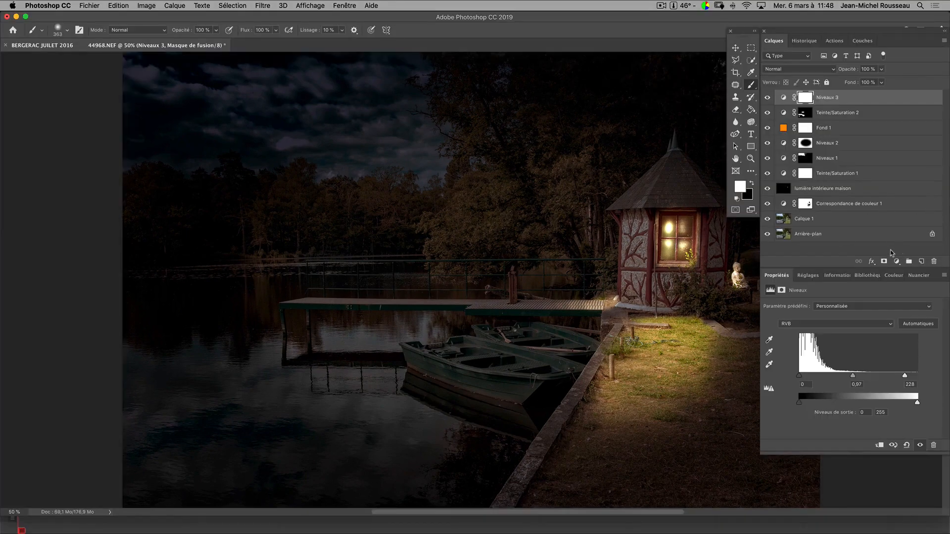
key("ctrl+minus")
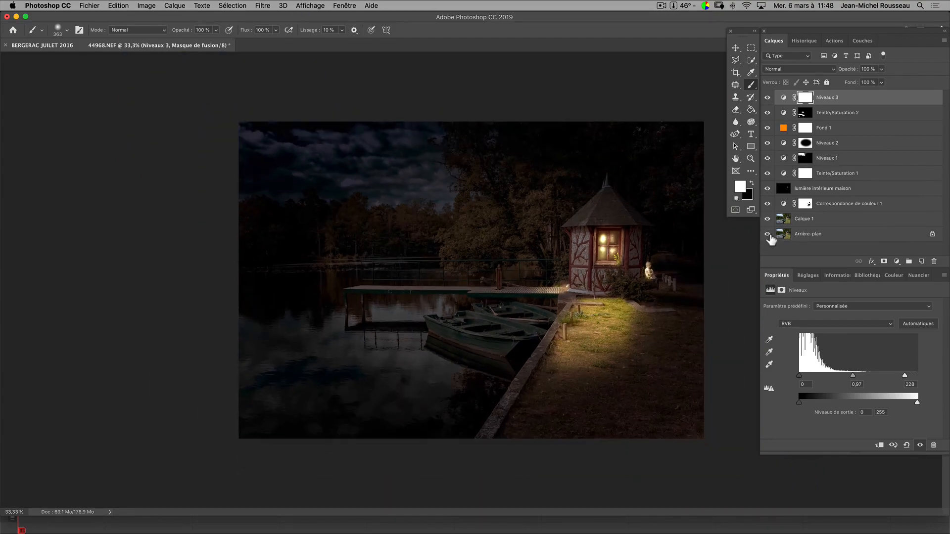
left_click(768, 235, "alt")
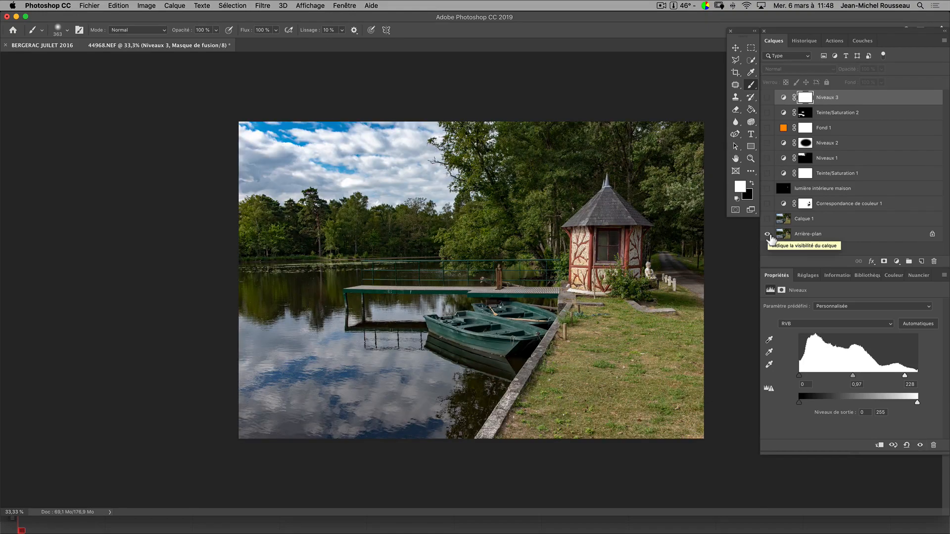
left_click(768, 235, "alt")
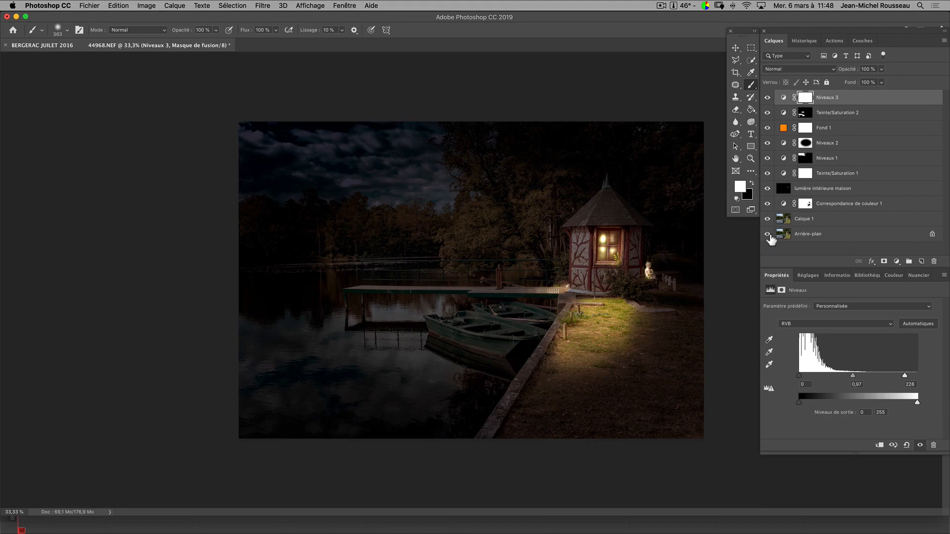